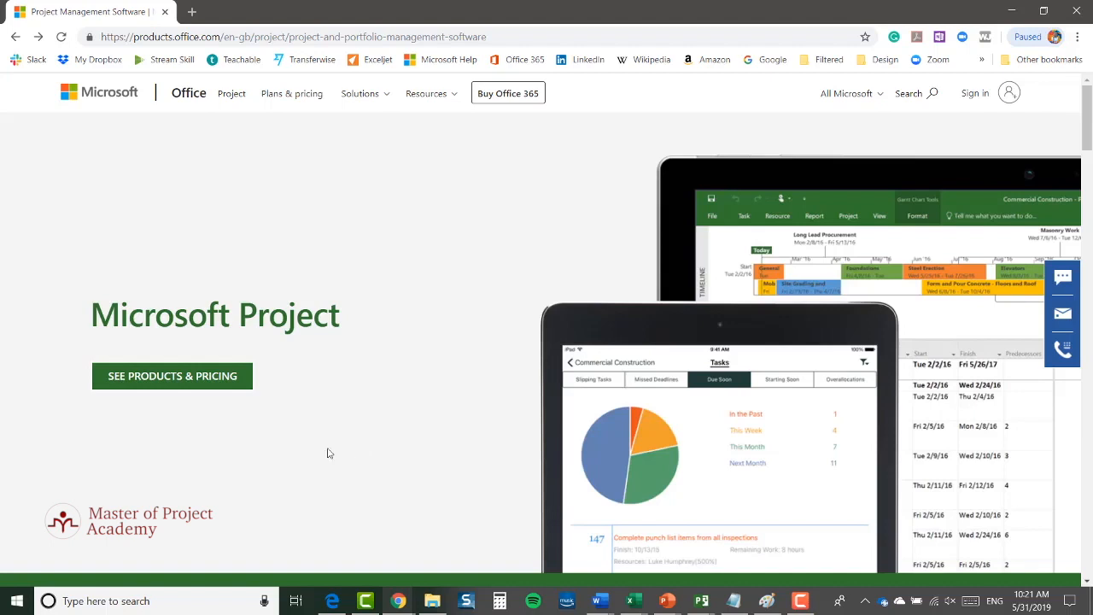
# - View the Microsoft Project products and pricing, and examine the feature comparison of the on-premise solutions
pyautogui.click(184, 382)
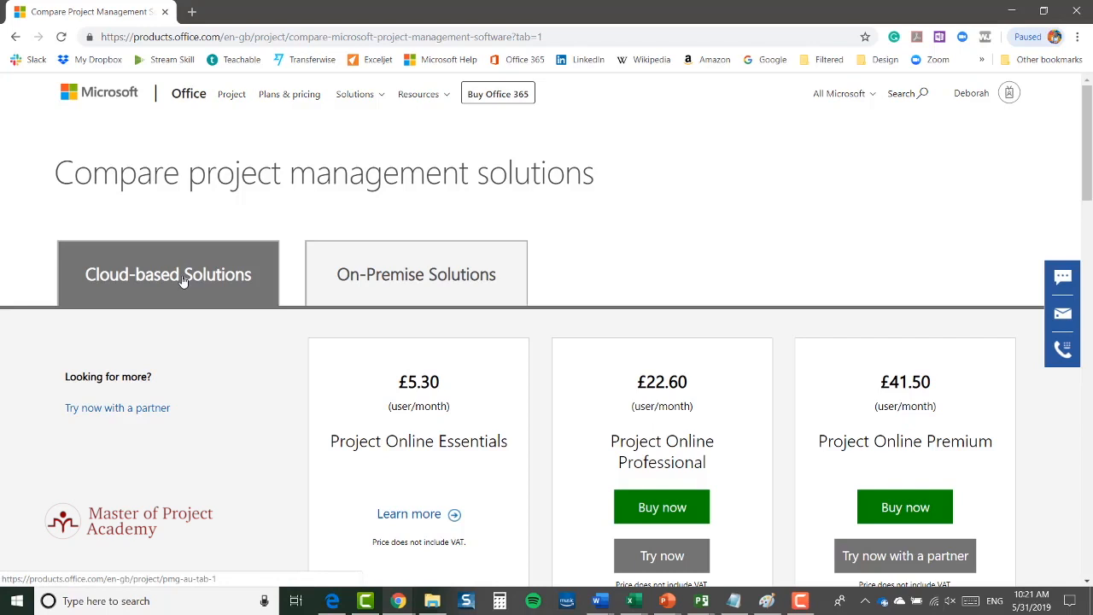
pyautogui.click(417, 282)
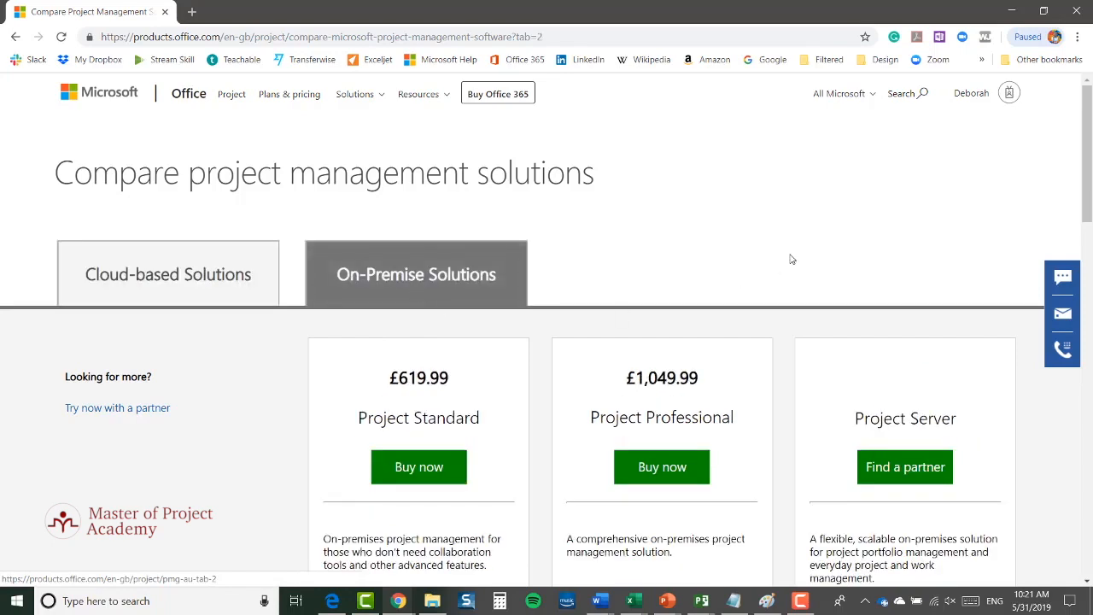
pyautogui.scroll(-2, 597, 295)
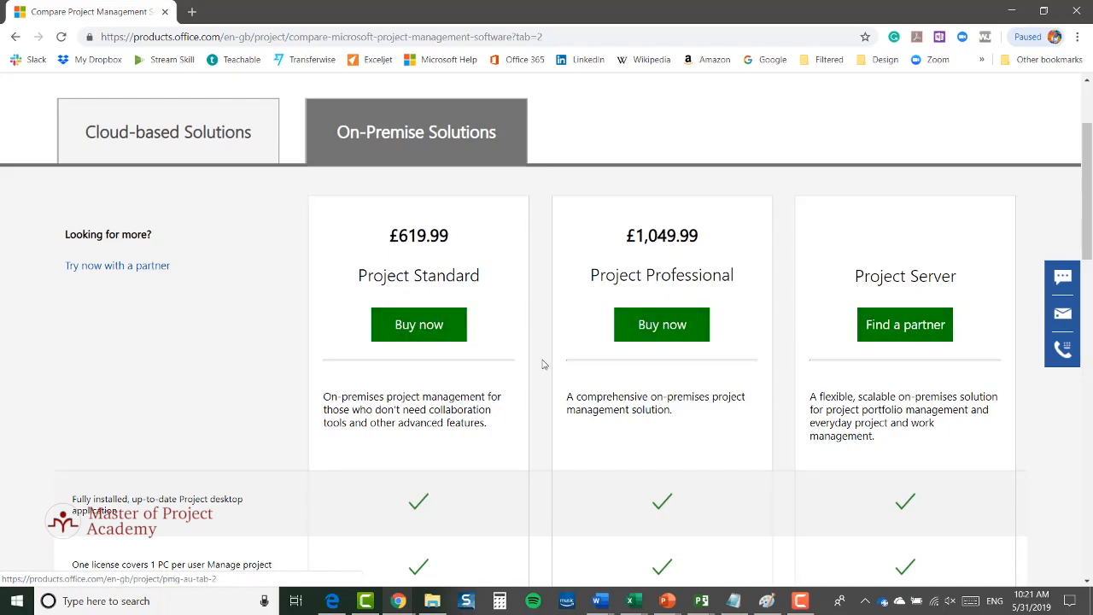
pyautogui.scroll(-2, 542, 363)
pyautogui.scroll(-4, 542, 363)
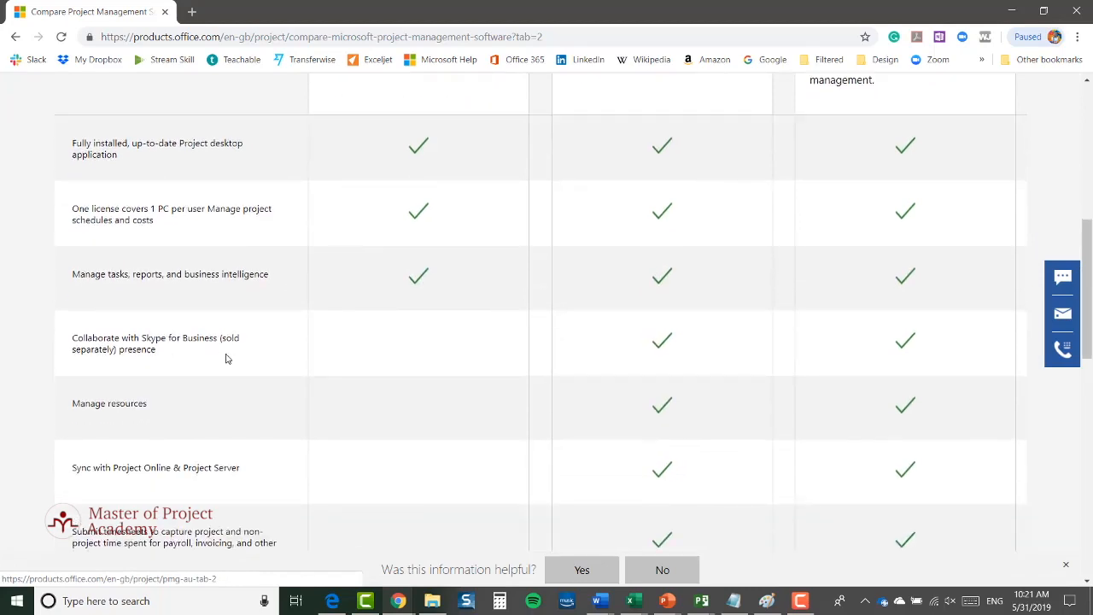
pyautogui.scroll(6, 567, 333)
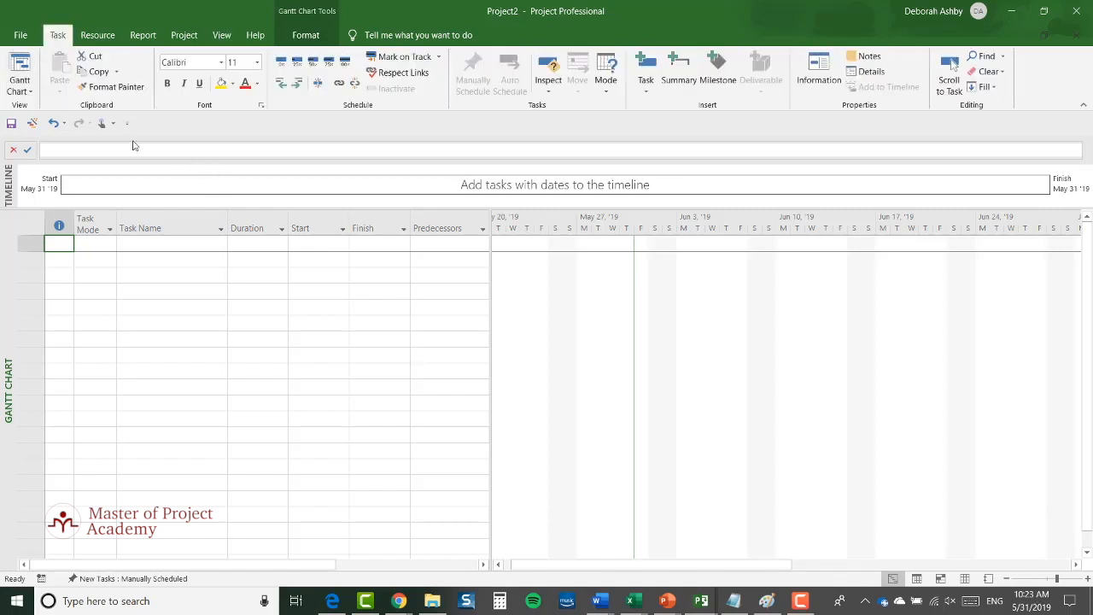
# - Change the spacing between commands to Touch mode and return it to Mouse mode
pyautogui.click(113, 126)
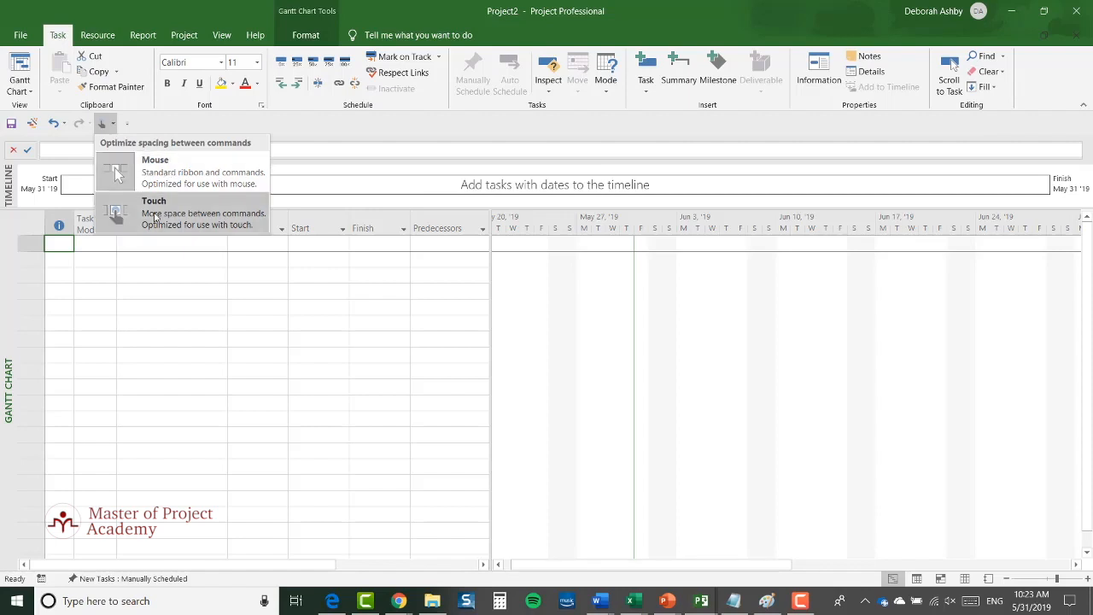
pyautogui.click(155, 217)
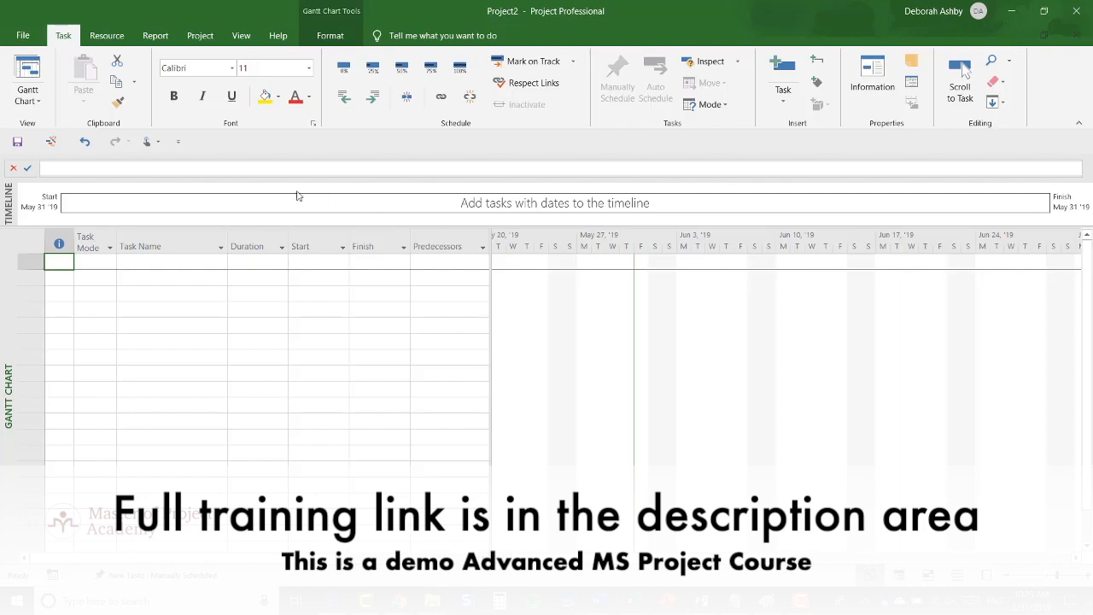
pyautogui.click(157, 146)
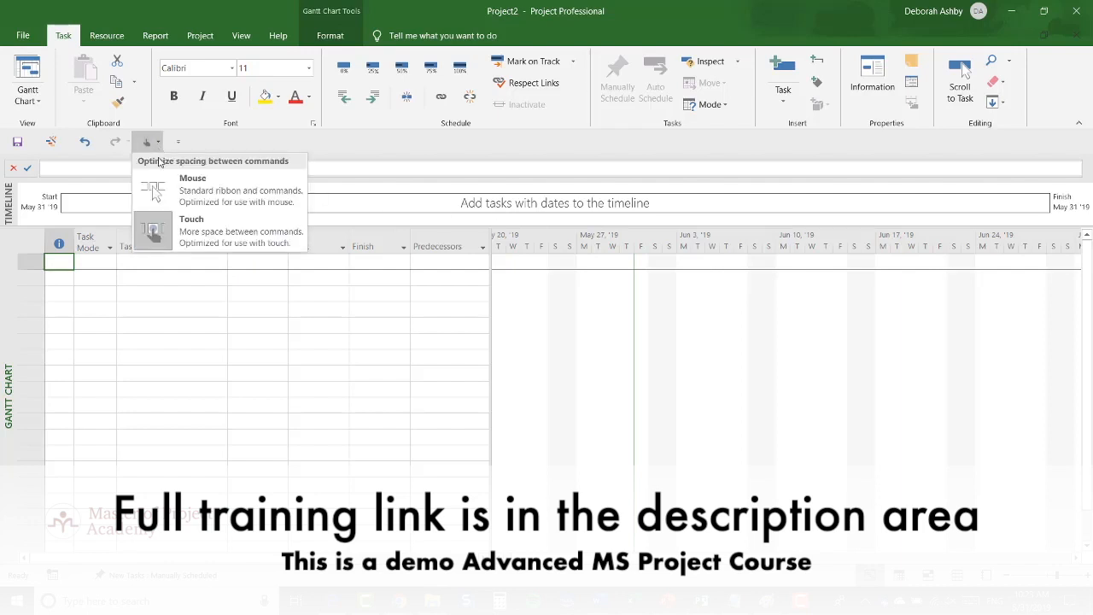
pyautogui.click(220, 195)
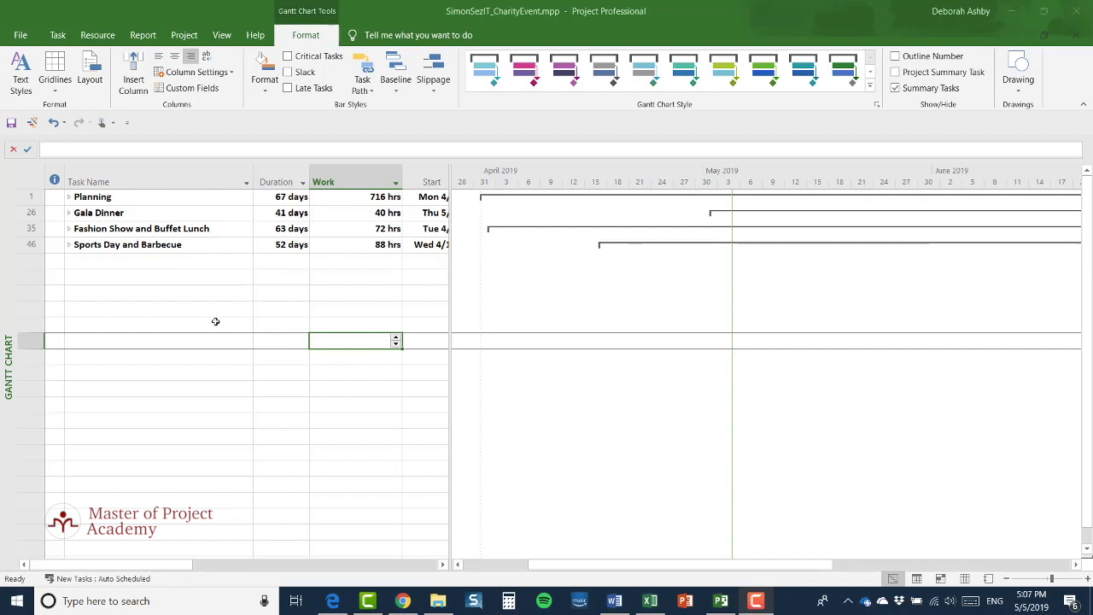
# - Expand the Planning summary task, look through its subtasks and collapse it again
pyautogui.click(190, 199)
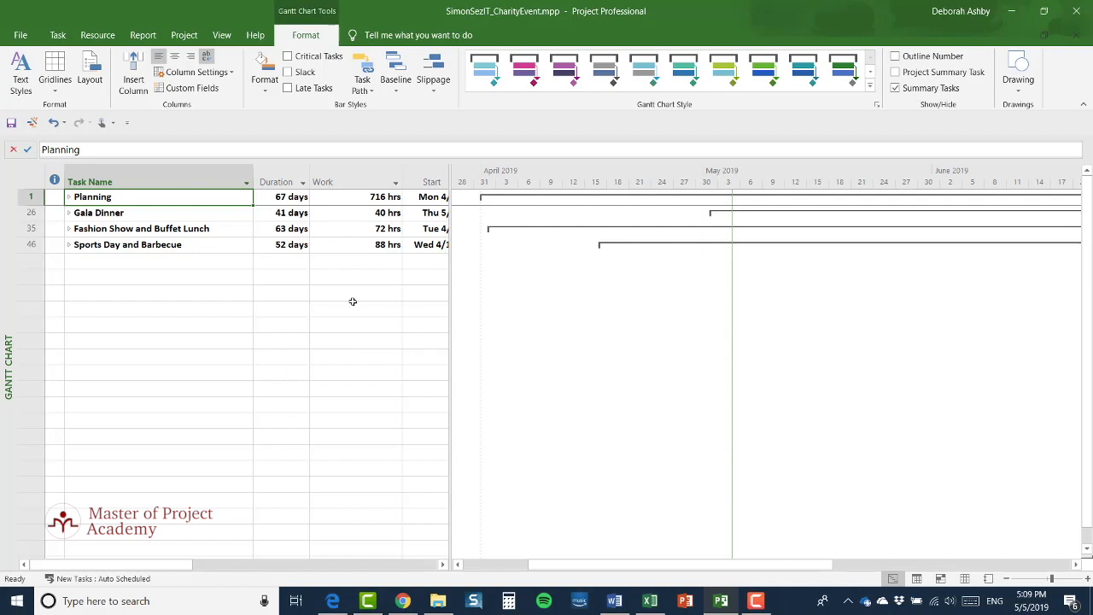
pyautogui.click(31, 197)
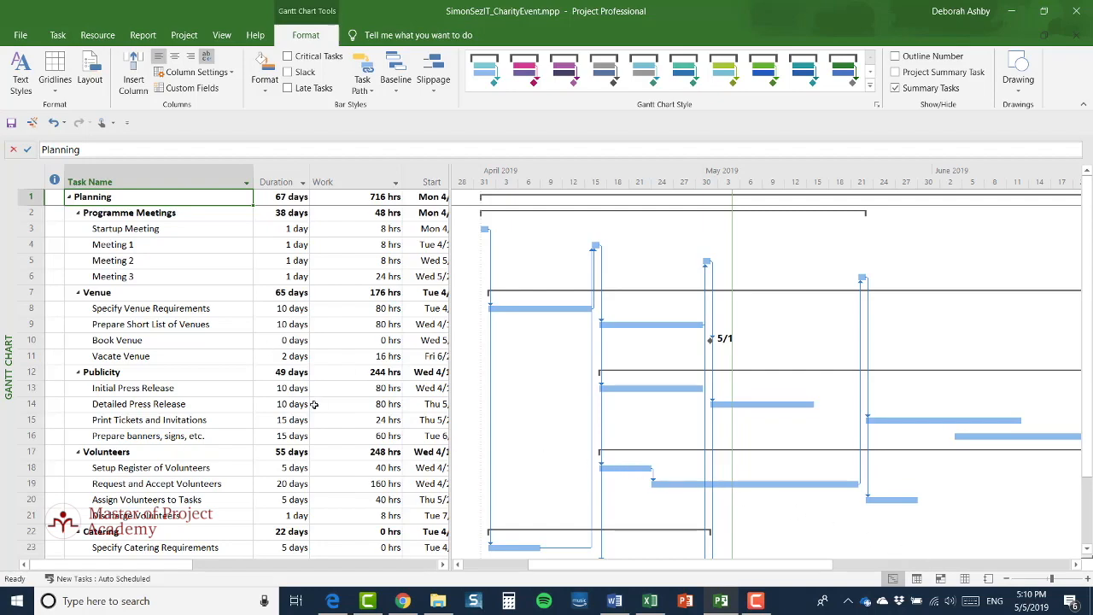
pyautogui.scroll(-4, 316, 406)
pyautogui.scroll(4, 316, 406)
pyautogui.click(70, 197)
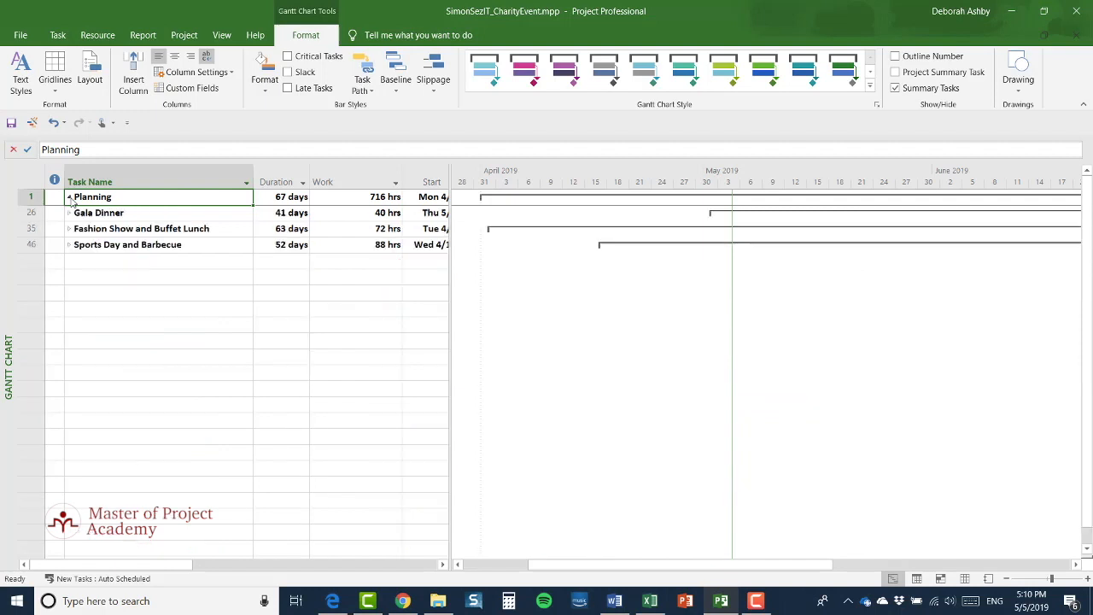
# - Expand and collapse the Gala Dinner and the Fashion Show and Buffet Lunch summary tasks in turn to review their subtasks
pyautogui.click(69, 213)
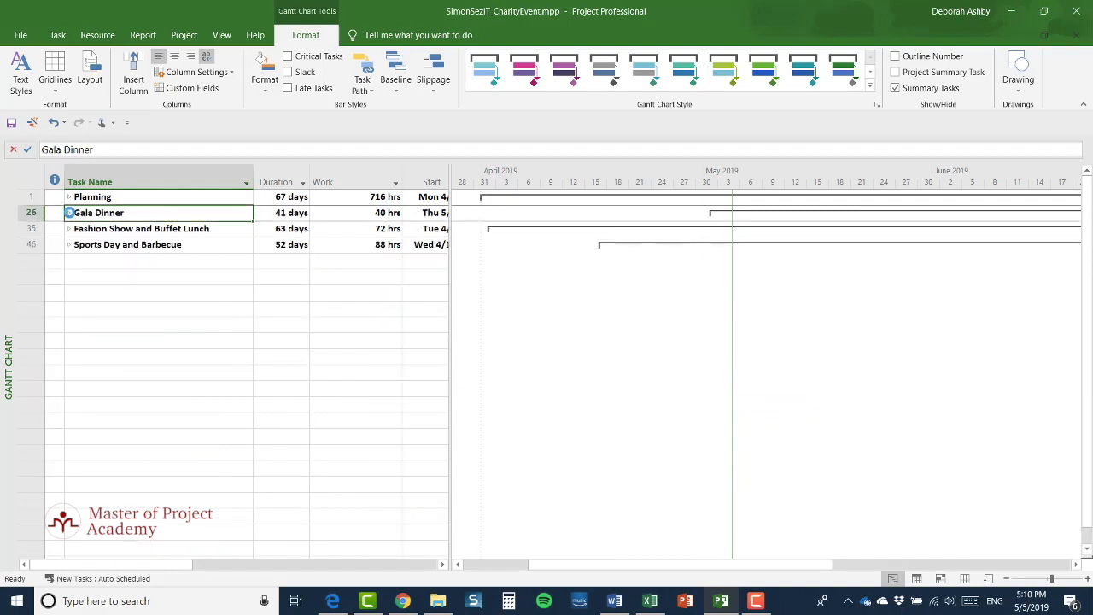
pyautogui.click(69, 212)
pyautogui.click(69, 212)
pyautogui.press('Up')
pyautogui.click(69, 213)
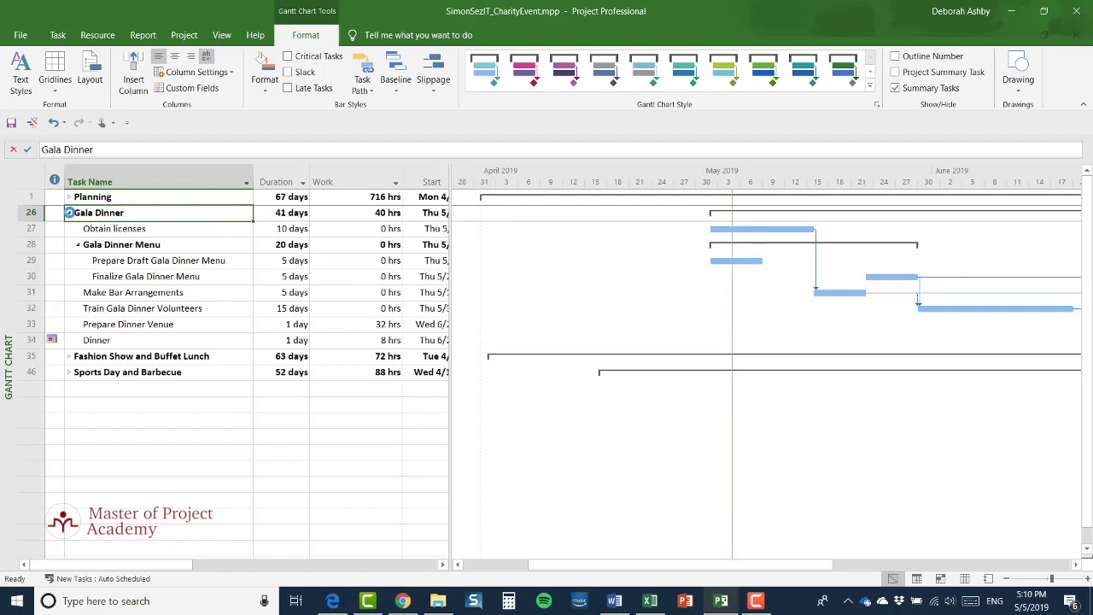
pyautogui.click(69, 213)
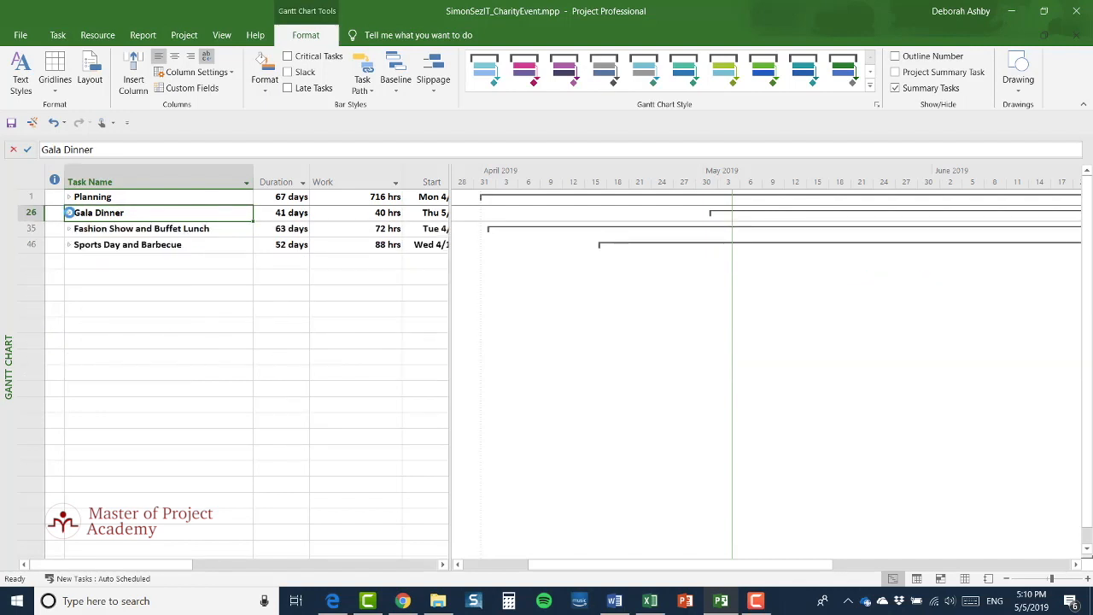
pyautogui.click(69, 229)
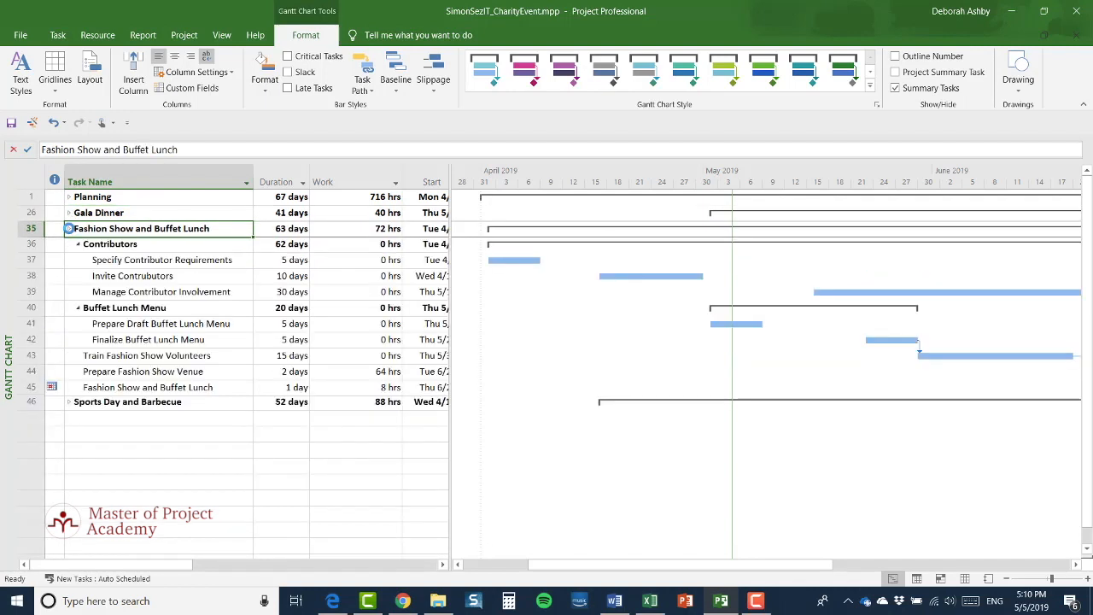
pyautogui.click(69, 229)
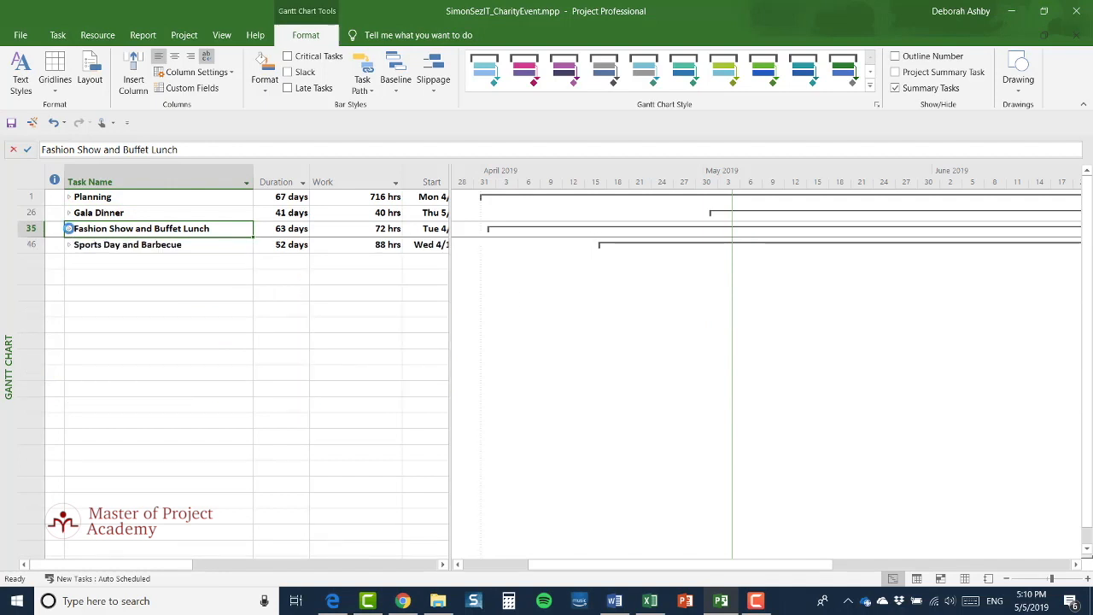
# - Expand the Sports Day and Barbecue and Planning summary tasks and examine the links between their subtasks in the Gantt chart
pyautogui.click(70, 245)
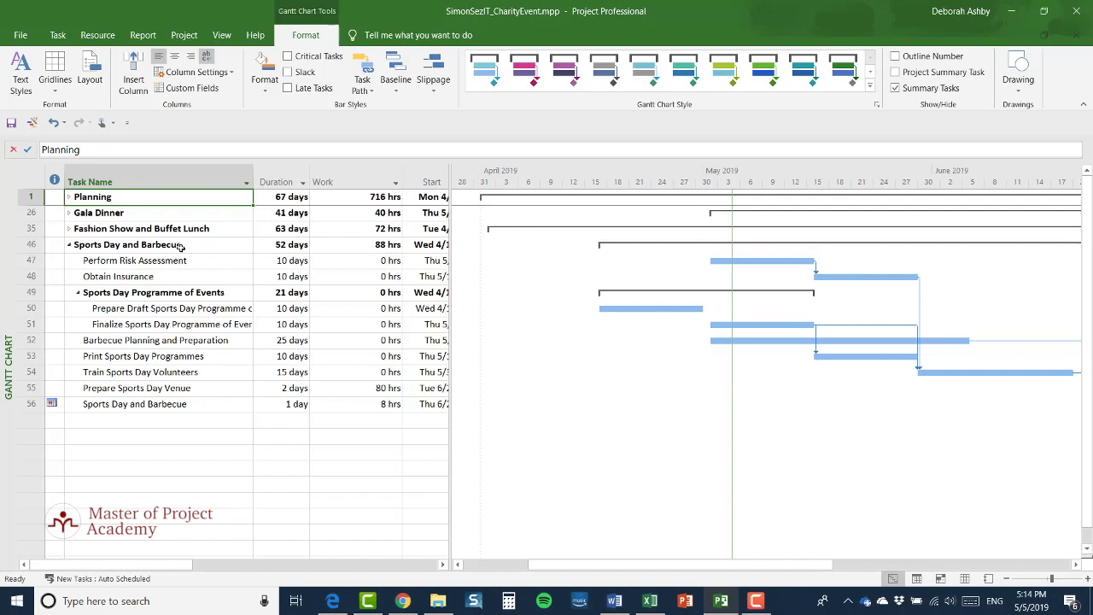
pyautogui.click(70, 248)
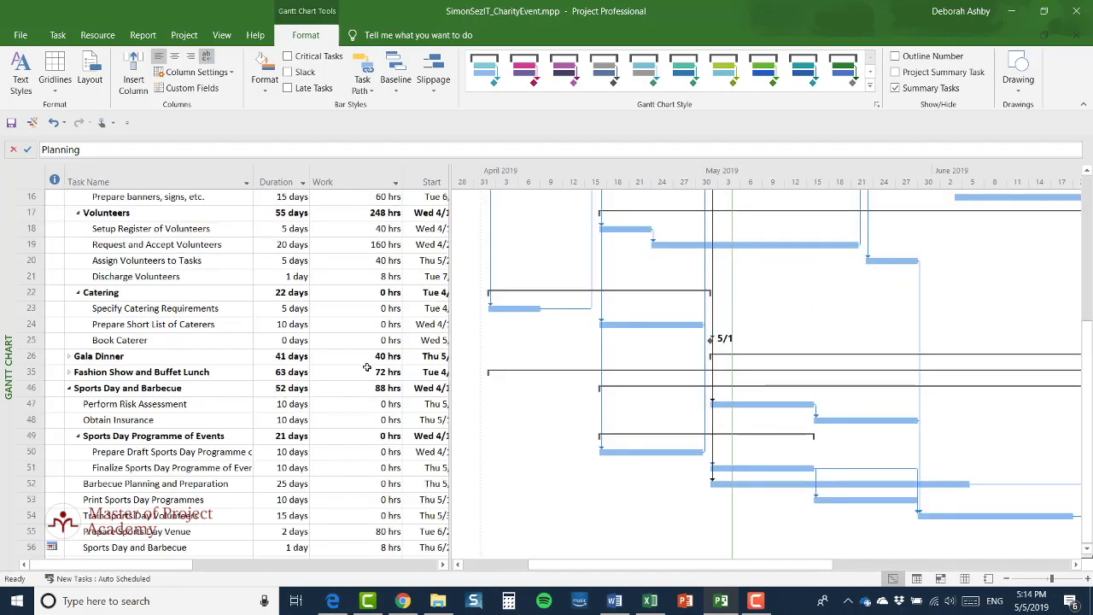
pyautogui.scroll(3, 281, 318)
pyautogui.scroll(3, 281, 317)
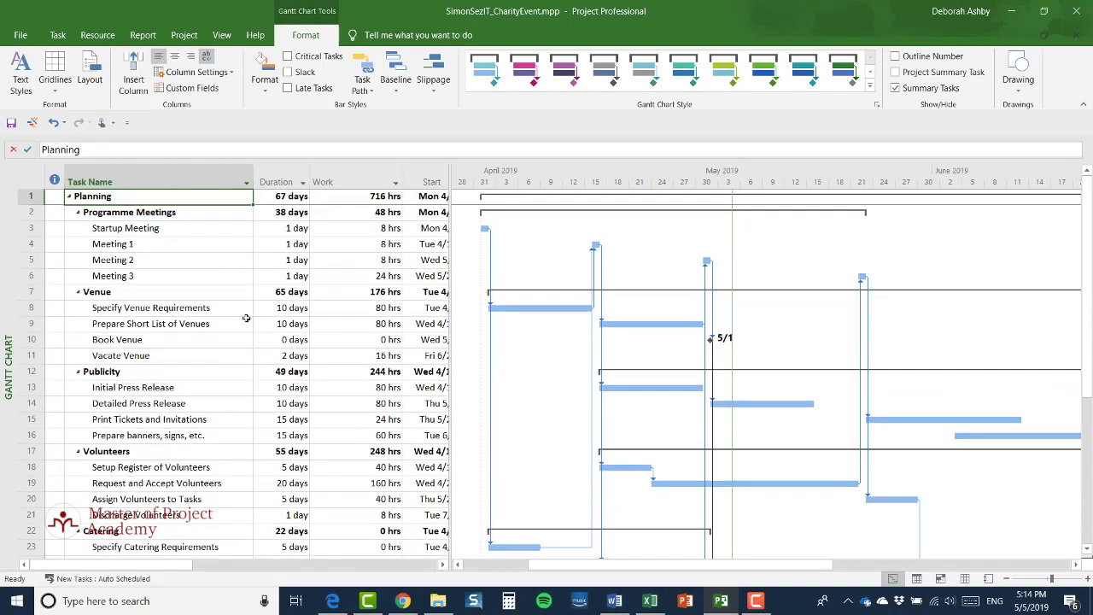
pyautogui.click(69, 197)
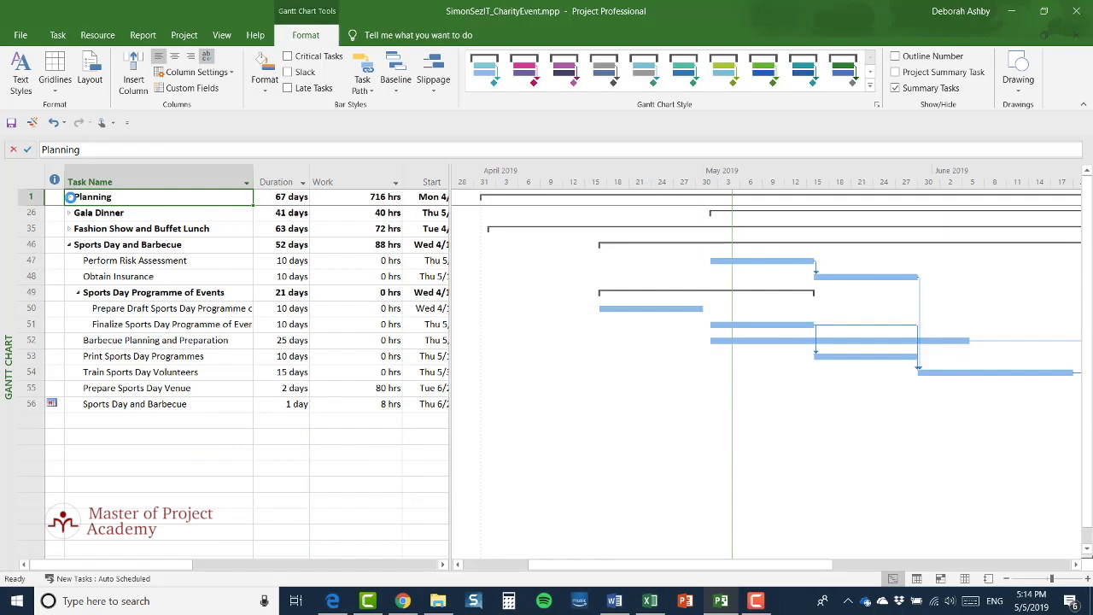
pyautogui.click(69, 197)
pyautogui.scroll(-2, 249, 370)
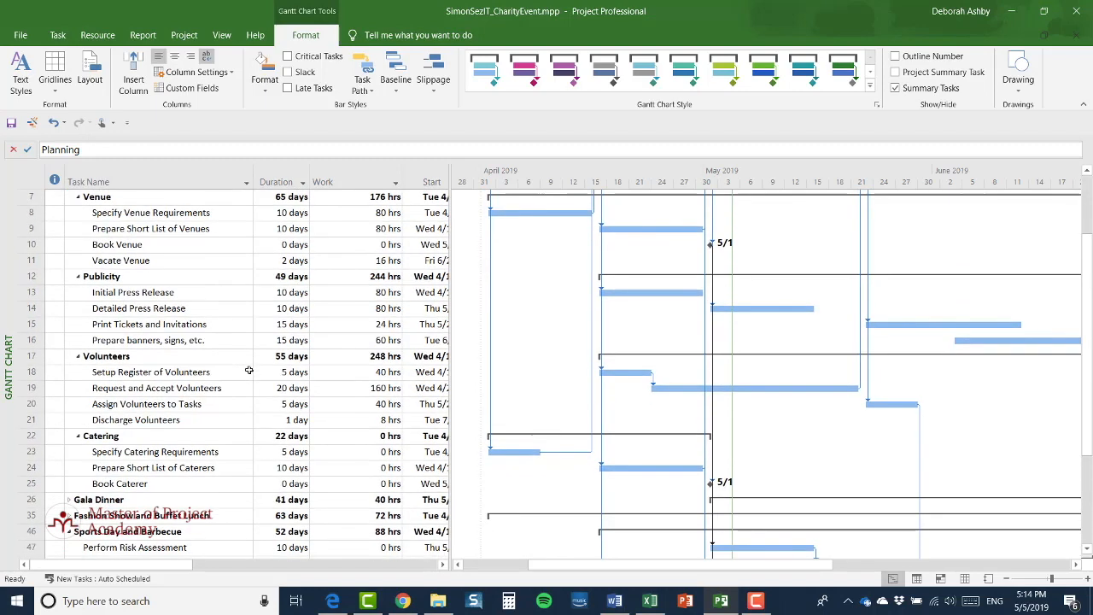
pyautogui.scroll(-2, 248, 369)
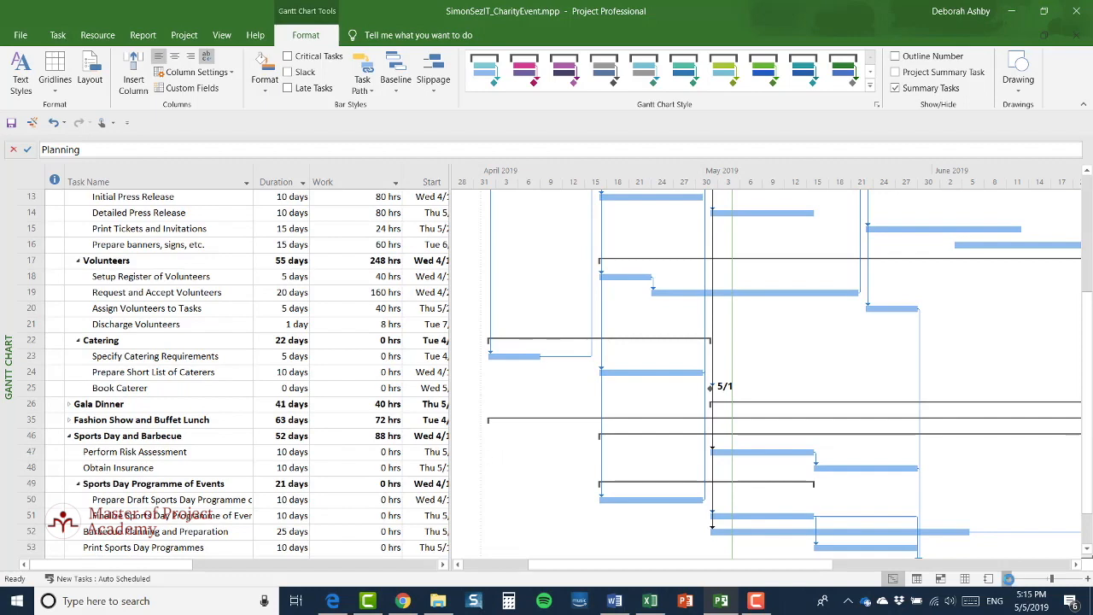
# - Zoom out the Gantt timescale to fit the whole schedule and collapse the Planning and Sports Day and Barbecue summary tasks
pyautogui.click(1007, 579)
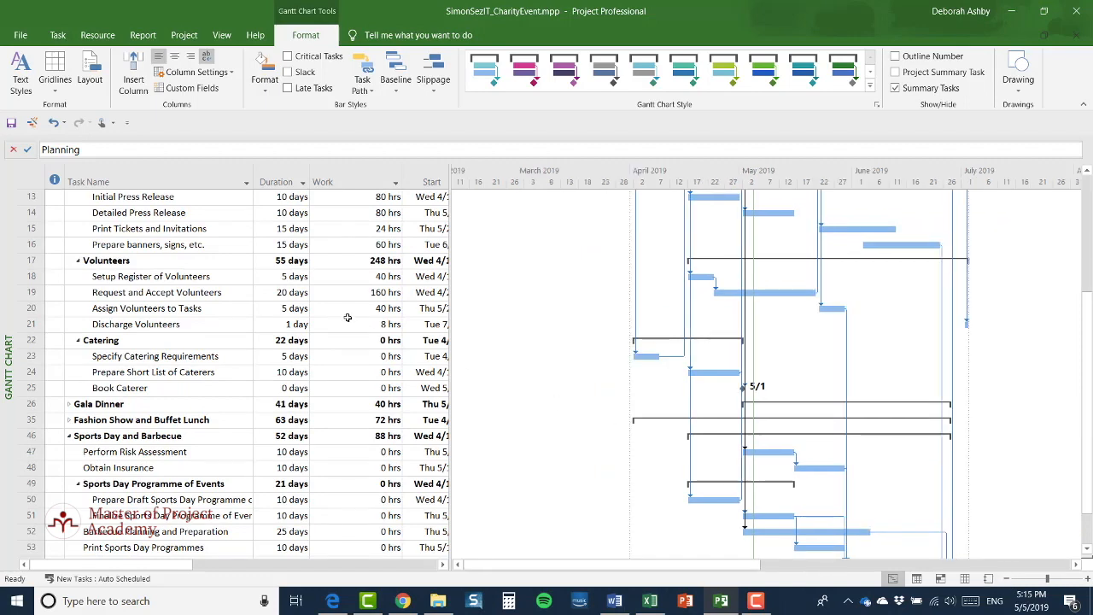
pyautogui.scroll(3, 348, 317)
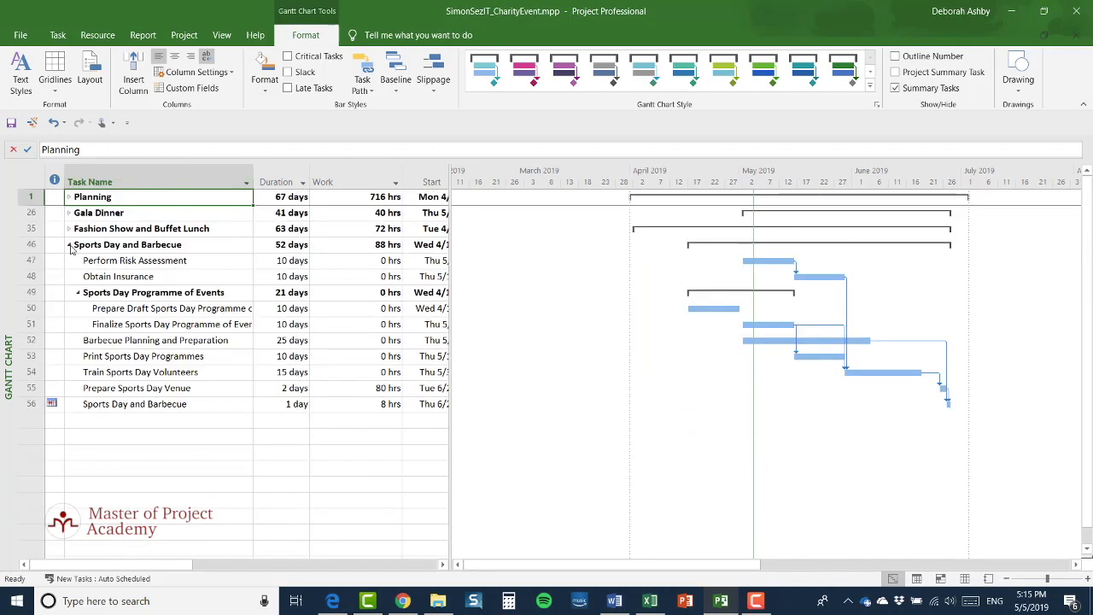
pyautogui.click(69, 245)
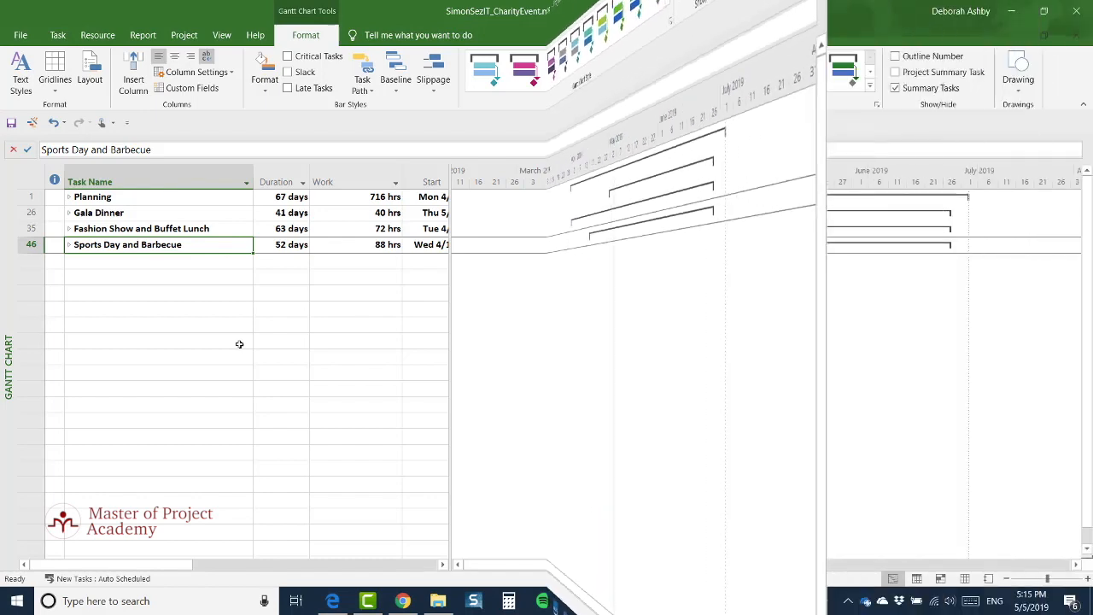
# - Review the project's resources in the Resource Sheet, including the Volunteer entry, and return to the Gantt Chart view
pyautogui.click(964, 578)
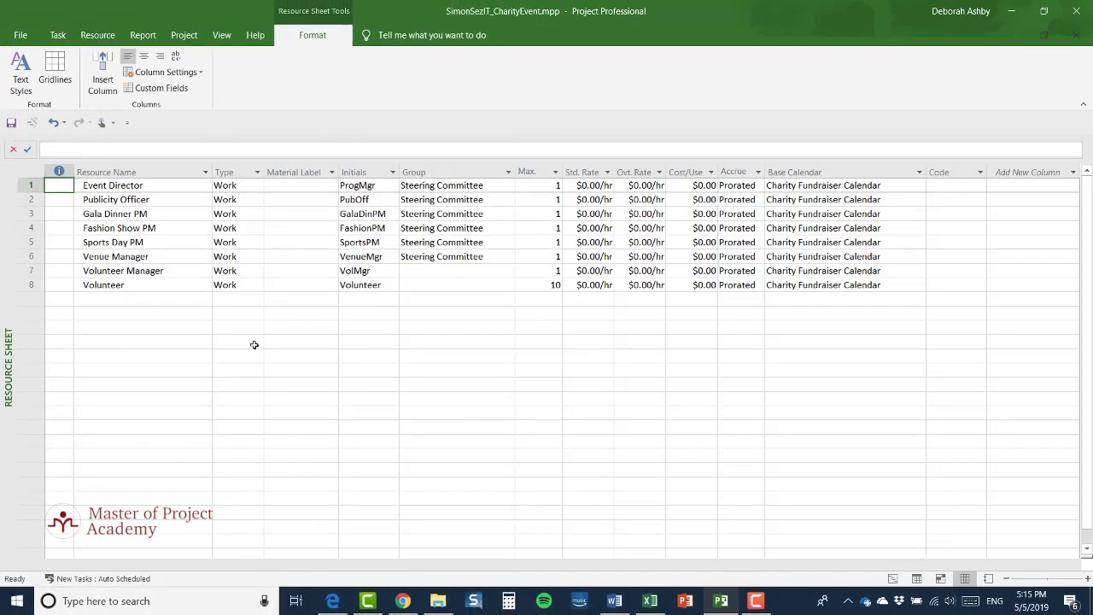
pyautogui.click(32, 284)
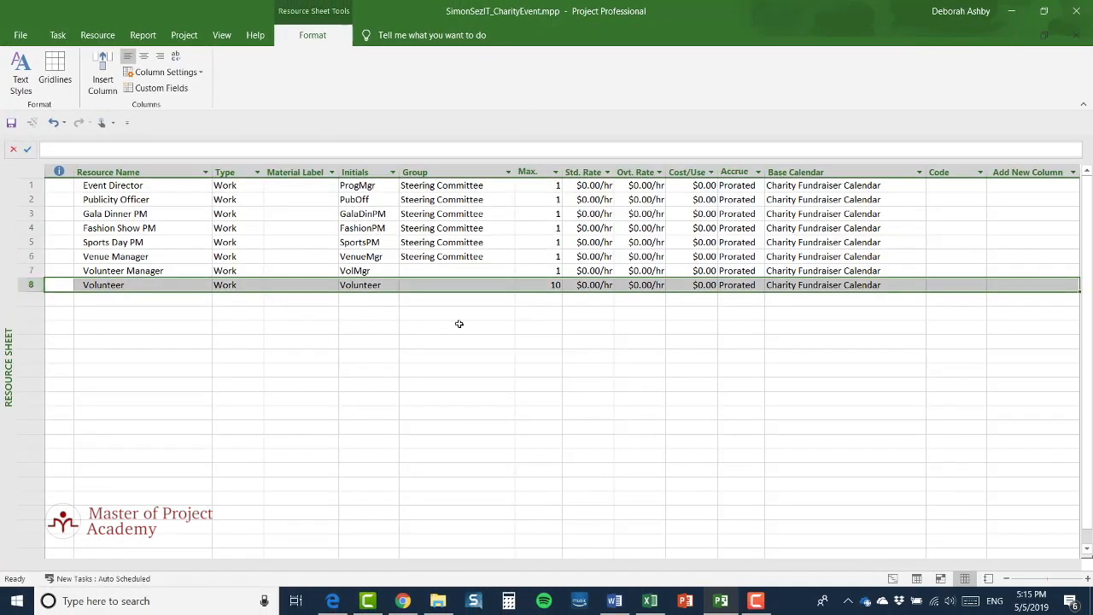
pyautogui.click(526, 343)
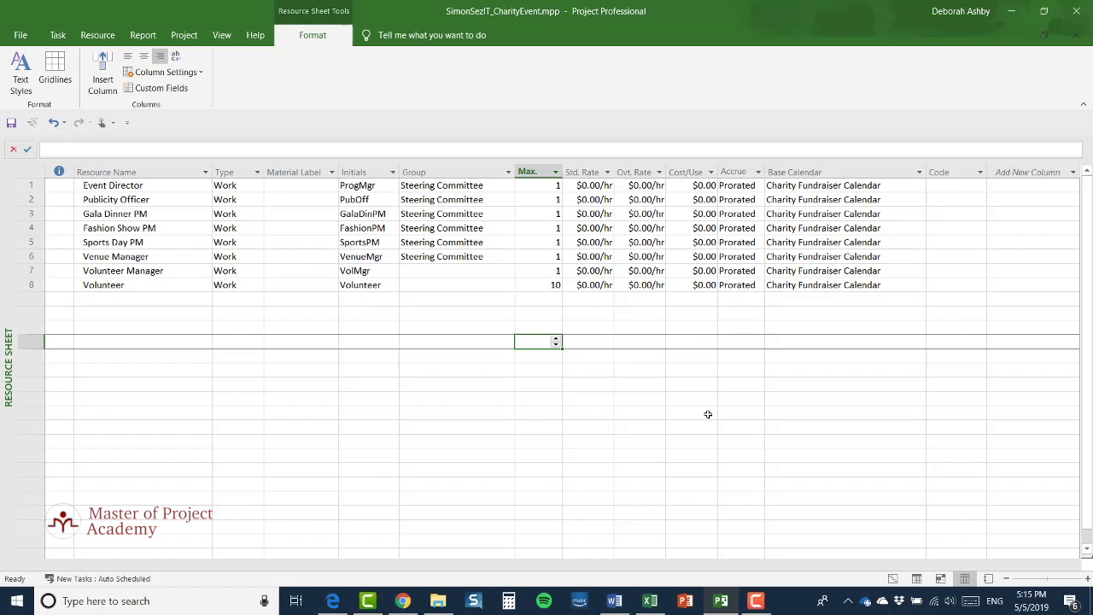
pyautogui.click(892, 579)
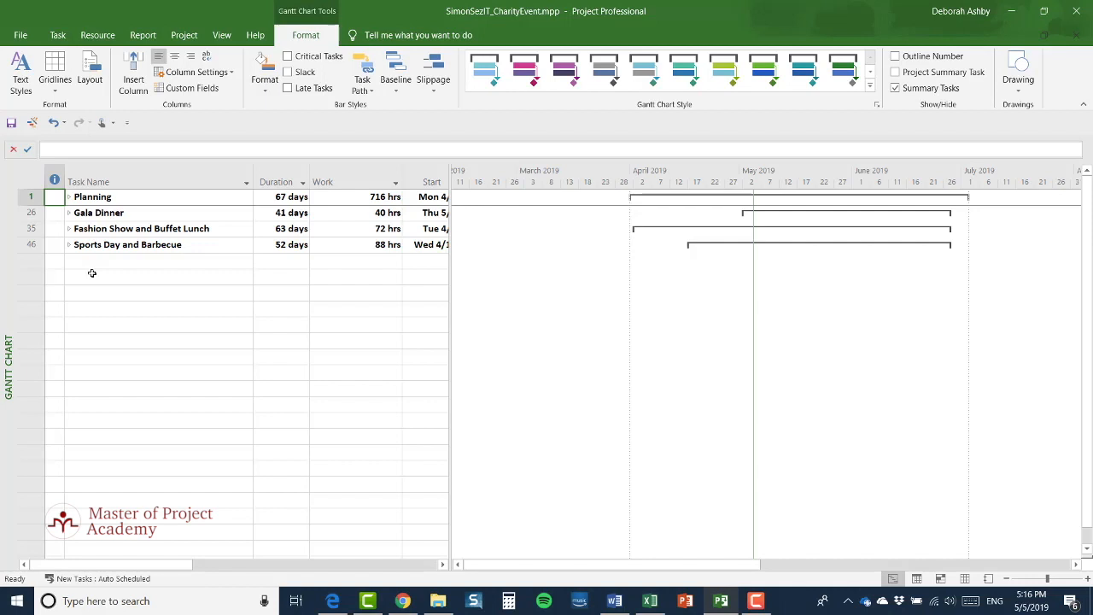
# - Create a new blank project and switch back to the SimonSezIT_CharityEvent.mpp window
pyautogui.hotkey('ctrl', 'n')
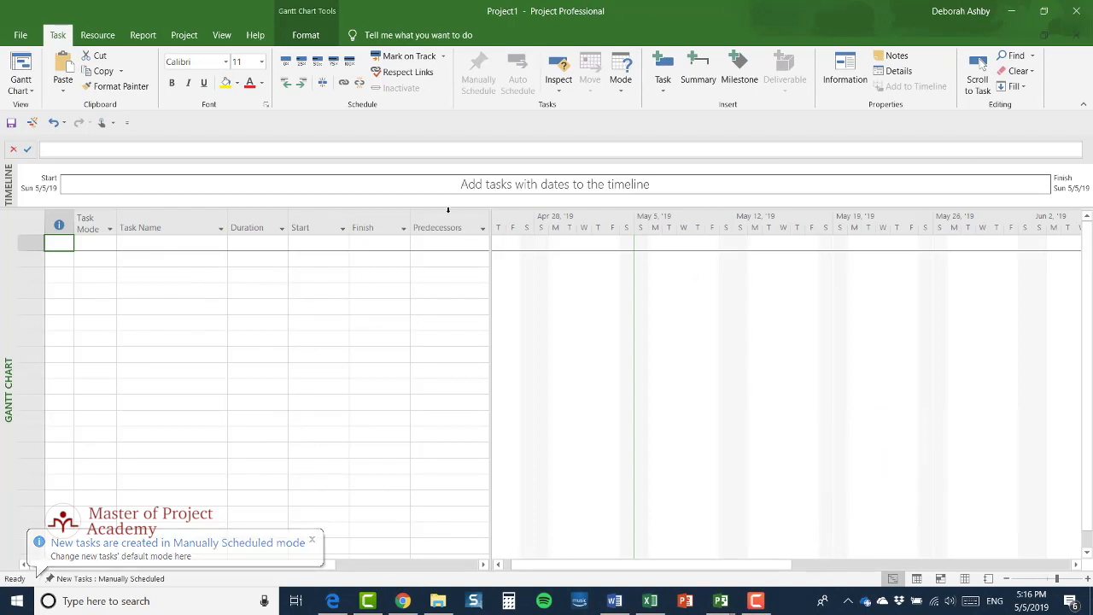
pyautogui.click(221, 35)
pyautogui.click(929, 56)
pyautogui.click(940, 91)
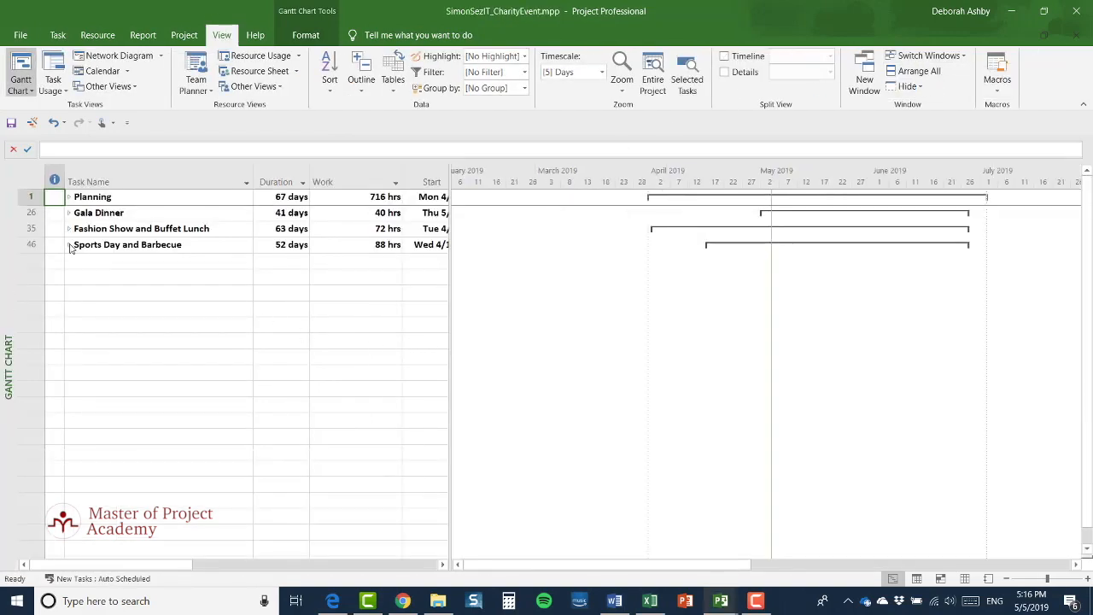
# - Expand the Sports Day and Barbecue summary task and copy it with all its subtasks, rows 46 to 56
pyautogui.click(70, 246)
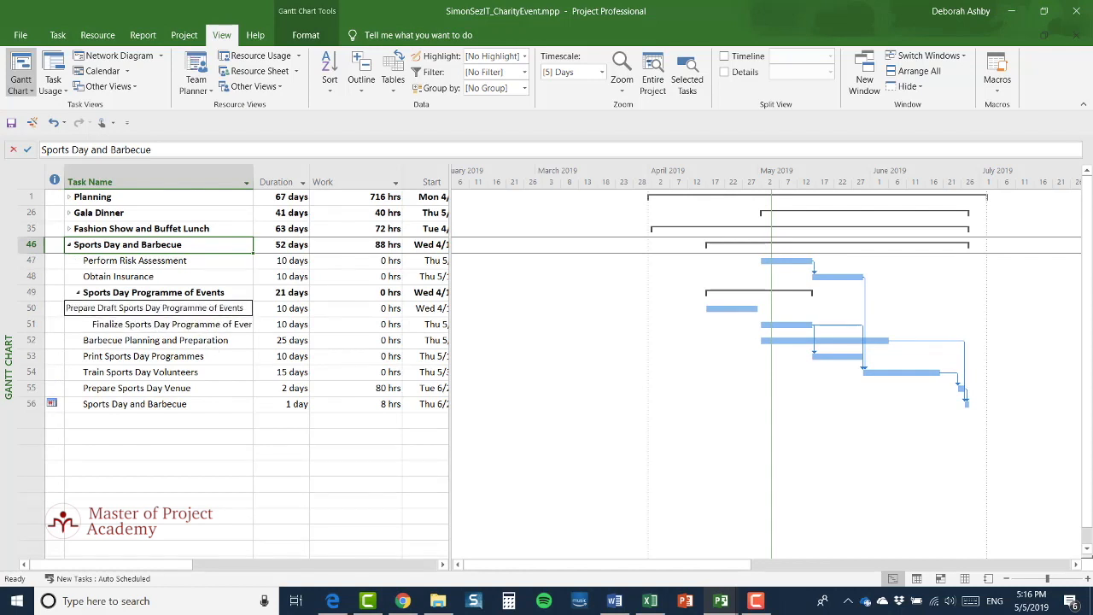
pyautogui.moveTo(30, 244); pyautogui.dragTo(30, 405)
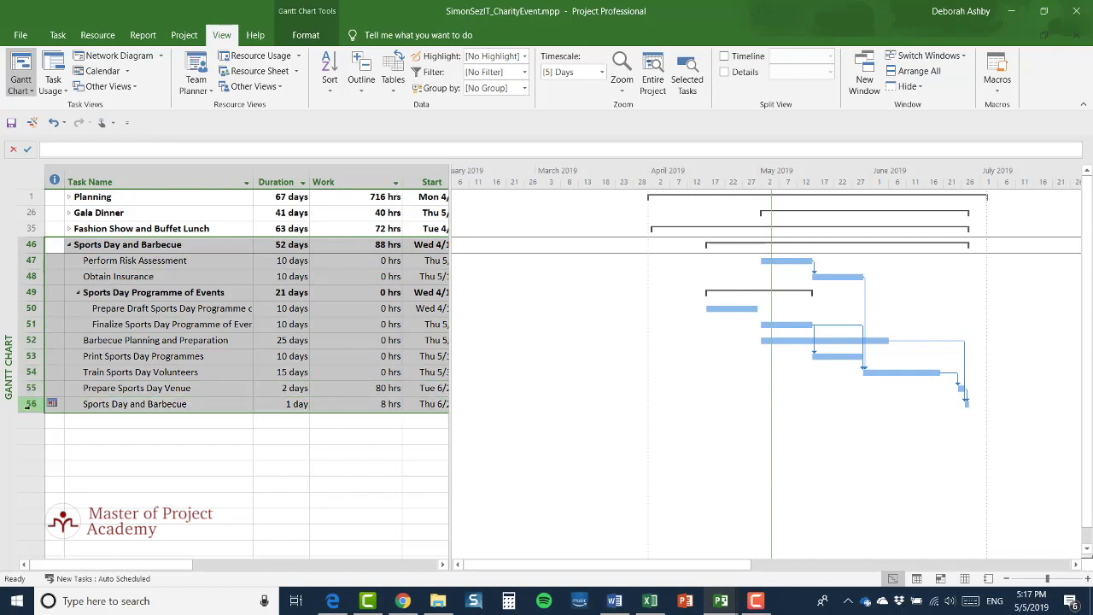
pyautogui.click(57, 35)
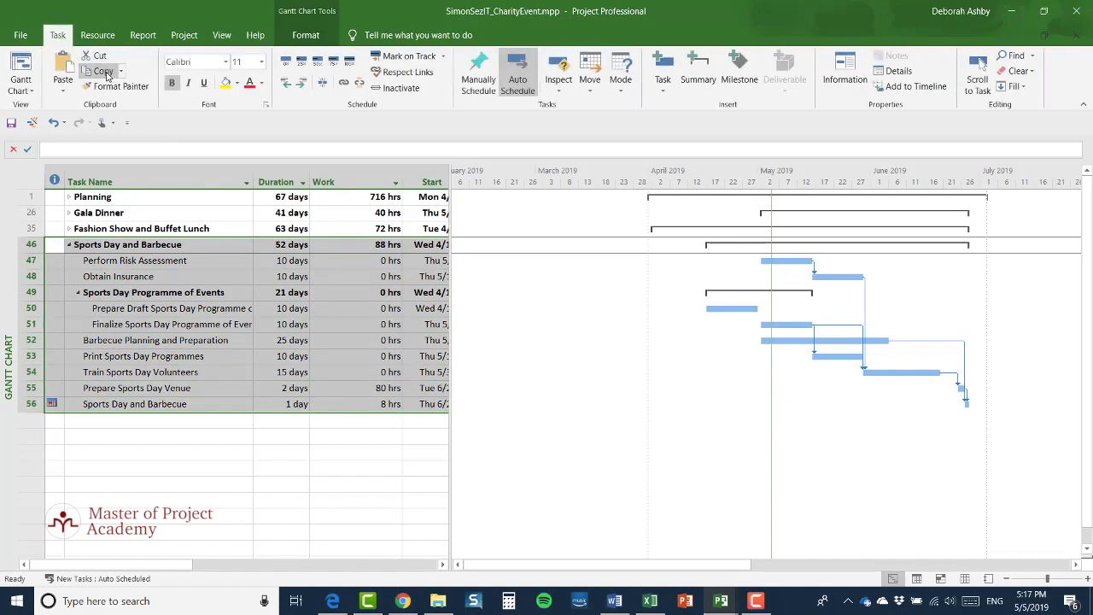
# - Switch to the blank Project1 window and paste the copied Sports Day and Barbecue tasks into its first row
pyautogui.click(221, 35)
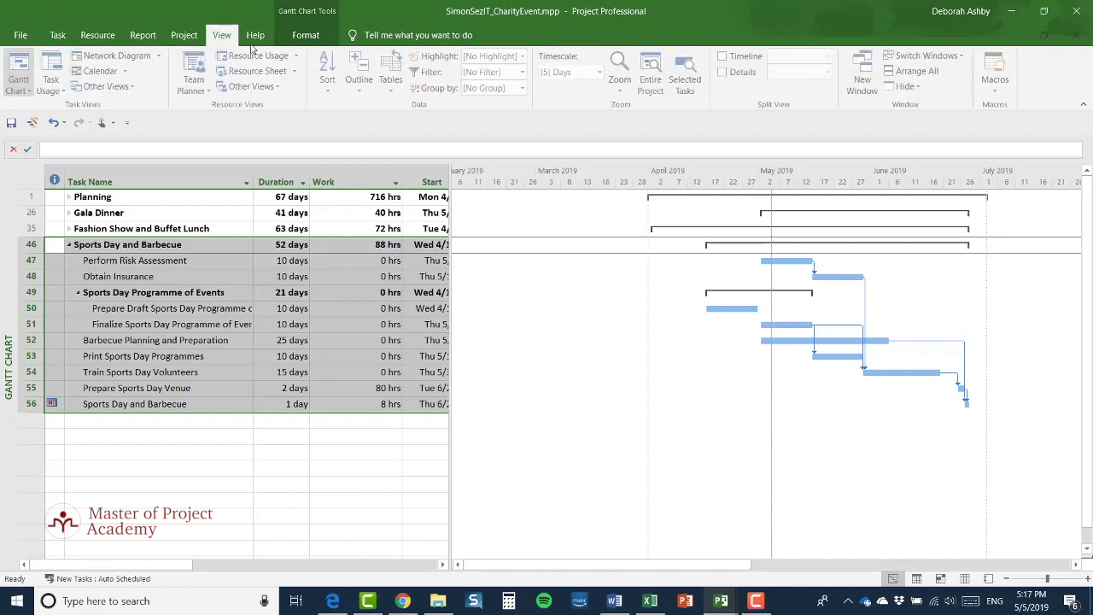
pyautogui.click(925, 59)
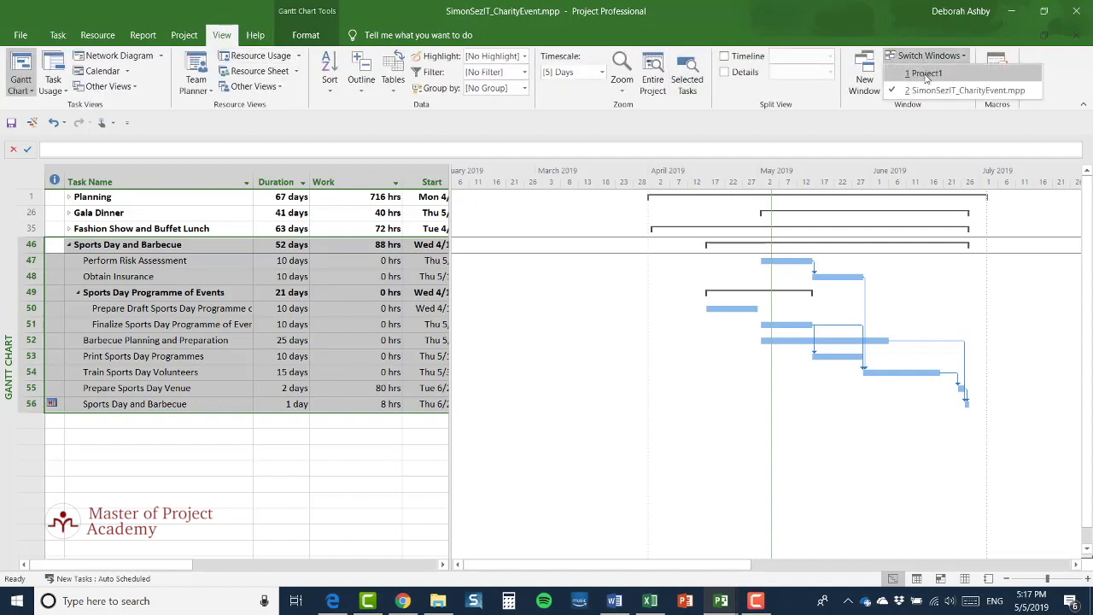
pyautogui.click(927, 78)
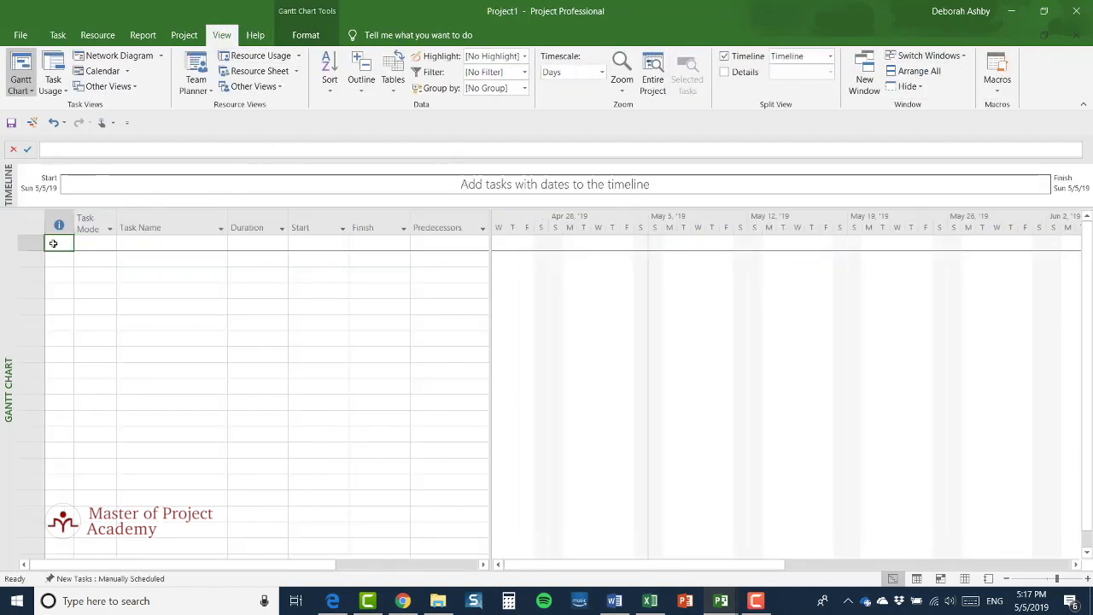
pyautogui.click(57, 35)
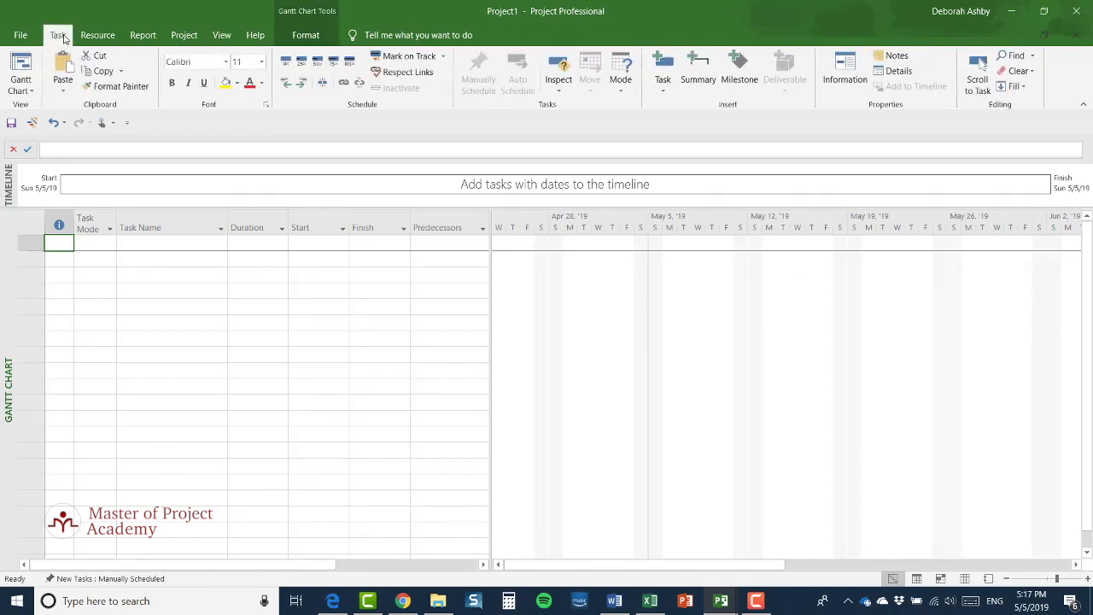
pyautogui.click(63, 68)
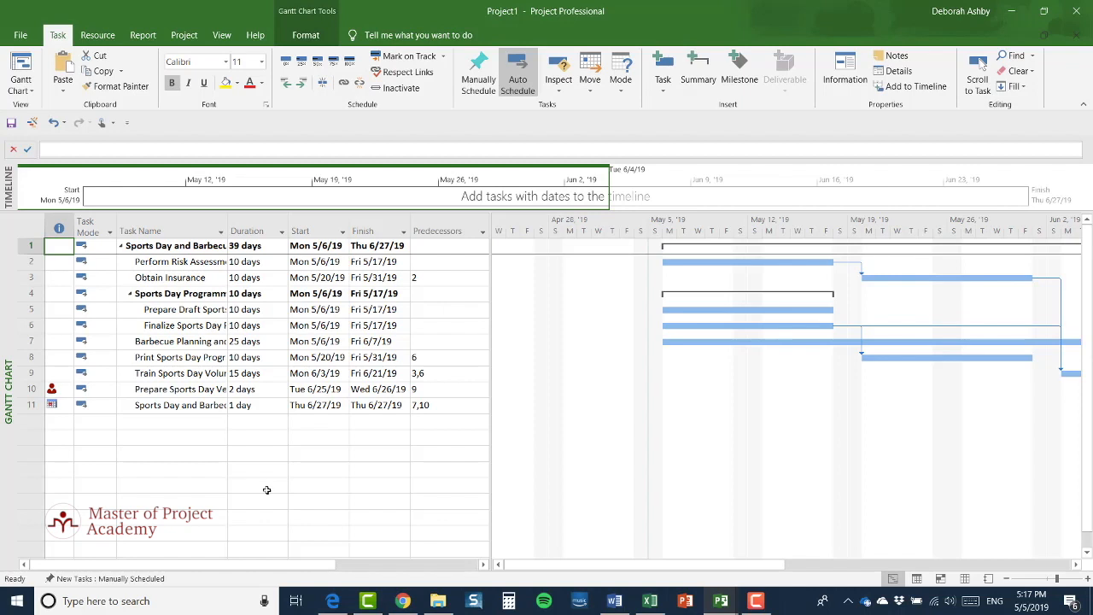
pyautogui.click(264, 489)
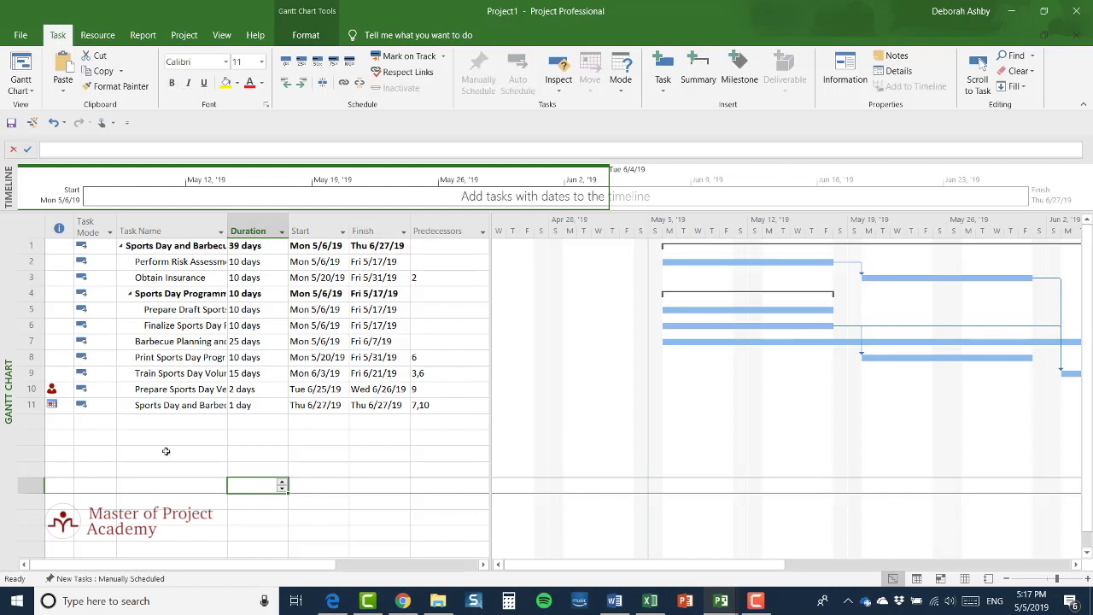
# - Save the new project in the Course Files folder as SimonSezIT_CharityEvent_Sports_Day.mpp
pyautogui.click(22, 35)
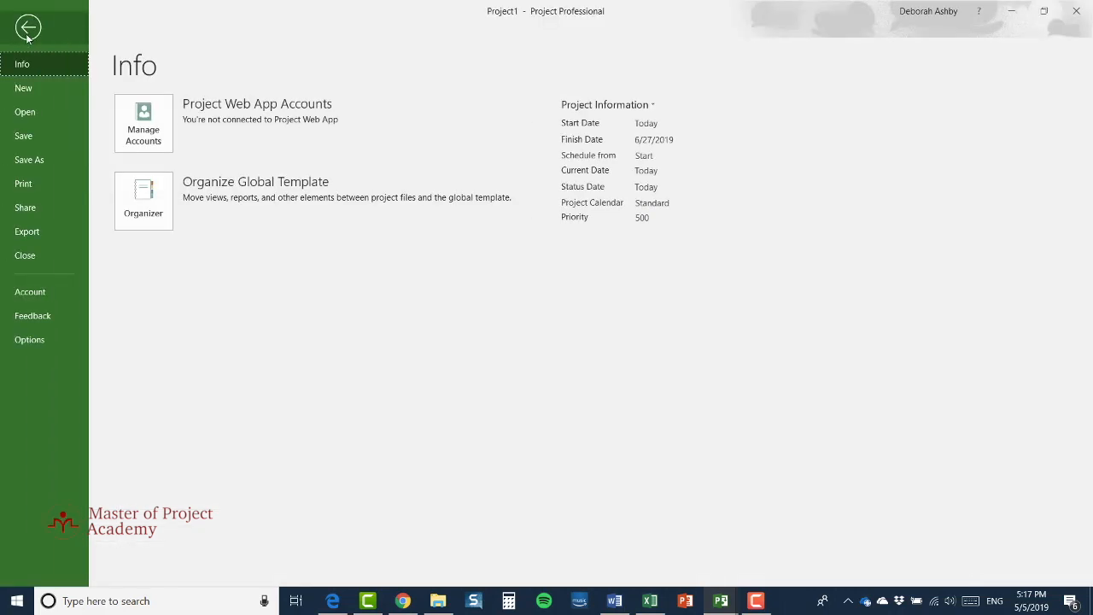
pyautogui.click(24, 162)
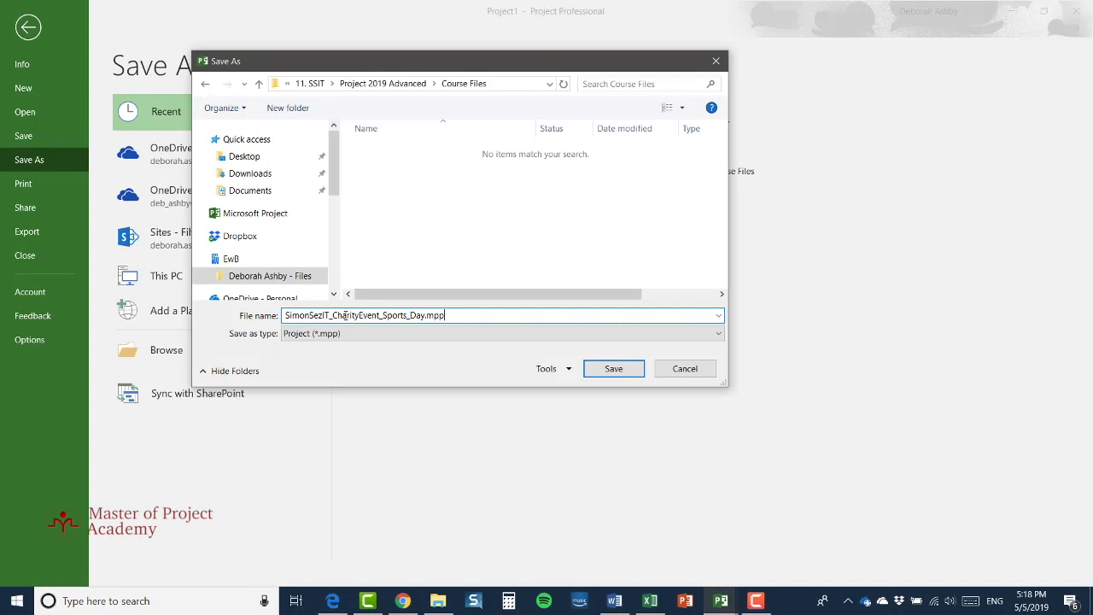
pyautogui.click(614, 373)
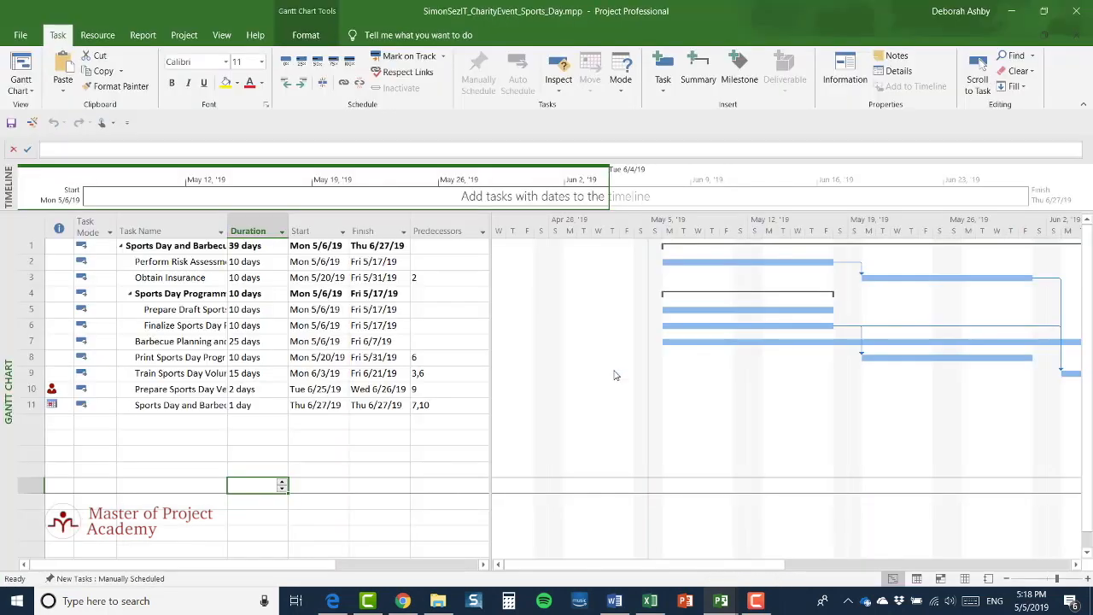
# - Widen the Task Name column and the task table to show the full names, and display the Resource Sheet
pyautogui.click(34, 245)
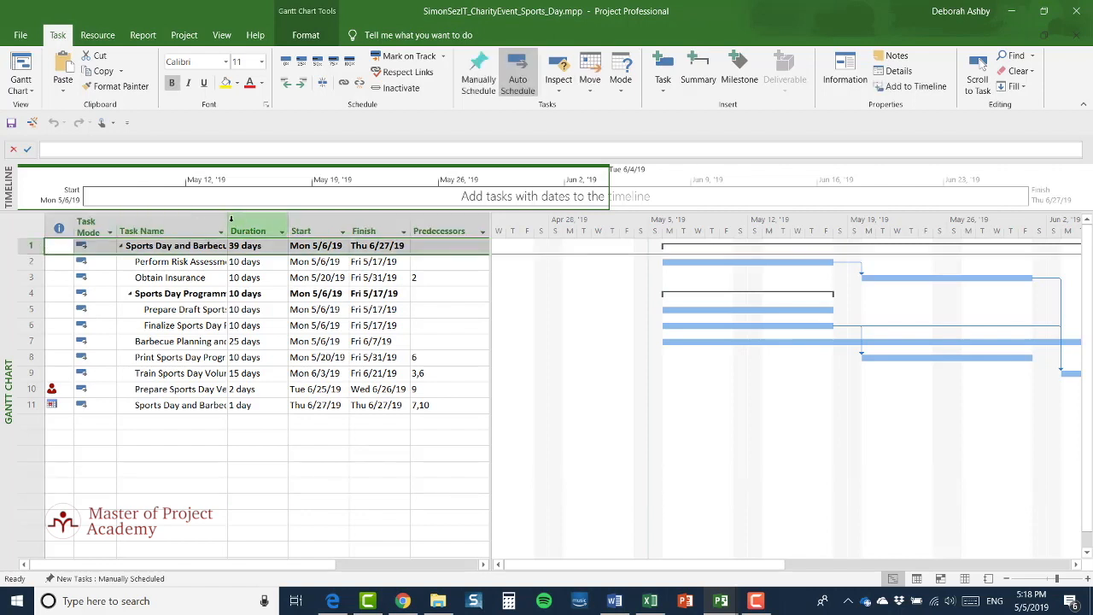
pyautogui.moveTo(224, 228); pyautogui.dragTo(297, 231)
pyautogui.moveTo(492, 357); pyautogui.dragTo(589, 355)
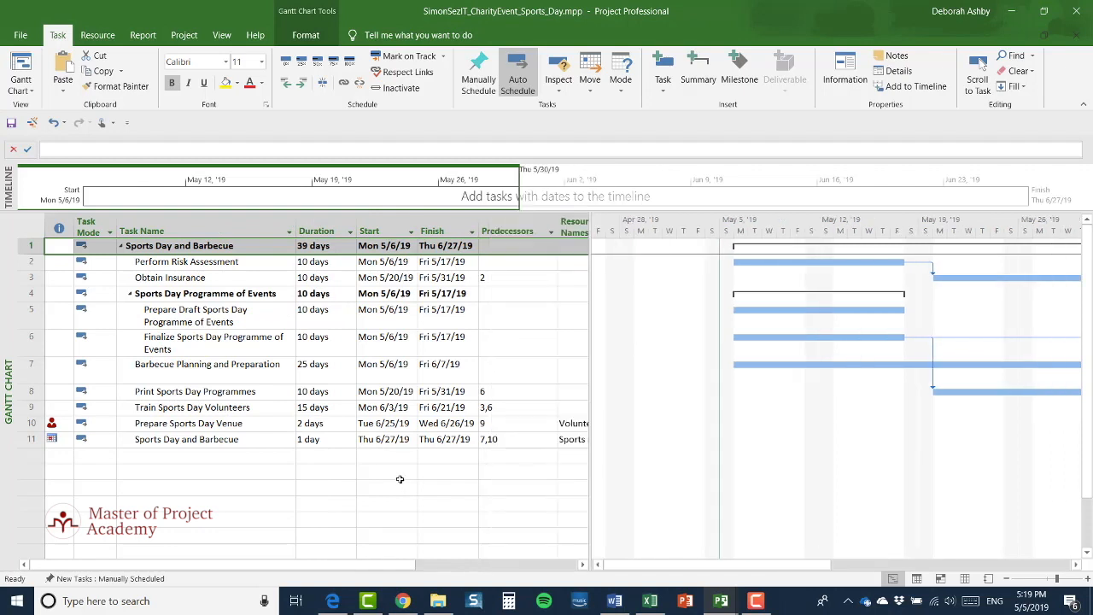
pyautogui.click(965, 579)
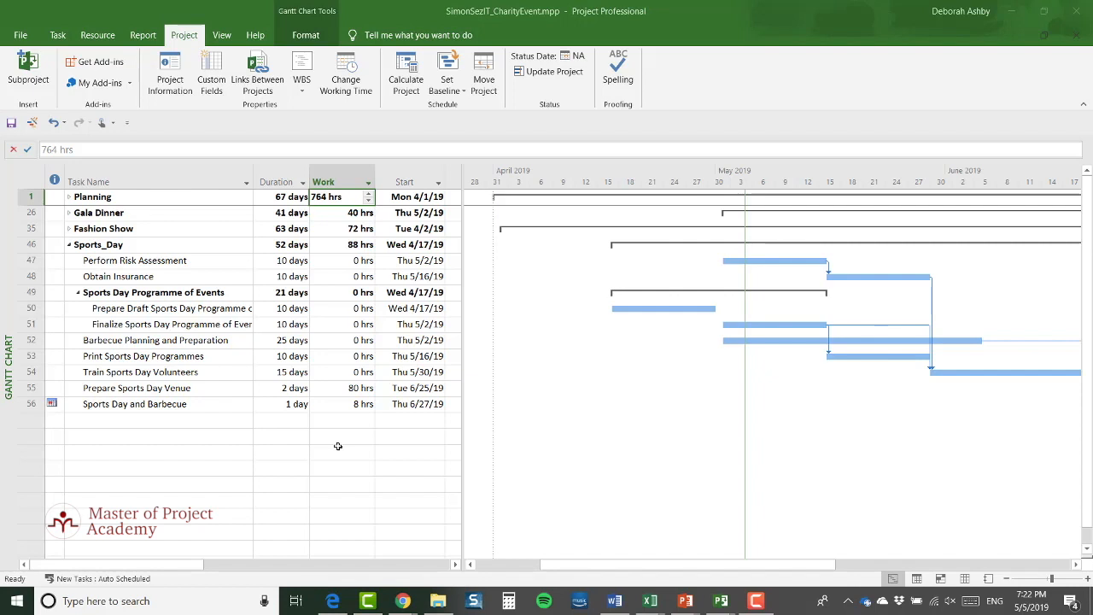
# - View the charity event project's Resource Sheet and save a copy of the project in Course Files as SimonSezIT_CharityEvent_Resources.mpp
pyautogui.click(962, 579)
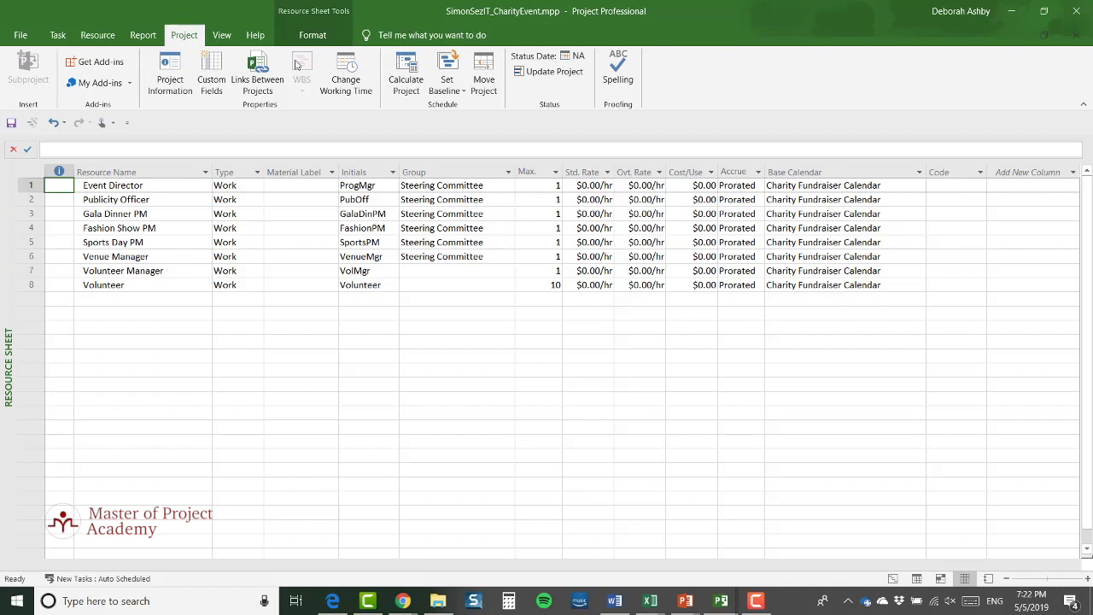
pyautogui.click(20, 36)
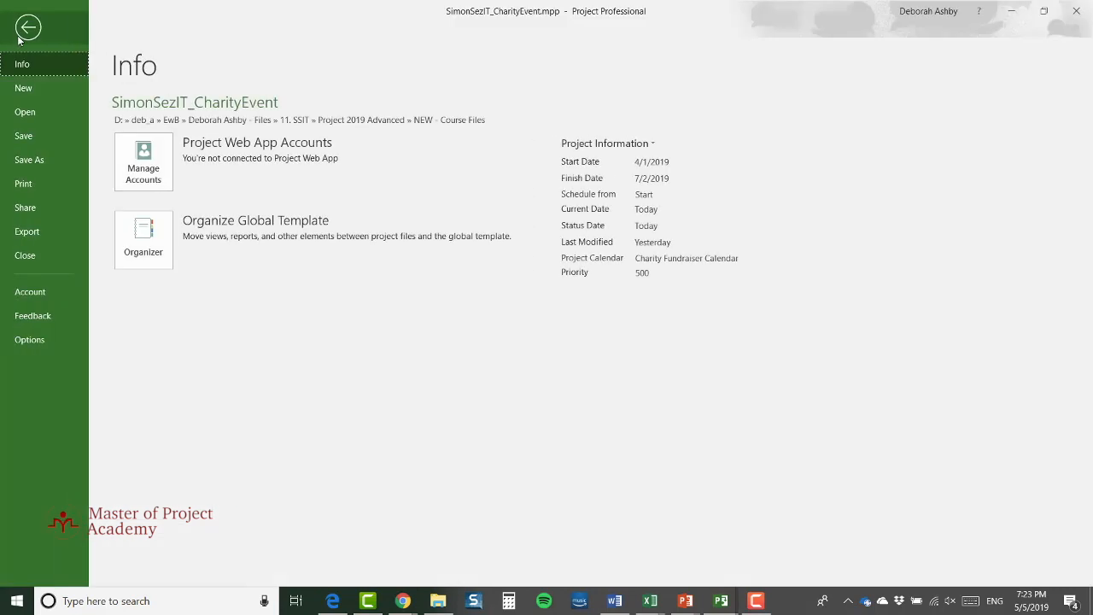
pyautogui.click(29, 161)
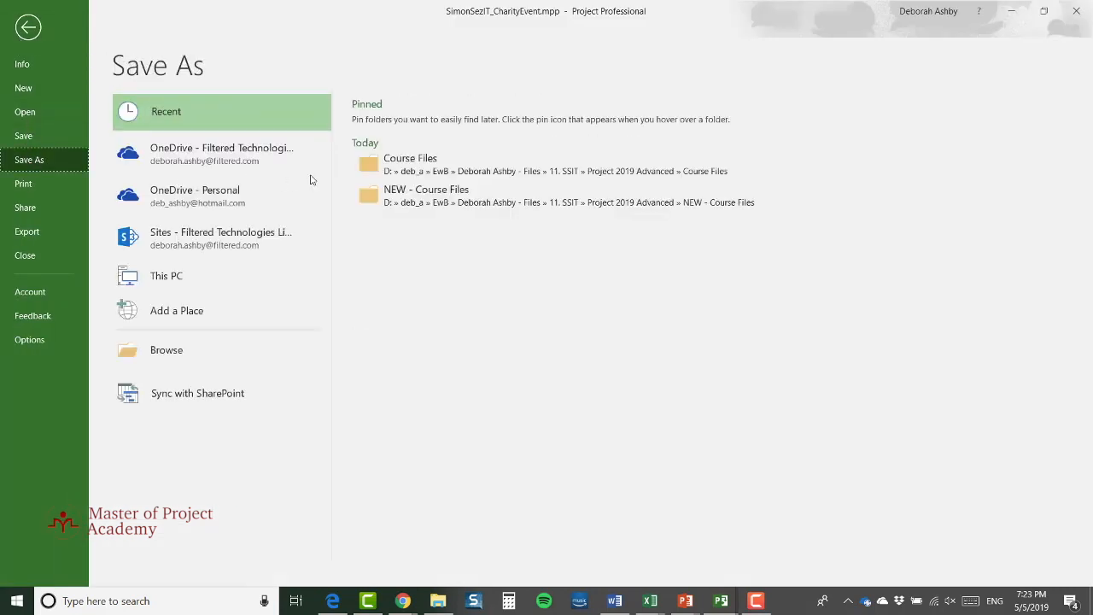
pyautogui.click(458, 174)
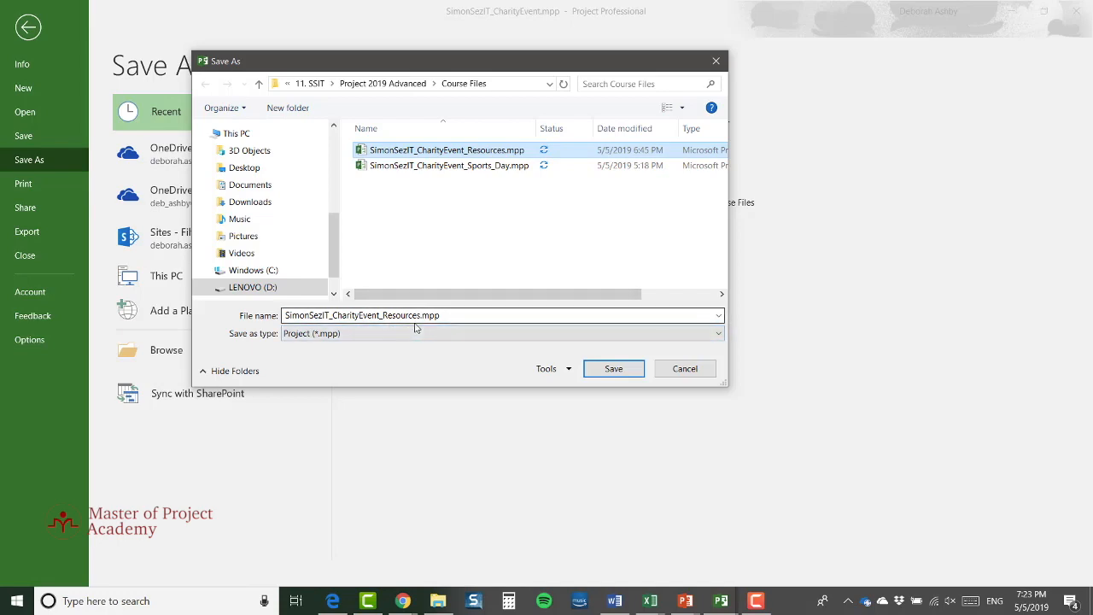
pyautogui.click(608, 368)
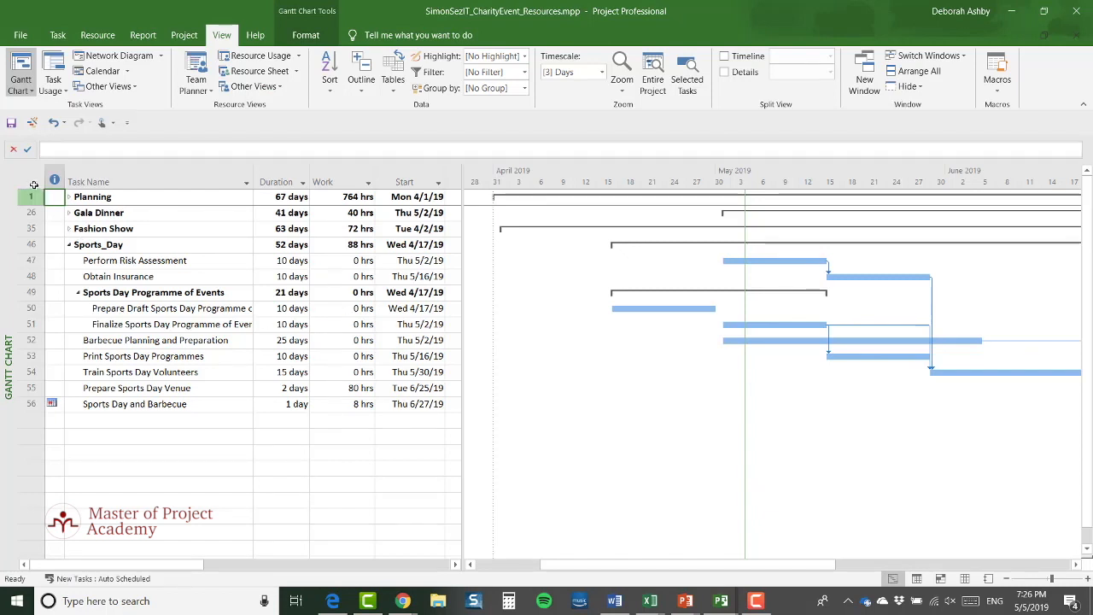
# - Delete all tasks from SimonSezIT_CharityEvent_Resources.mpp and display its Resource Sheet
pyautogui.click(33, 180)
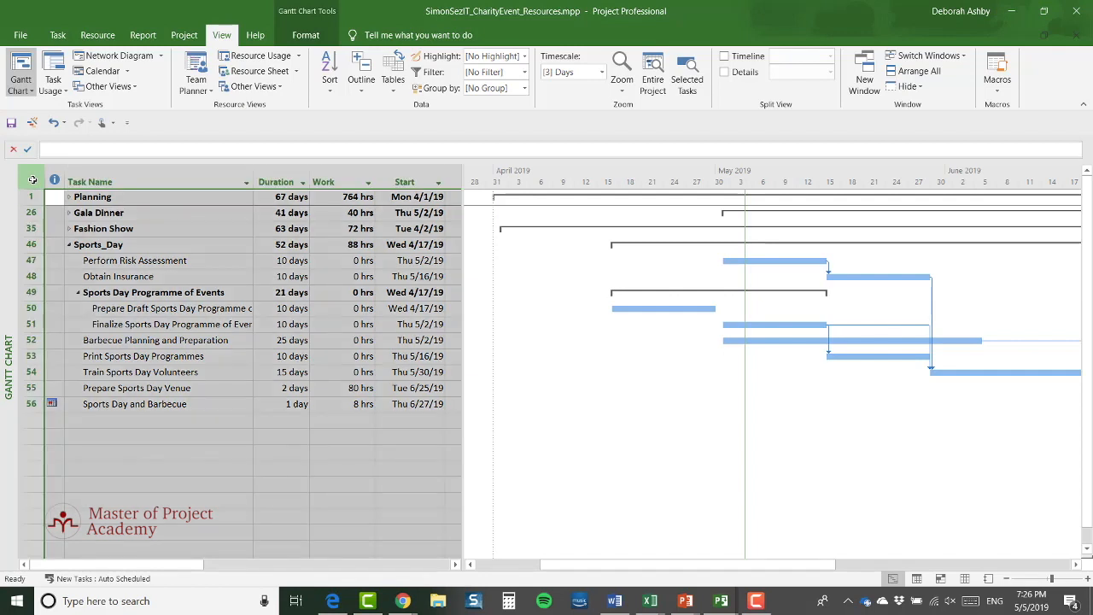
pyautogui.press('Delete')
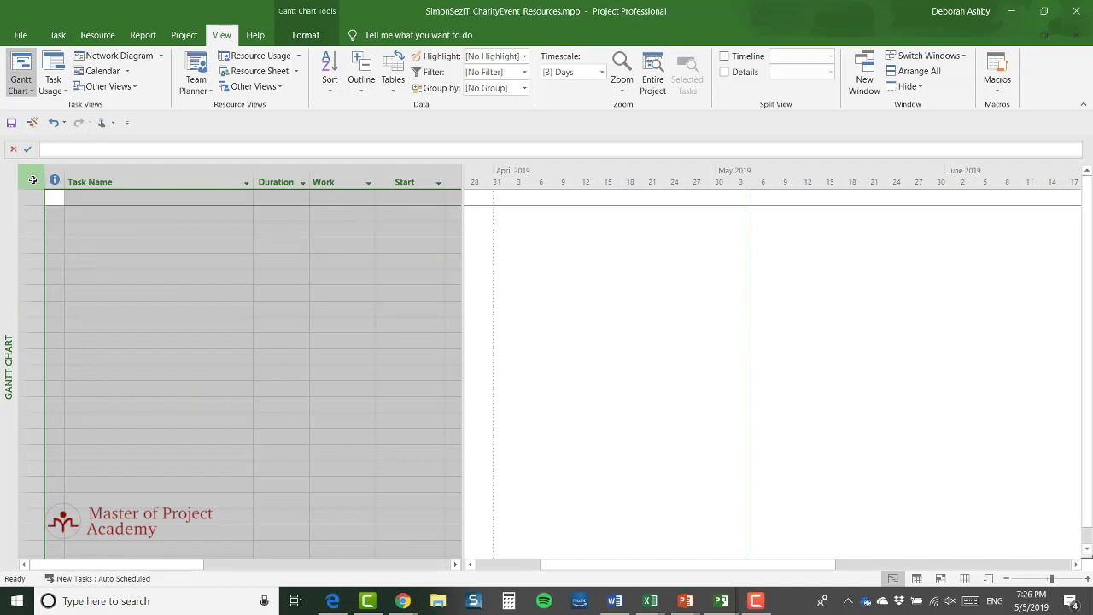
pyautogui.click(967, 581)
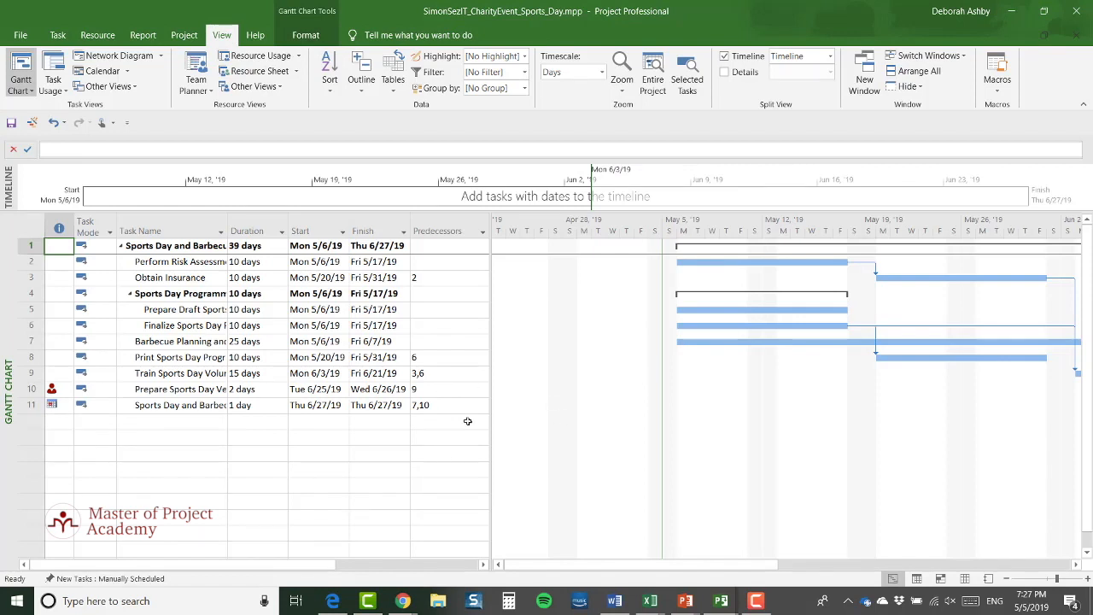
# - Share resources from SimonSezIT_CharityEvent_Resources.mpp with the Sports_Day project, with the pool taking precedence, and display the Resource Sheet
pyautogui.click(99, 35)
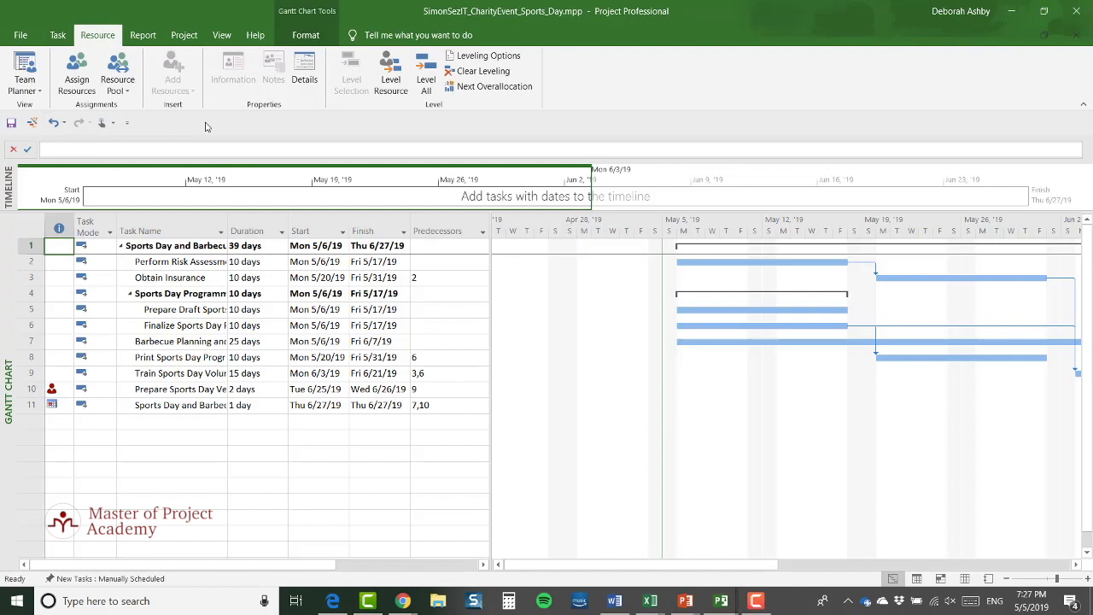
pyautogui.click(129, 90)
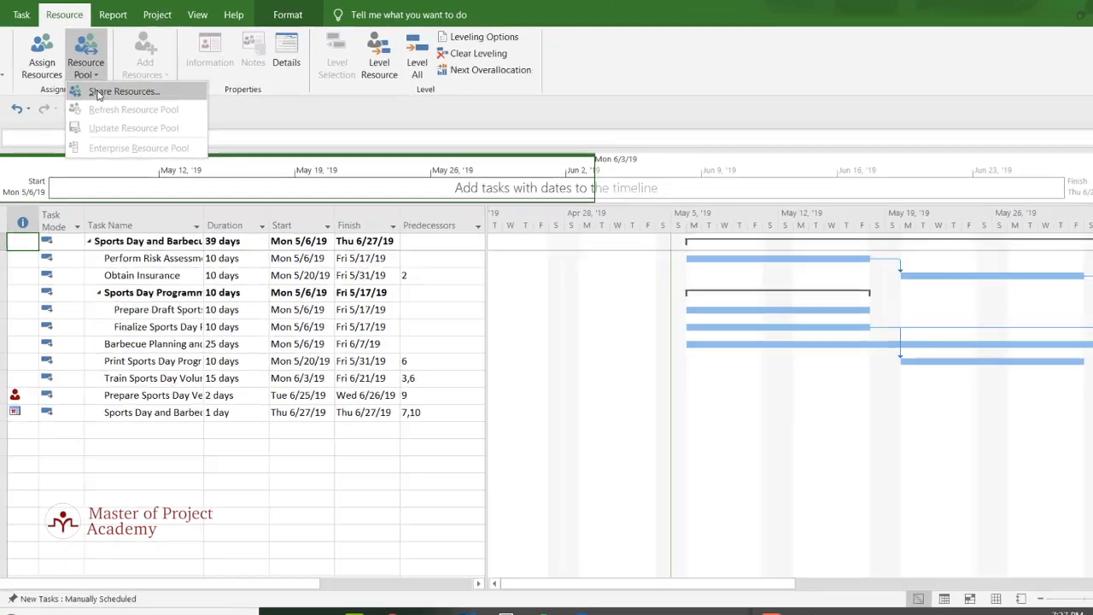
pyautogui.click(129, 106)
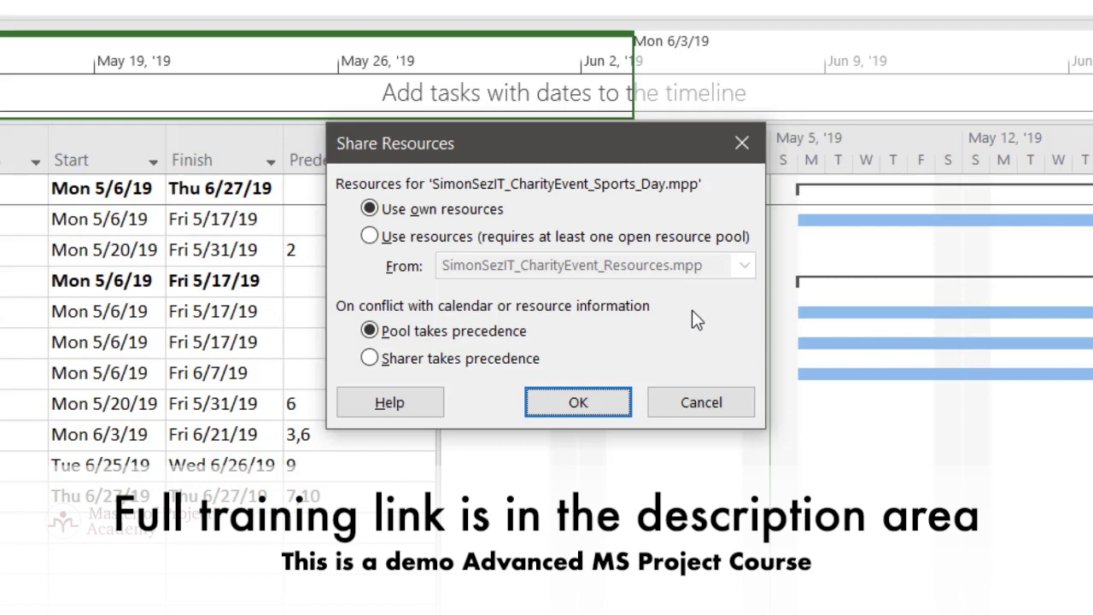
pyautogui.click(369, 237)
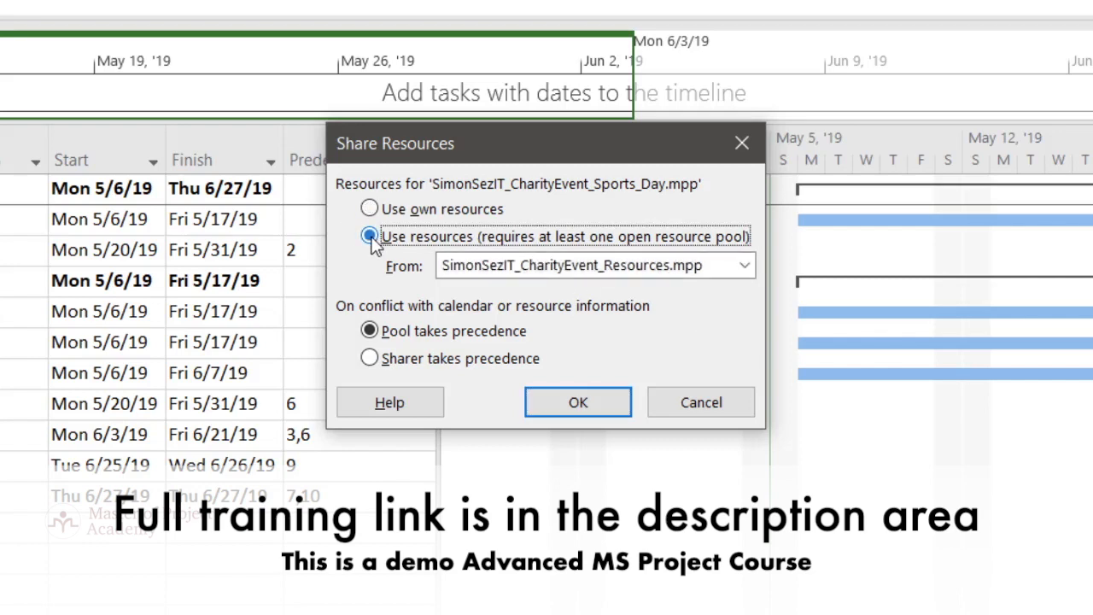
pyautogui.click(746, 265)
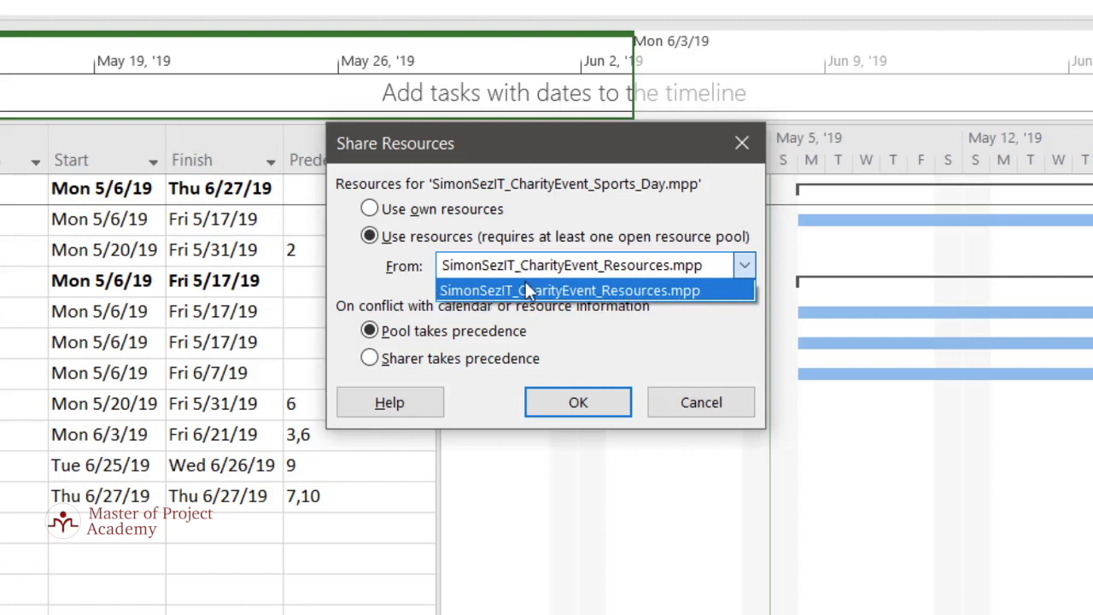
pyautogui.click(698, 295)
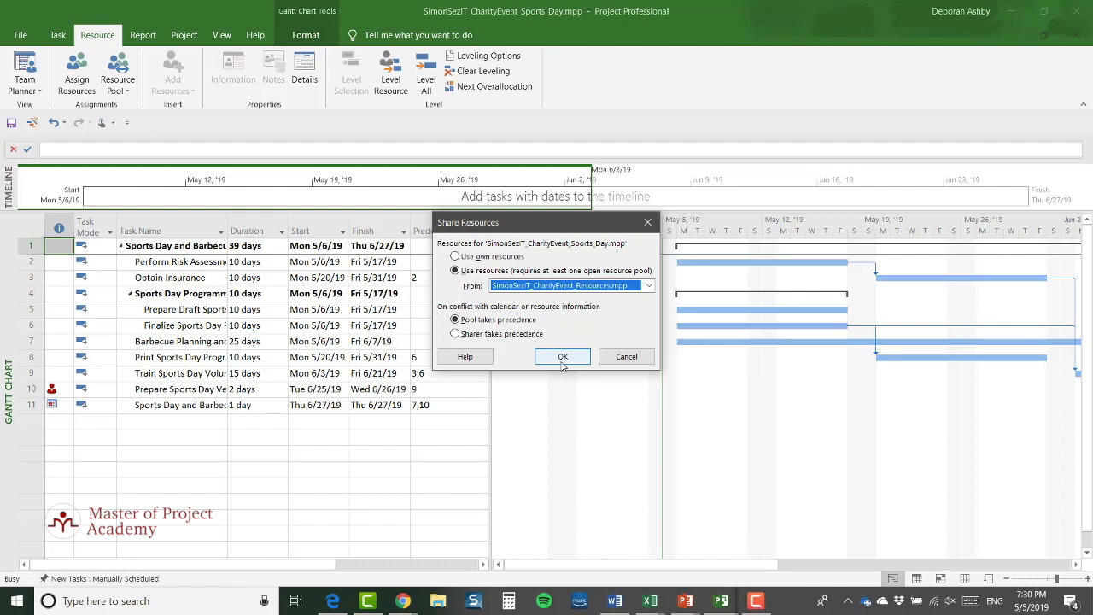
pyautogui.click(563, 359)
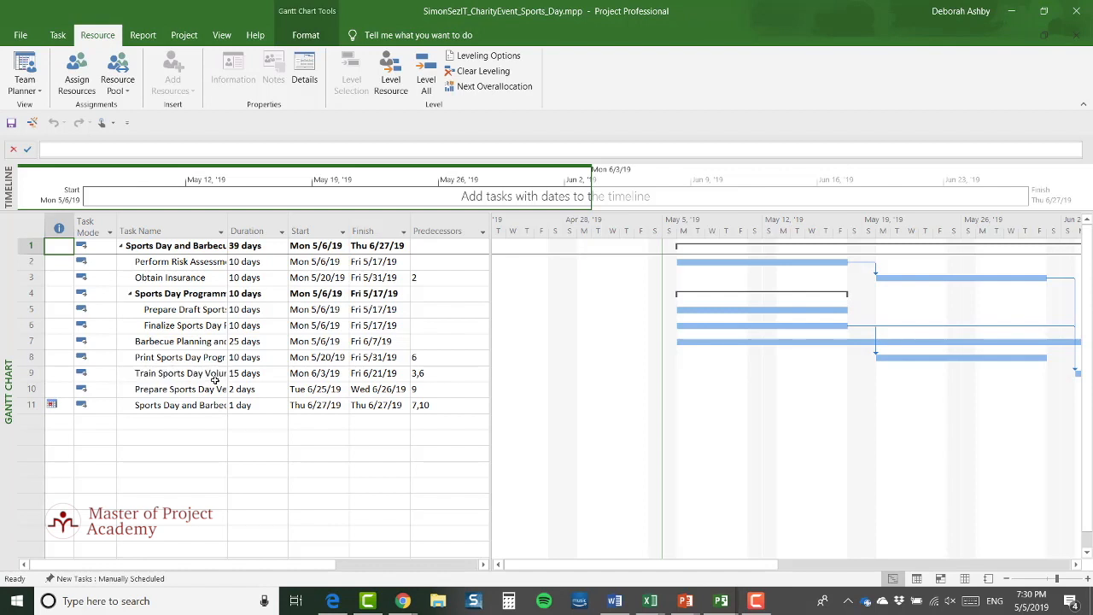
pyautogui.click(965, 579)
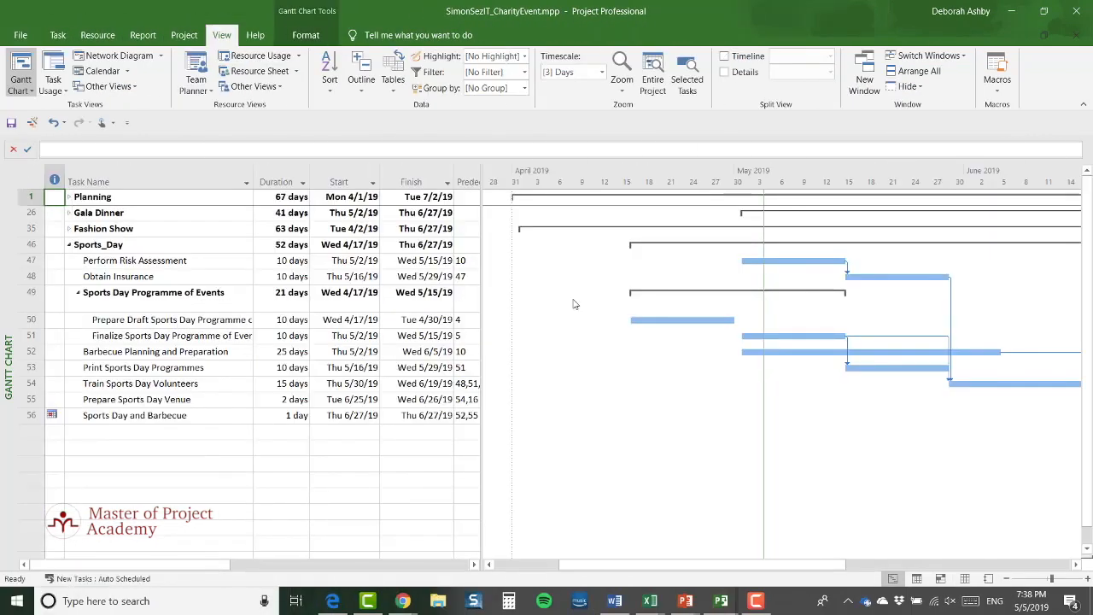
# - Share resources from SimonSezIT_CharityEvent_Resources.mpp with SimonSezIT_CharityEvent.mpp, with the pool taking precedence, and display its Resource Sheet
pyautogui.click(97, 35)
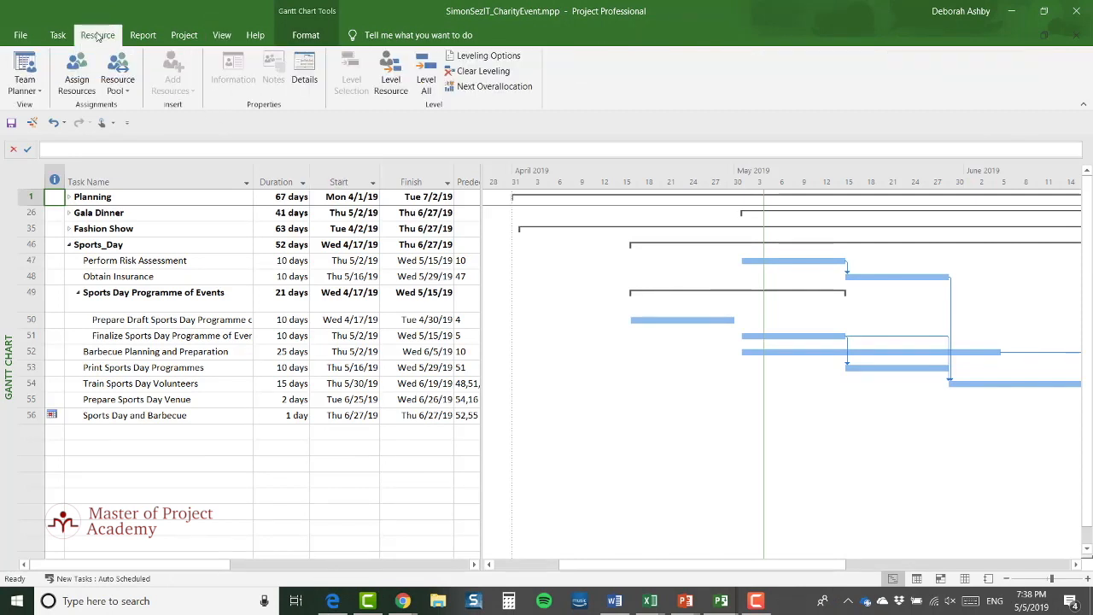
pyautogui.click(127, 92)
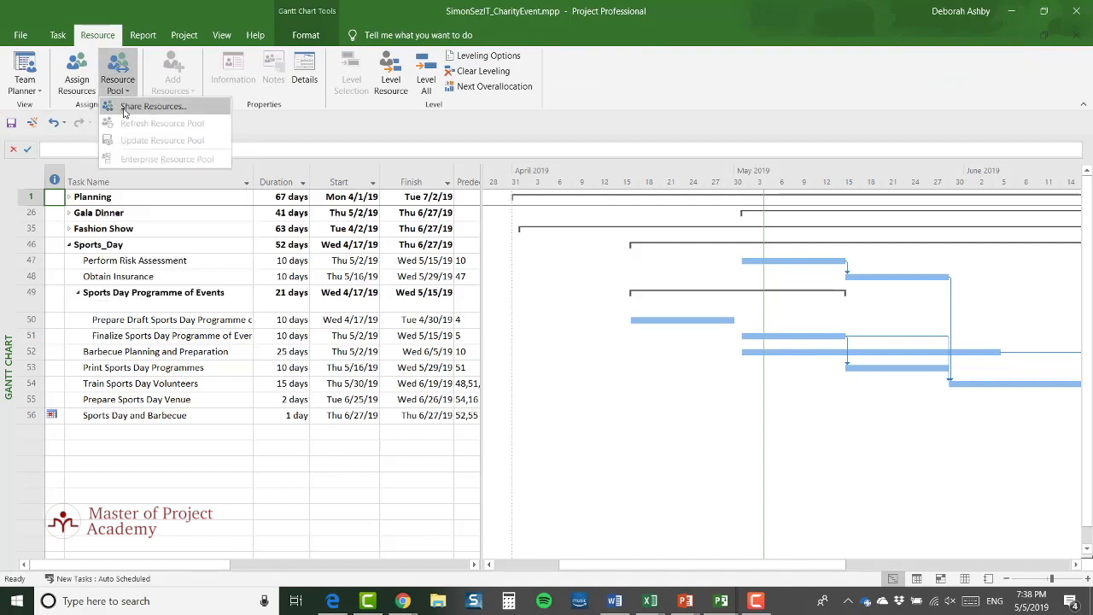
pyautogui.click(137, 107)
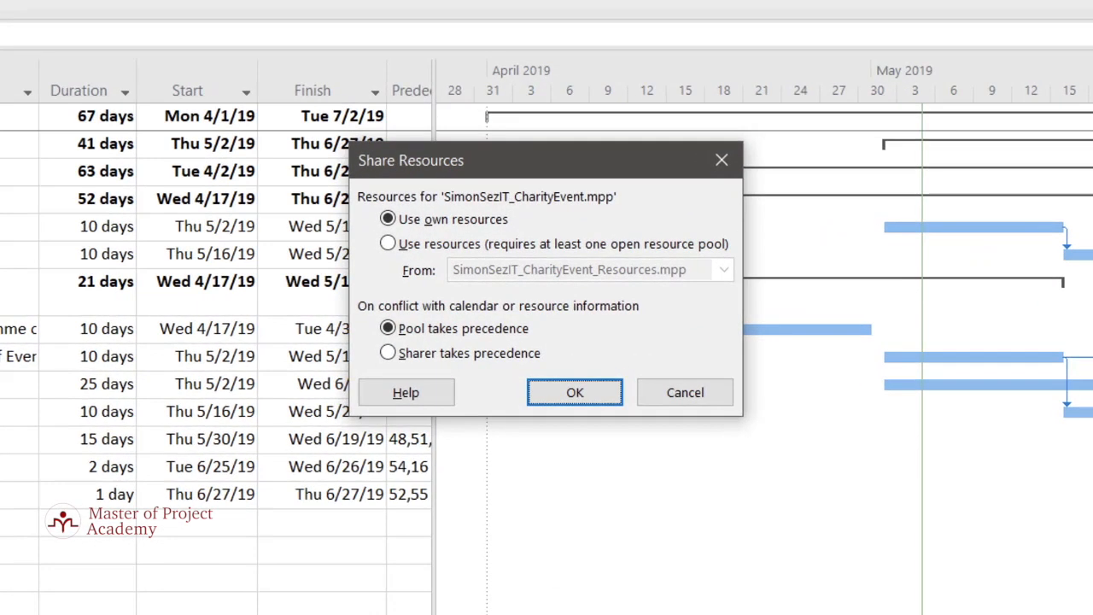
pyautogui.click(388, 243)
pyautogui.click(724, 270)
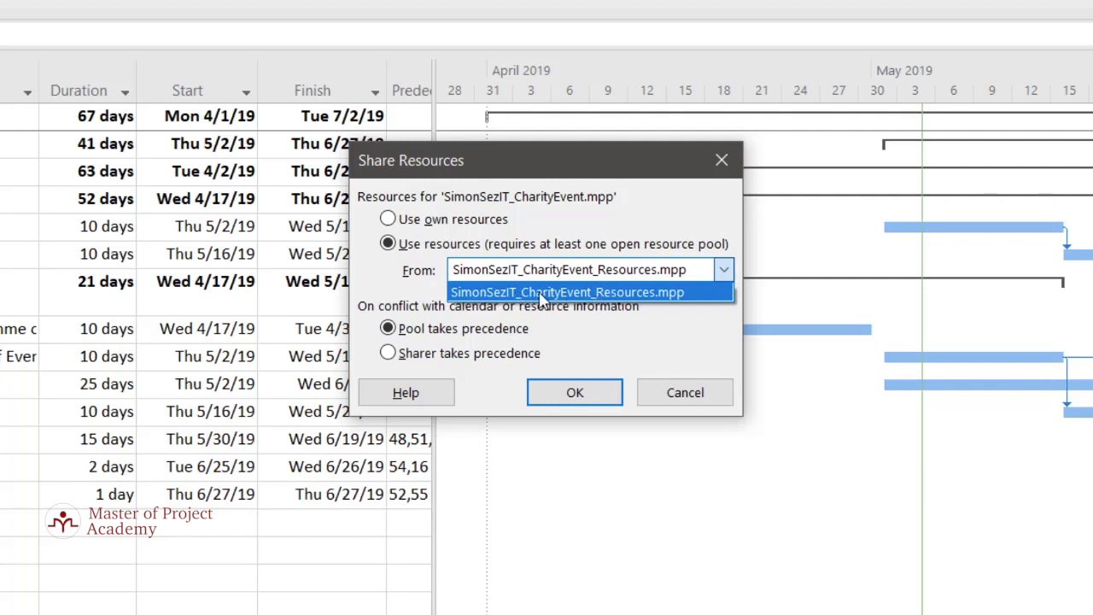
pyautogui.click(662, 292)
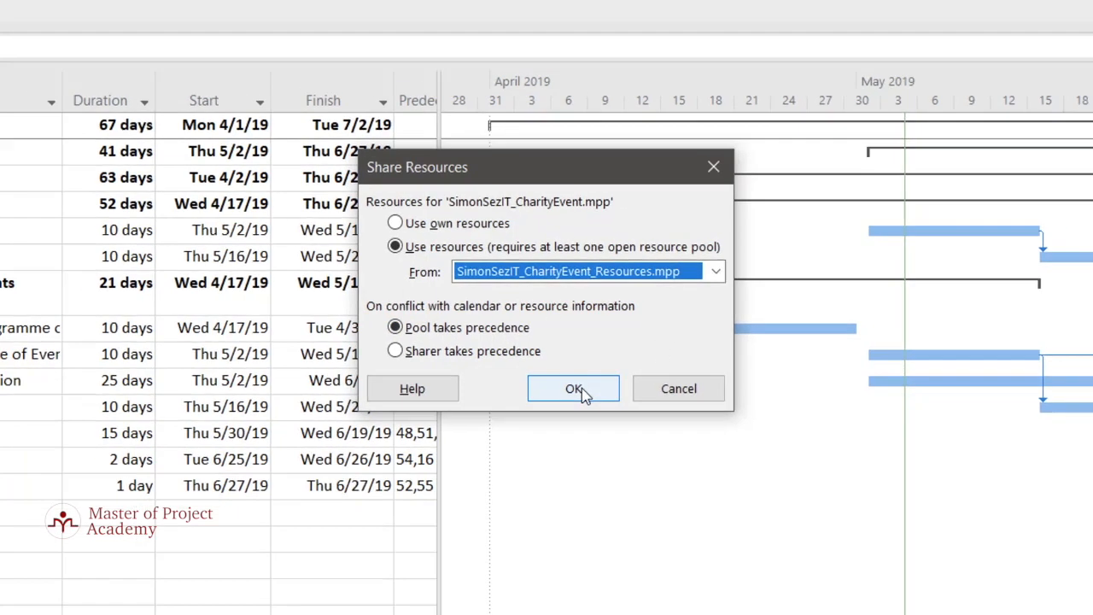
pyautogui.click(585, 395)
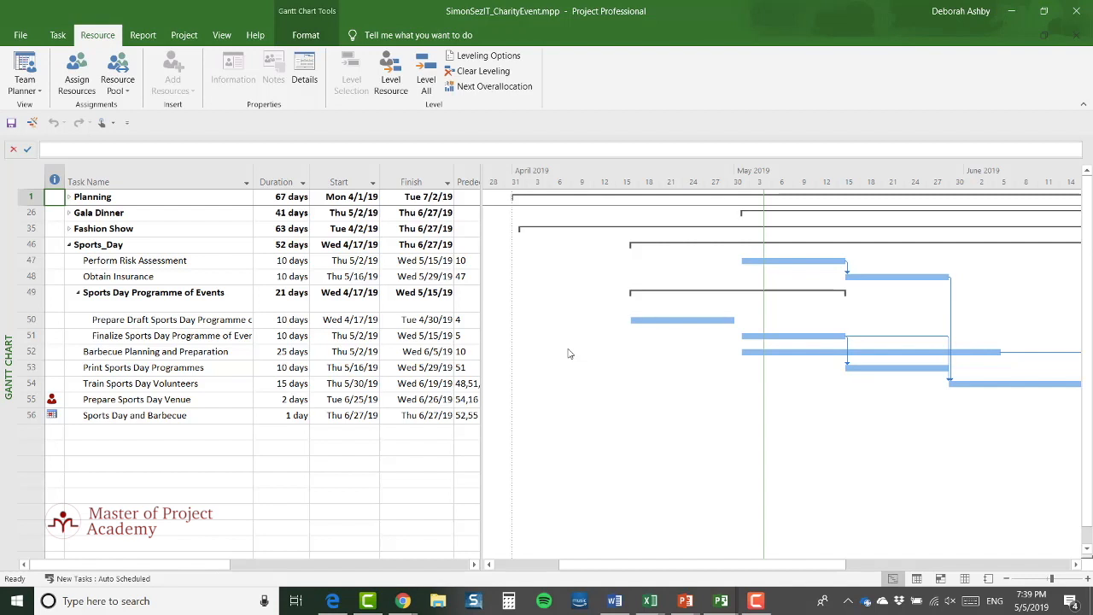
pyautogui.click(964, 579)
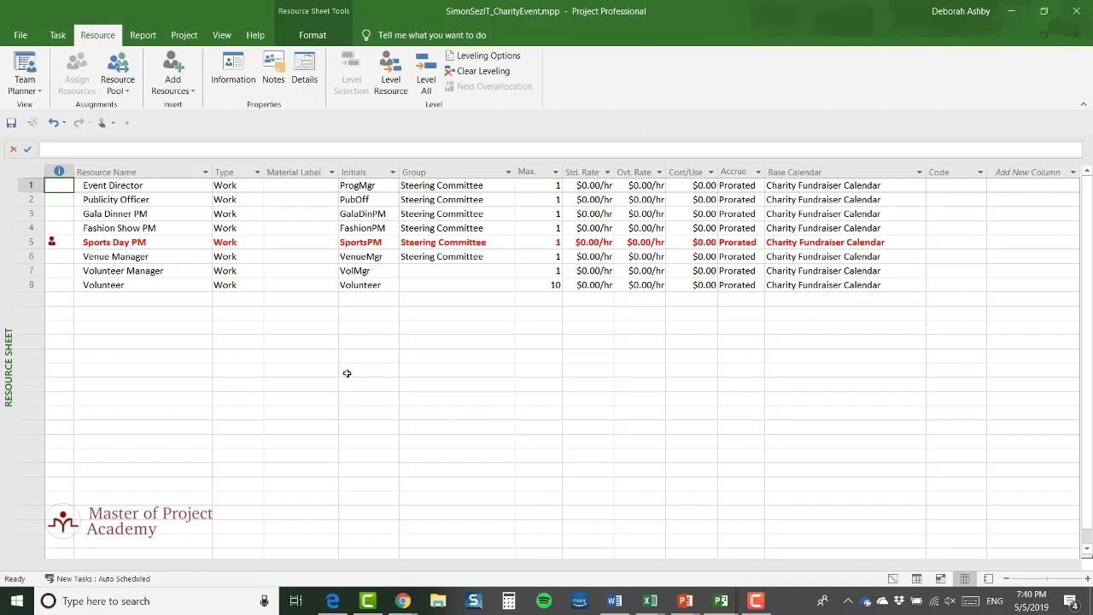
# - Display the Resource Usage view, enlarge its table area, and add another Project column after the existing one
pyautogui.click(221, 35)
pyautogui.click(247, 57)
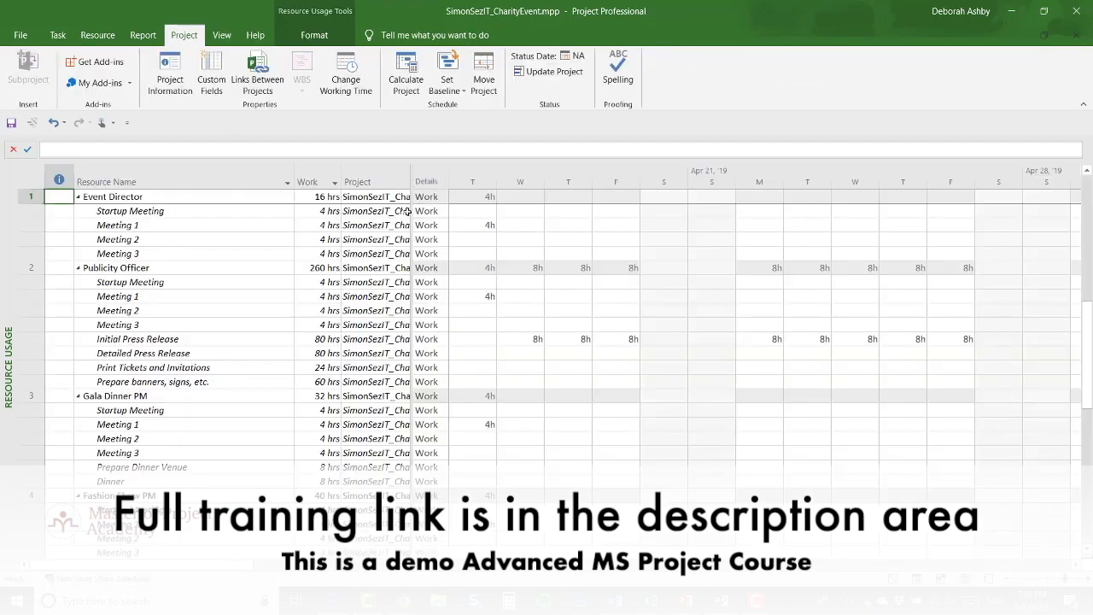
pyautogui.moveTo(410, 213); pyautogui.dragTo(712, 238)
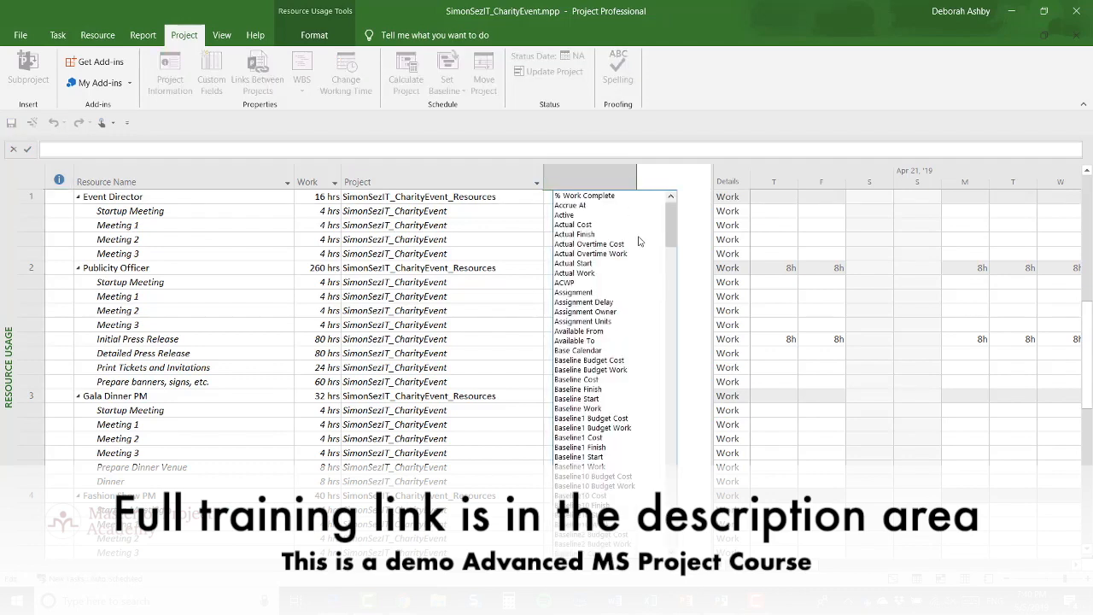
pyautogui.moveTo(671, 219); pyautogui.dragTo(663, 467)
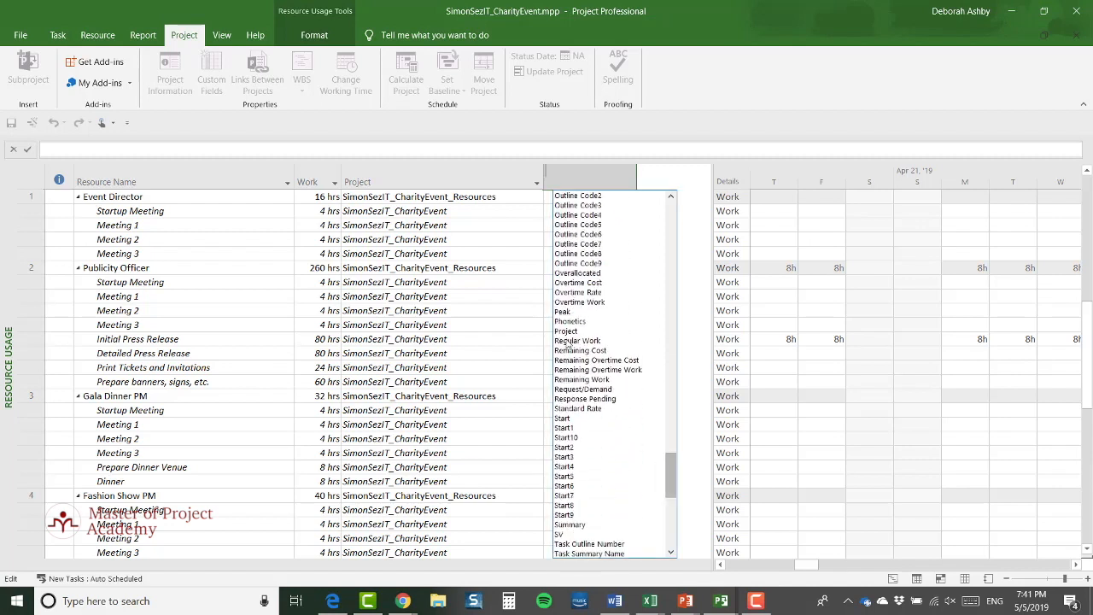
pyautogui.click(565, 333)
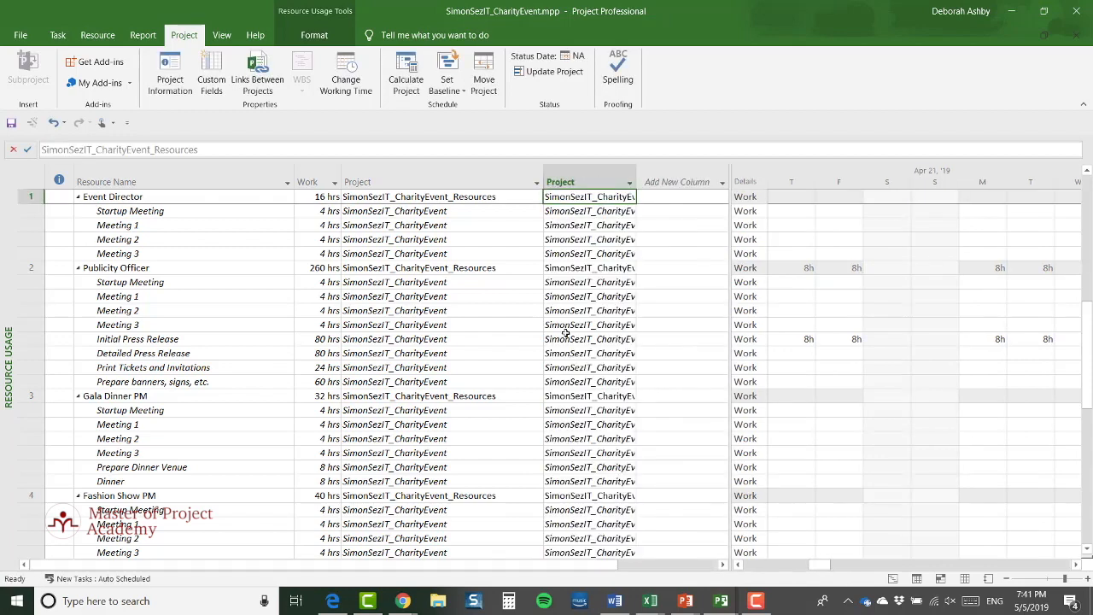
# - Move the added Project column directly after Work, widen it, and review which project each assignment belongs to
pyautogui.click(586, 173)
pyautogui.moveTo(591, 173); pyautogui.dragTo(342, 175)
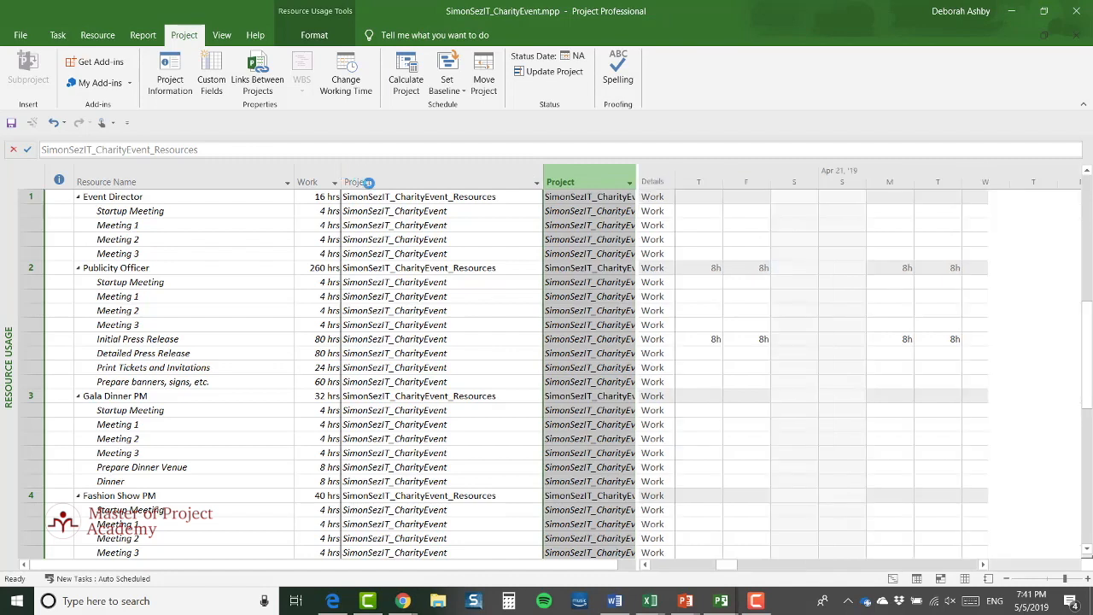
pyautogui.moveTo(432, 173); pyautogui.dragTo(603, 174)
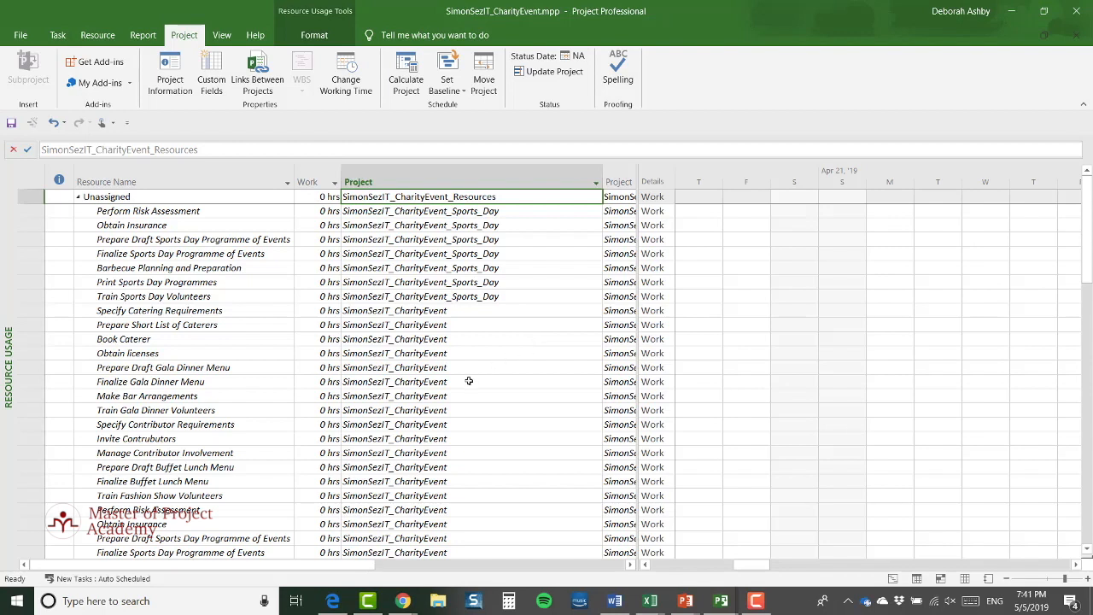
pyautogui.scroll(-2, 449, 393)
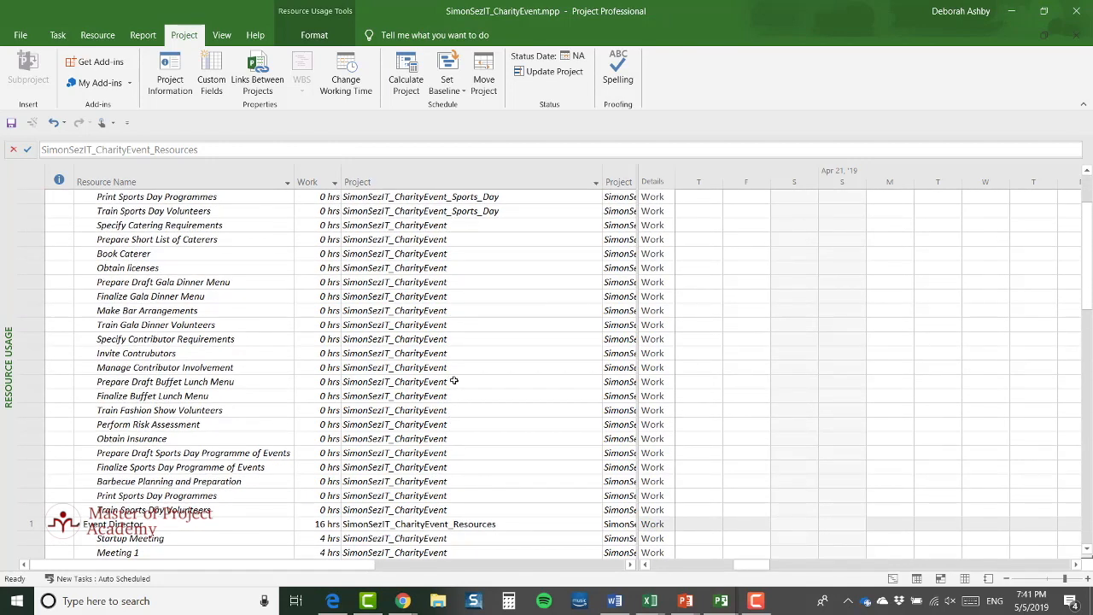
pyautogui.scroll(-4, 454, 381)
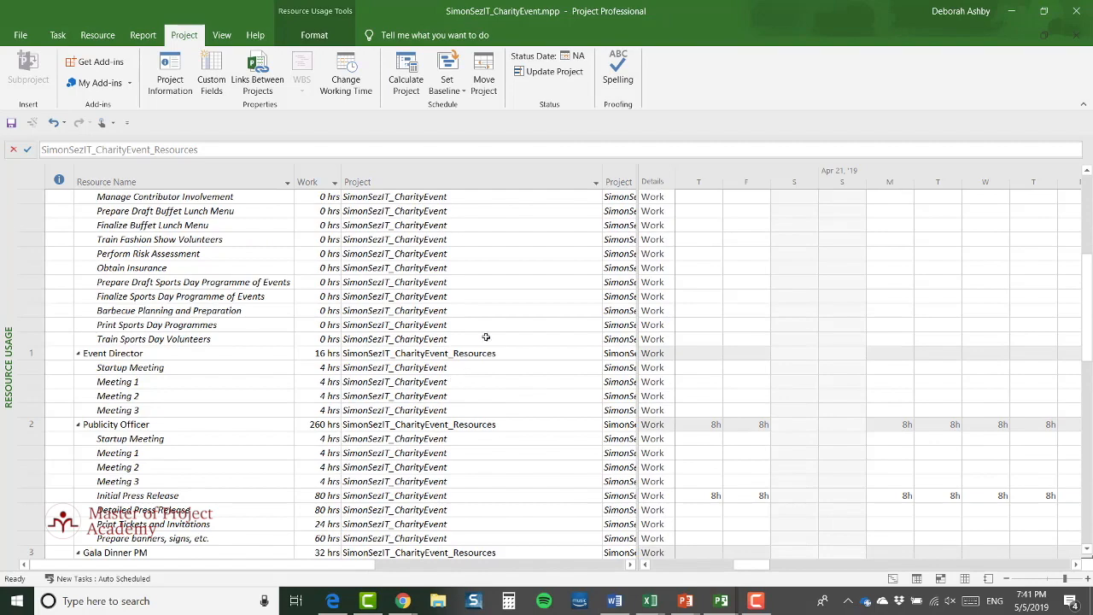
pyautogui.scroll(-10, 498, 325)
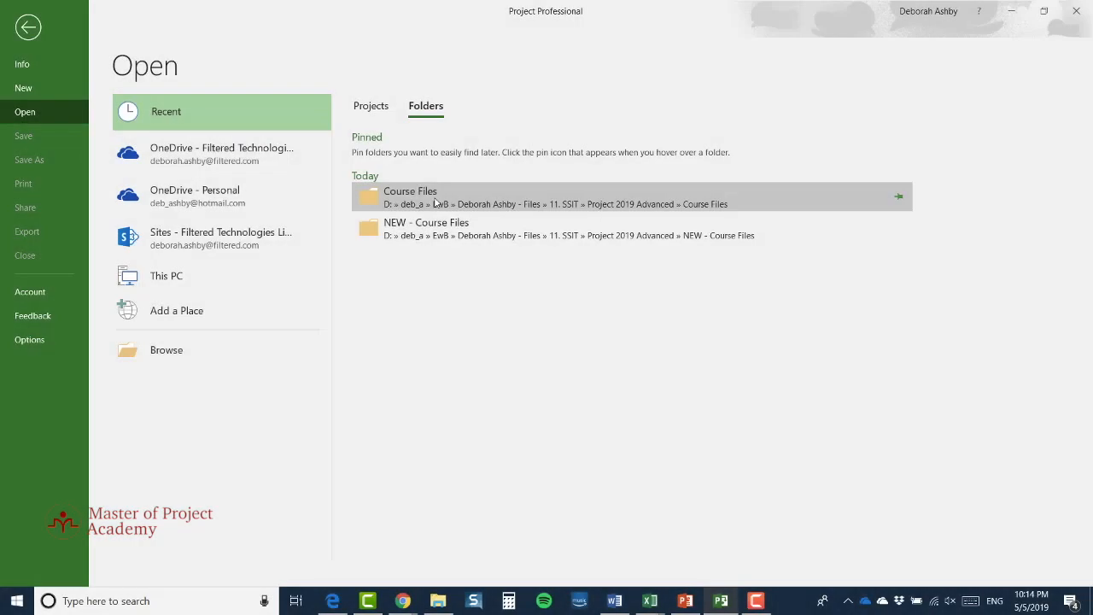
# - Open SimonSezIT_CharityEvent.mpp from the NEW - Course Files folder together with its resource pool to see assignments across all sharer files
pyautogui.click(436, 203)
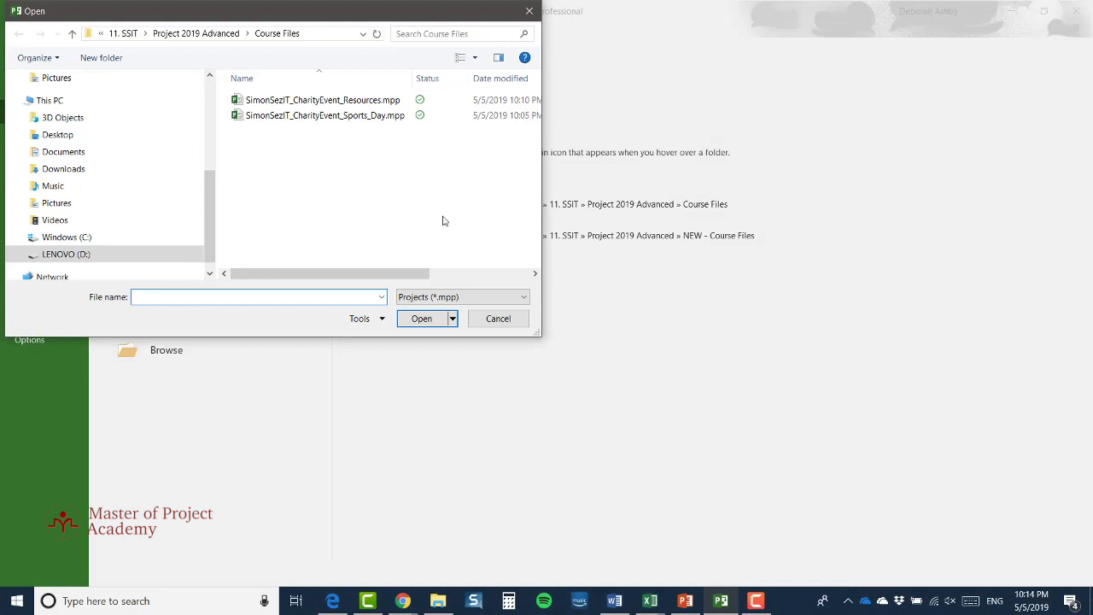
pyautogui.click(195, 33)
pyautogui.doubleClick(282, 129)
pyautogui.click(368, 100)
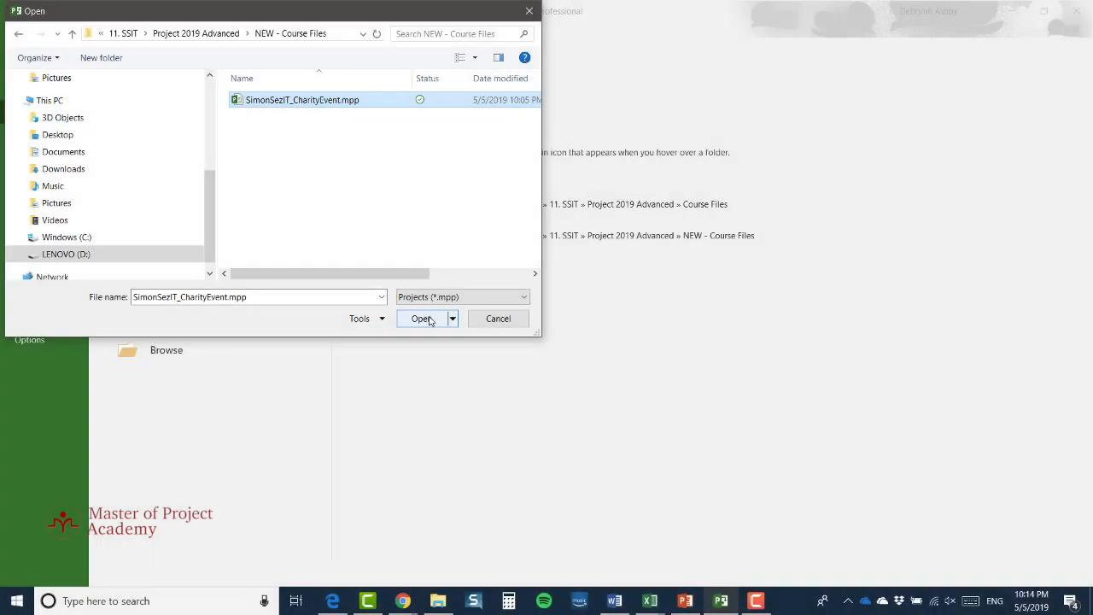
pyautogui.click(422, 318)
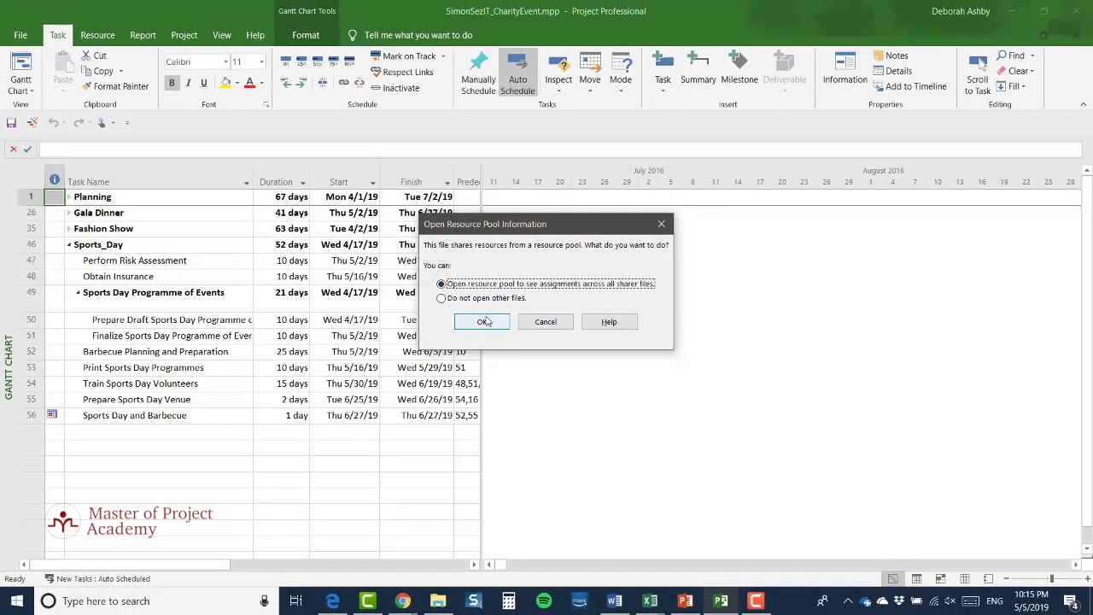
pyautogui.click(481, 322)
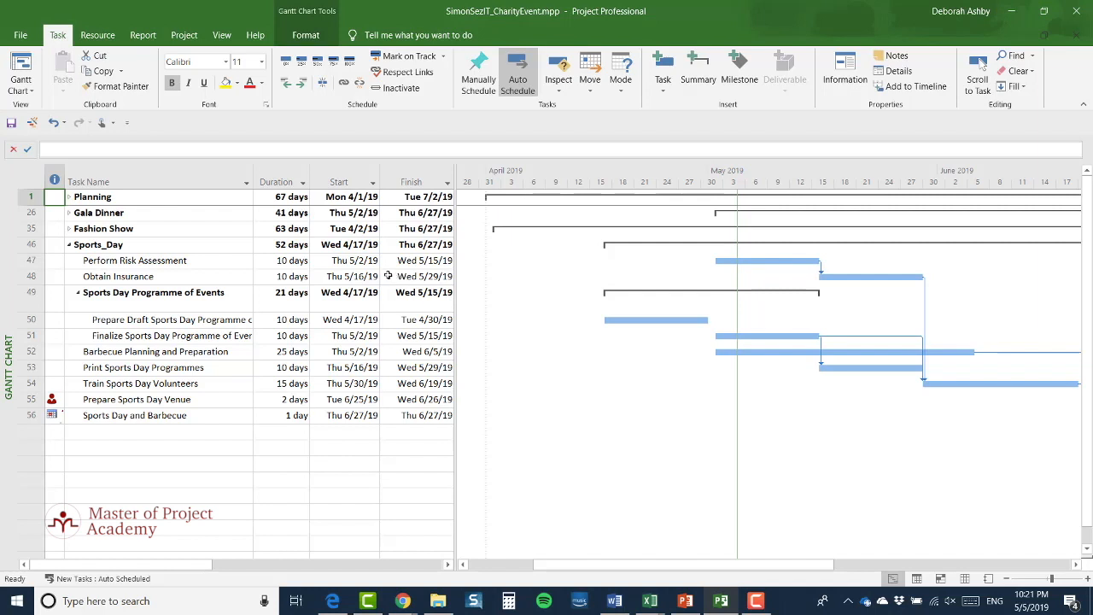
# - Check the list of open project windows and display the charity event project's Resource Usage view
pyautogui.click(220, 36)
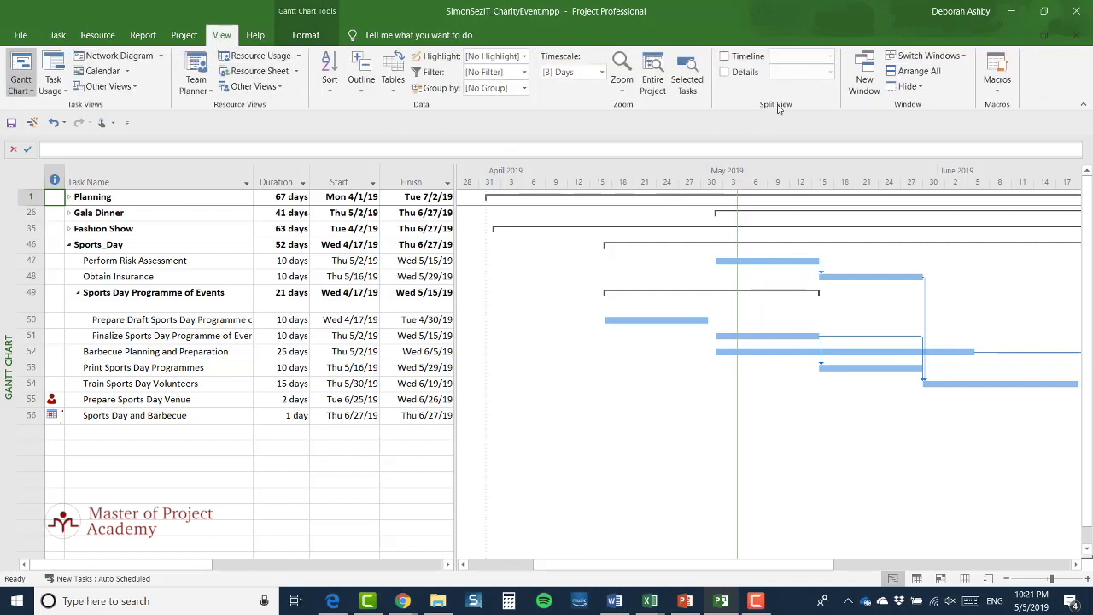
pyautogui.click(959, 57)
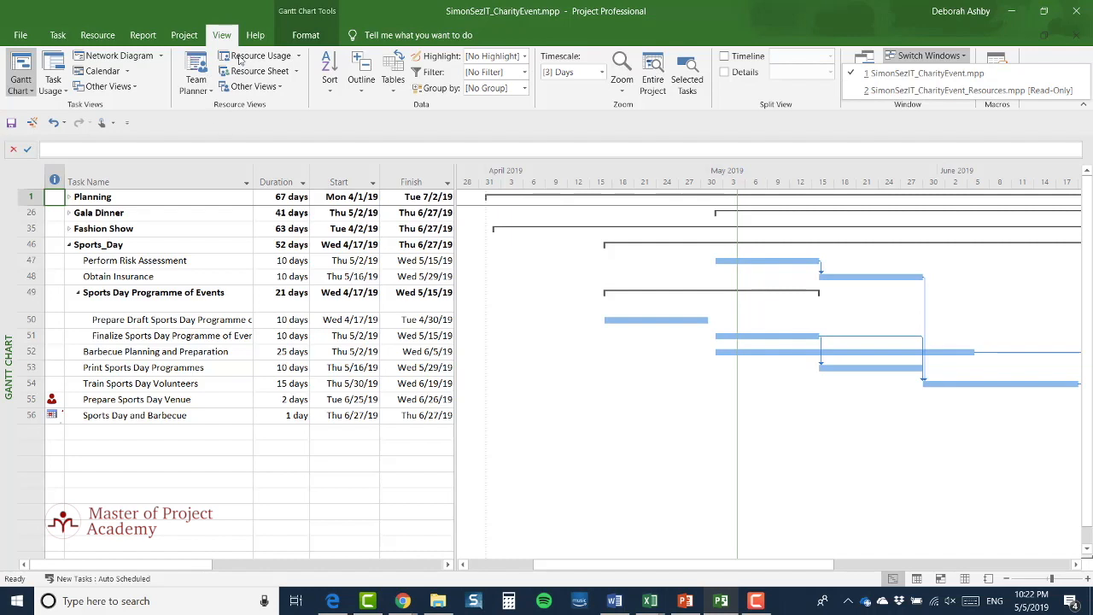
pyautogui.click(282, 261)
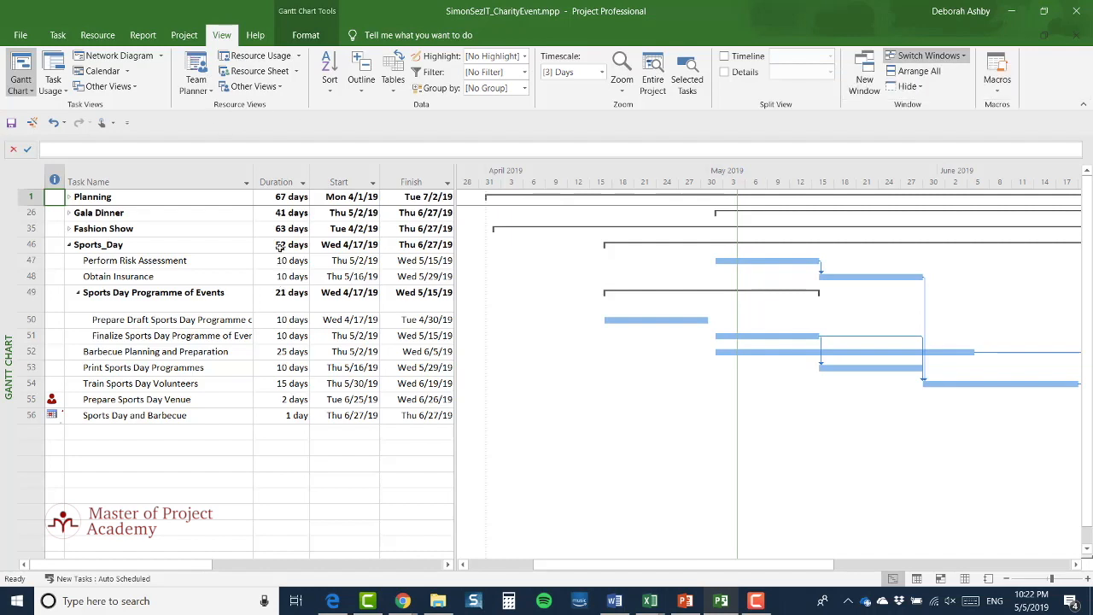
pyautogui.click(258, 57)
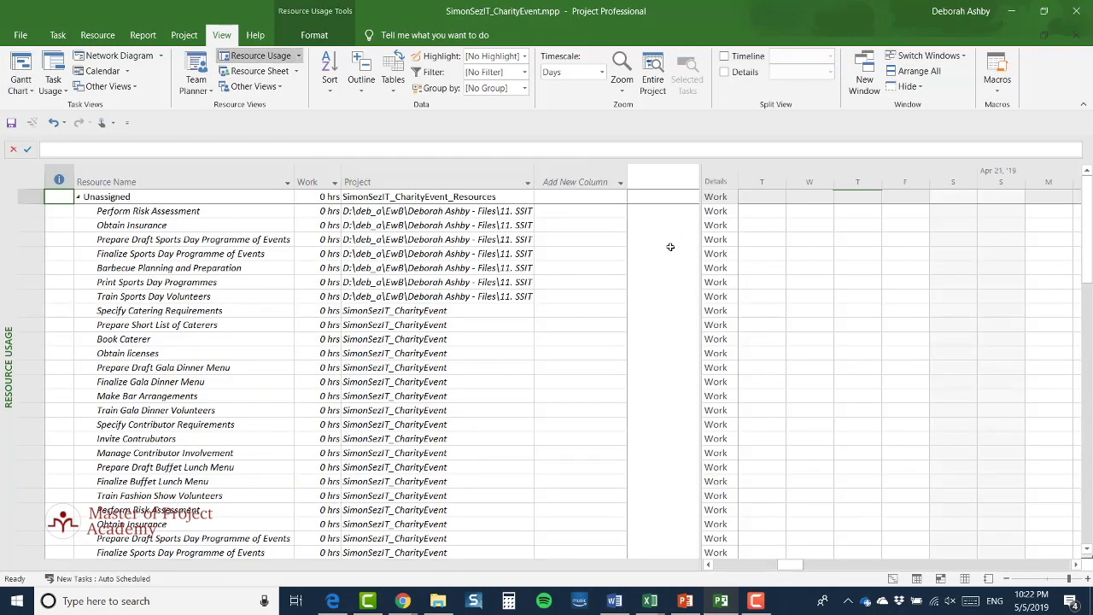
# - Widen the Project column and the usage table to show the full file paths, and look through the assignments
pyautogui.moveTo(700, 204); pyautogui.dragTo(629, 202)
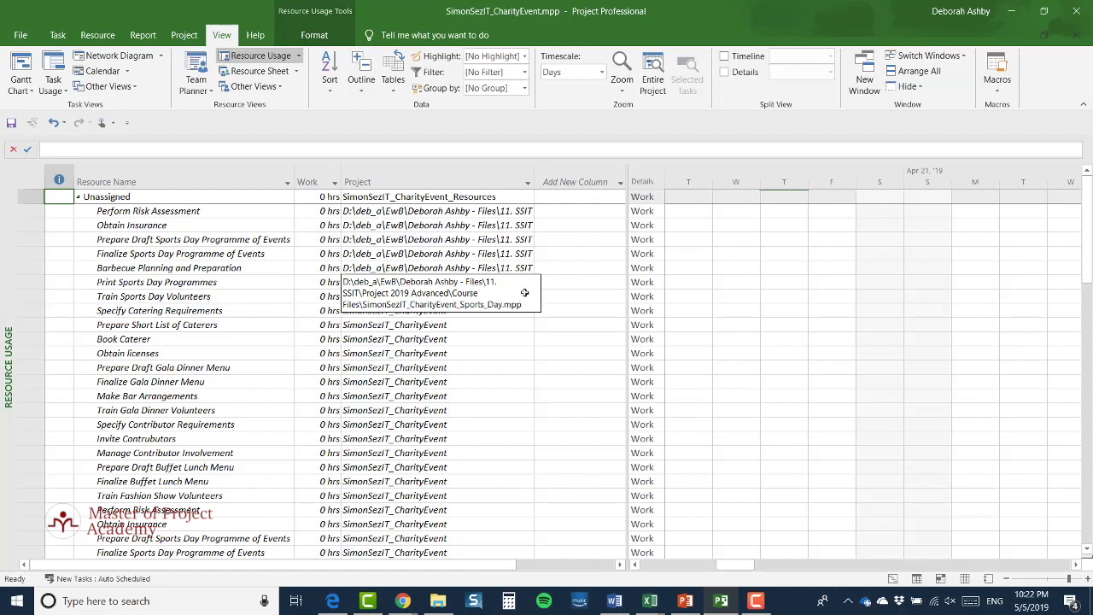
pyautogui.moveTo(535, 177); pyautogui.dragTo(686, 180)
pyautogui.moveTo(629, 225); pyautogui.dragTo(827, 225)
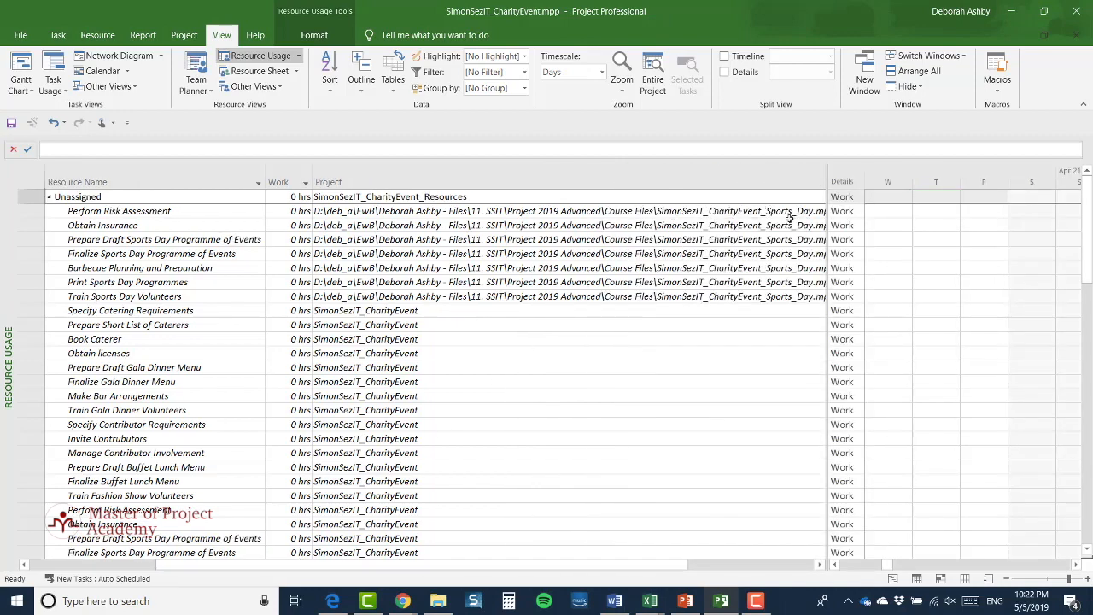
pyautogui.scroll(-7, 474, 418)
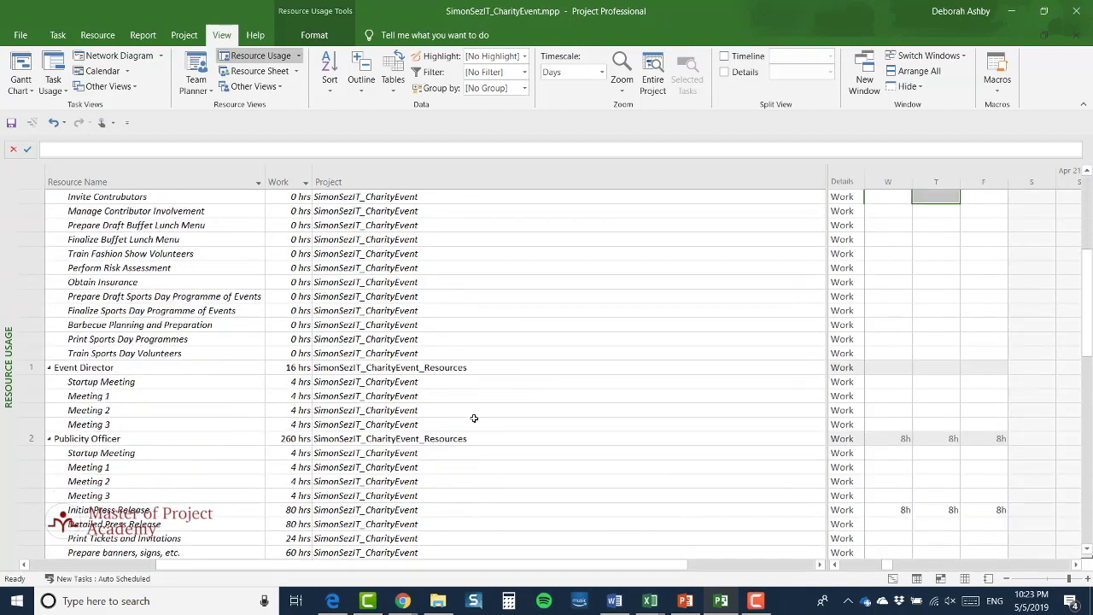
pyautogui.scroll(7, 475, 416)
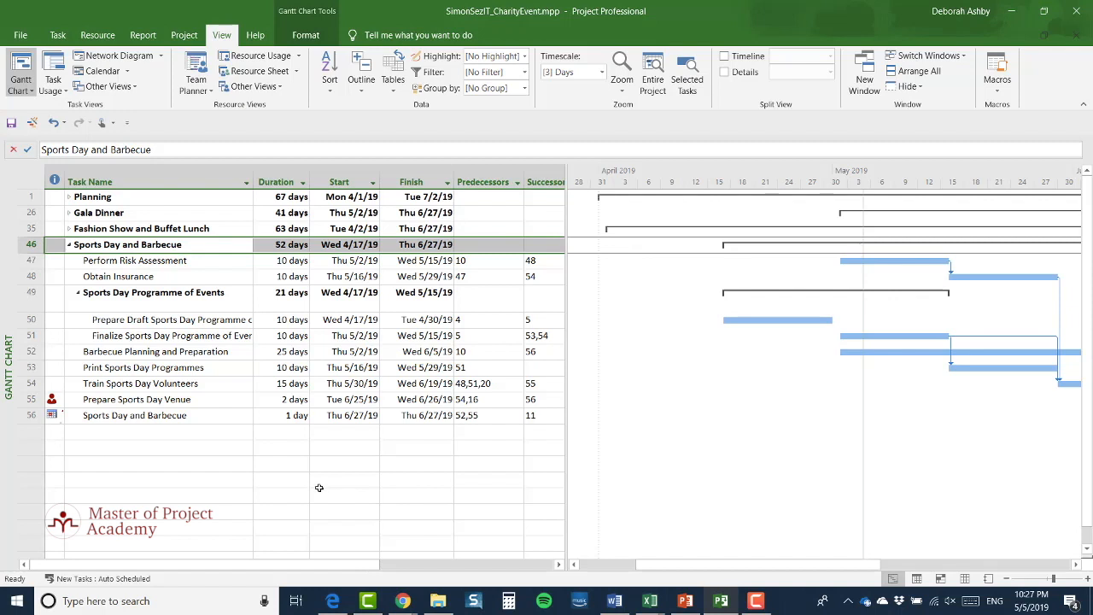
# - Expand the Planning summary task and look through the charity event project's task list
pyautogui.click(70, 197)
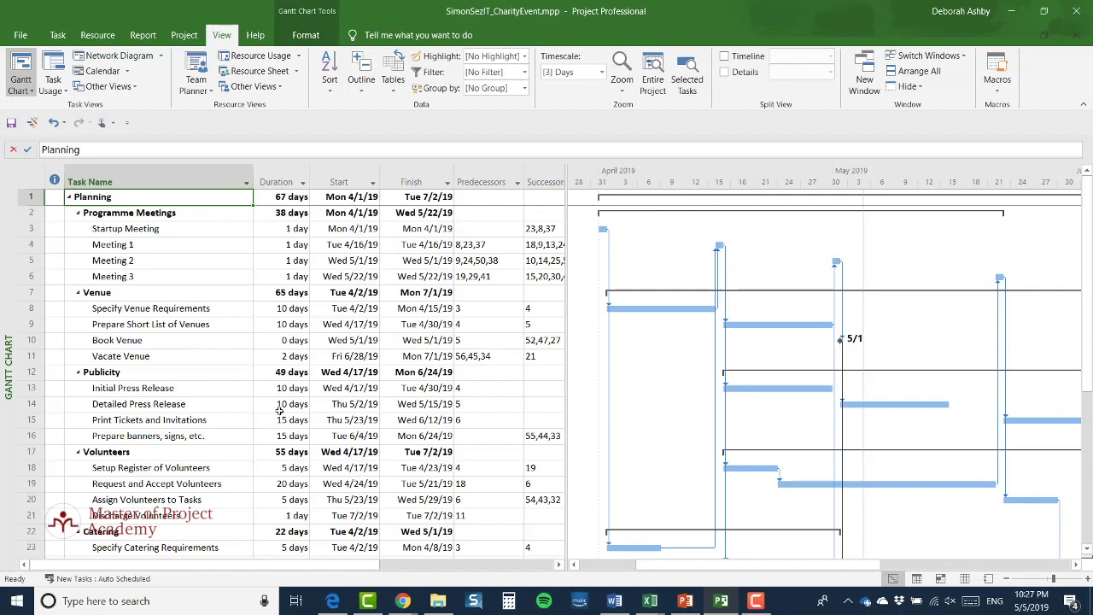
pyautogui.scroll(-6, 279, 412)
pyautogui.scroll(-6, 278, 410)
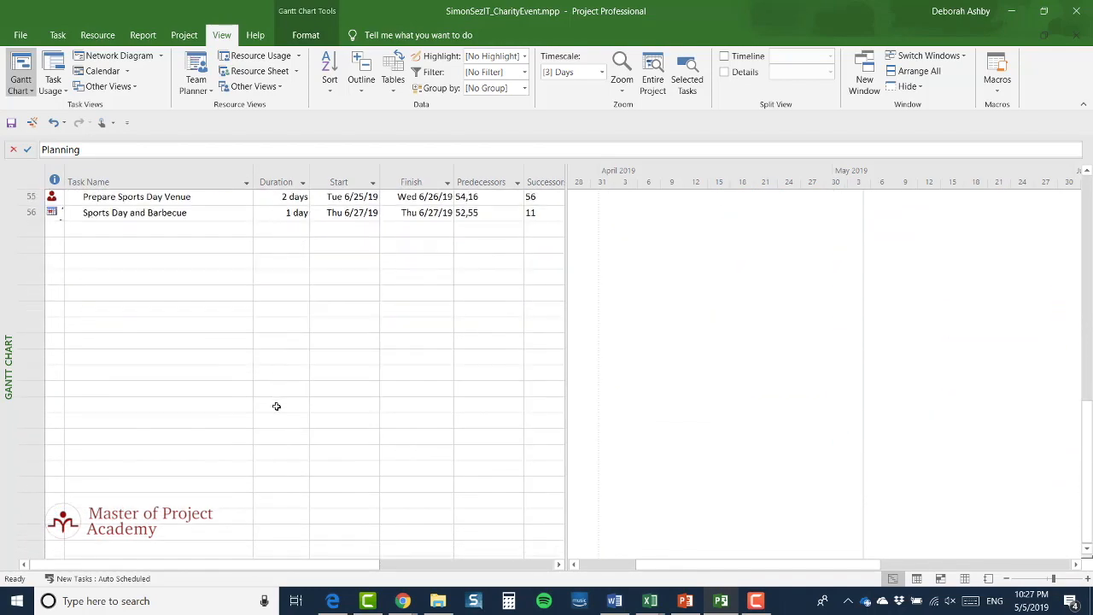
pyautogui.scroll(5, 269, 404)
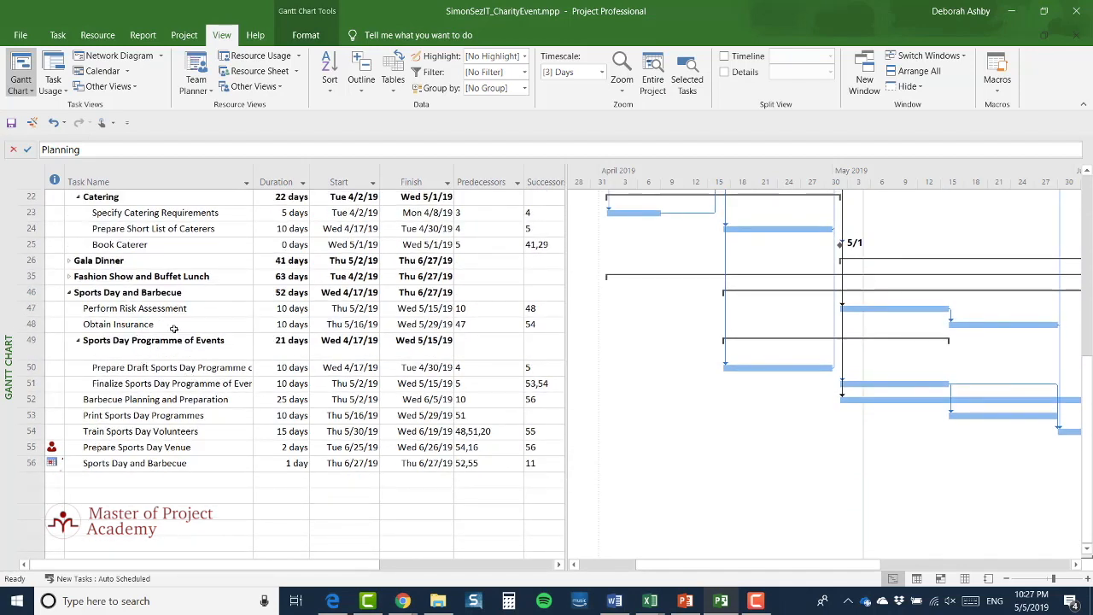
# - Insert SimonSezIT_CharityEvent_Sports_Day.mpp from the Course Files folder as a linked subproject in row 58, leaving a blank row beneath the last task
pyautogui.click(229, 385)
pyautogui.click(30, 496)
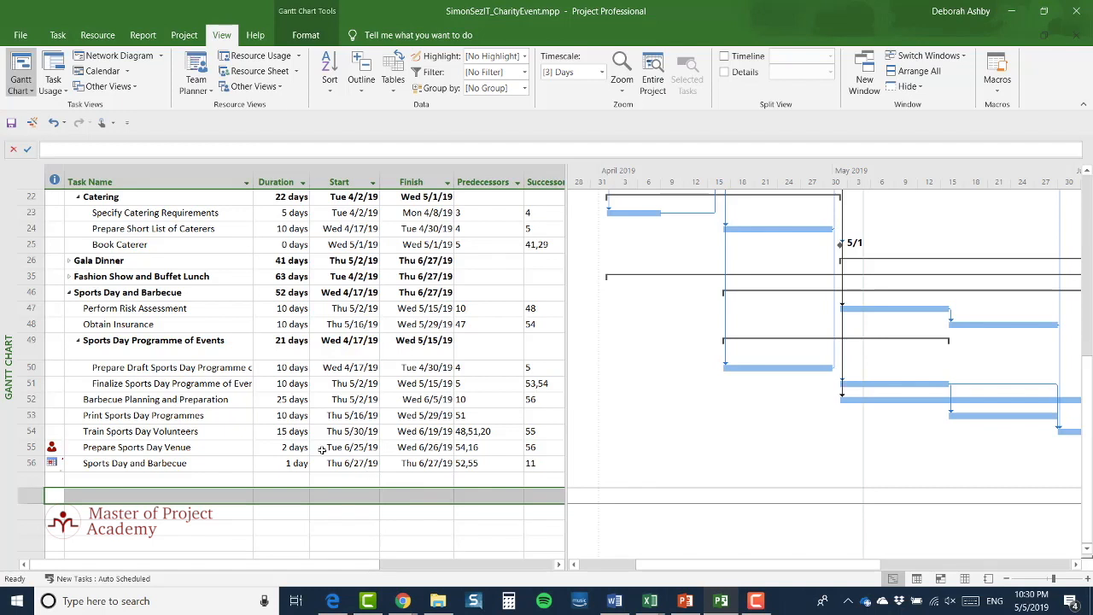
pyautogui.click(183, 36)
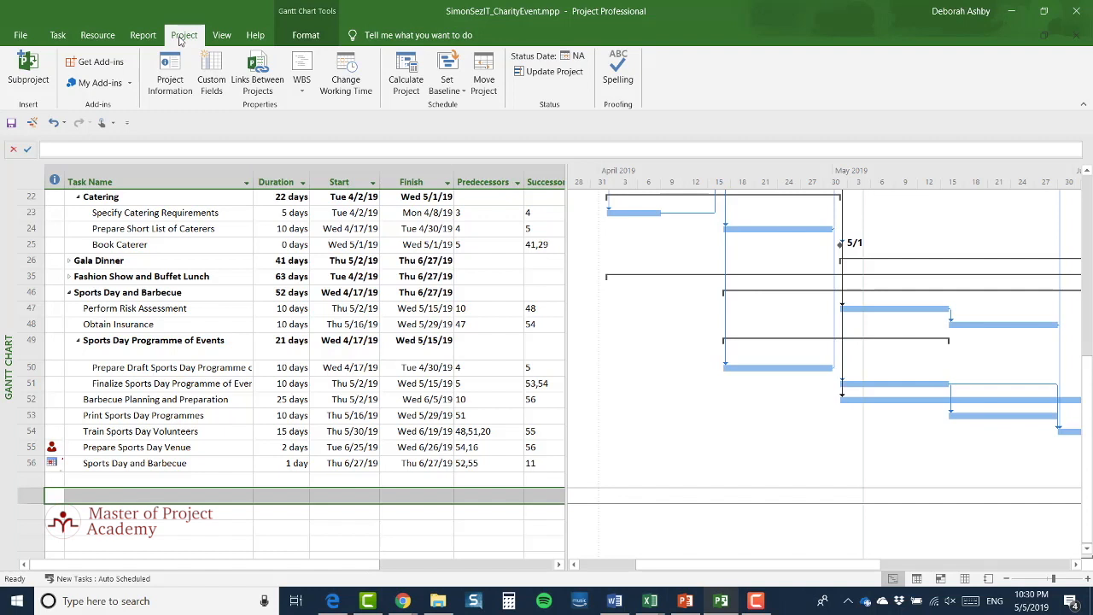
pyautogui.click(28, 73)
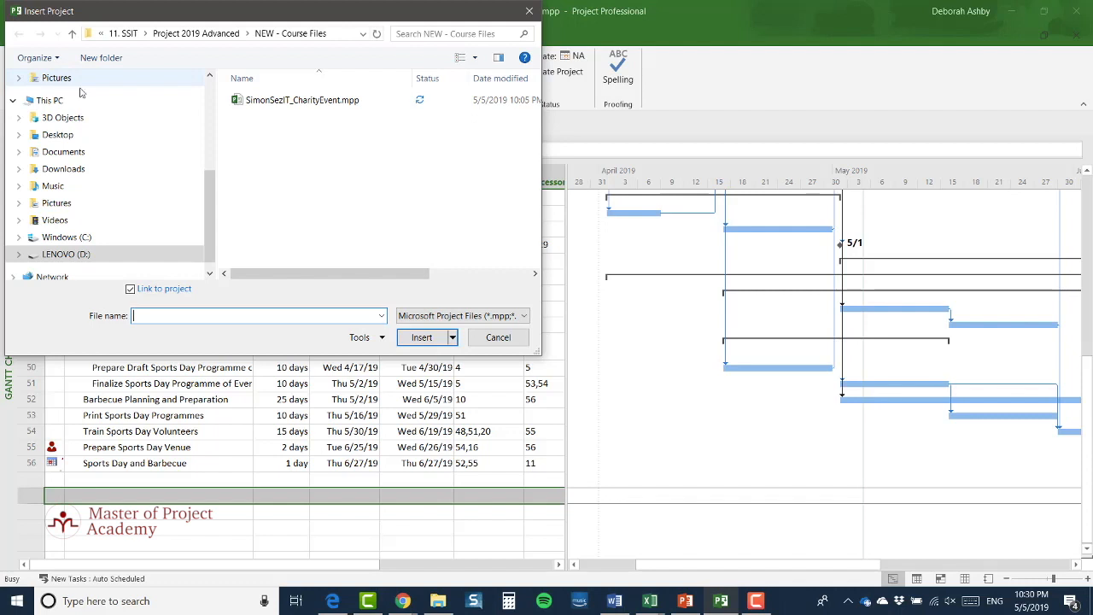
pyautogui.click(207, 34)
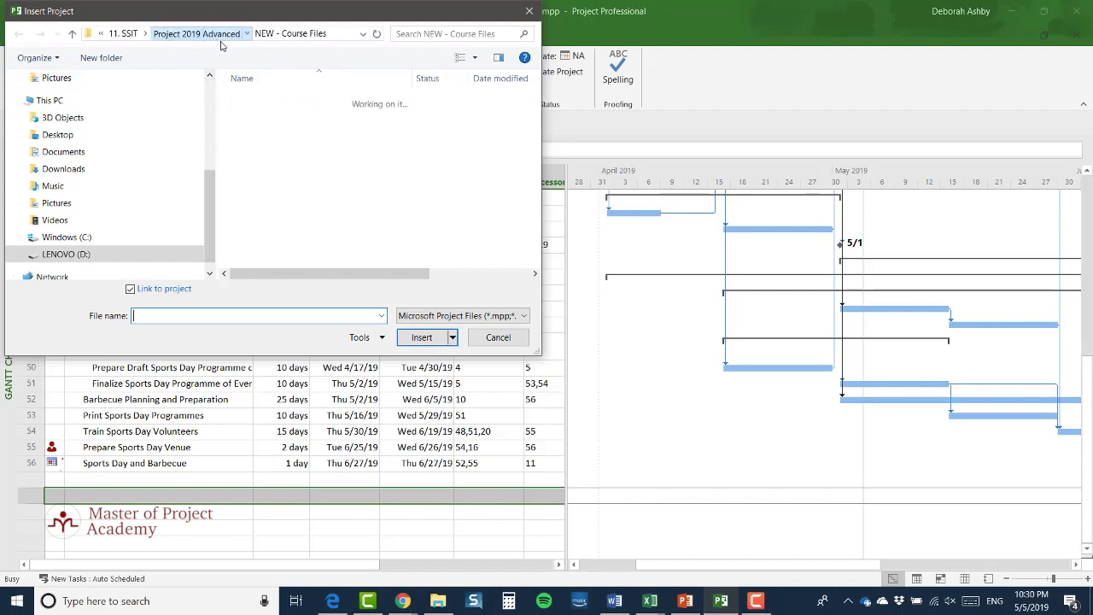
pyautogui.doubleClick(280, 105)
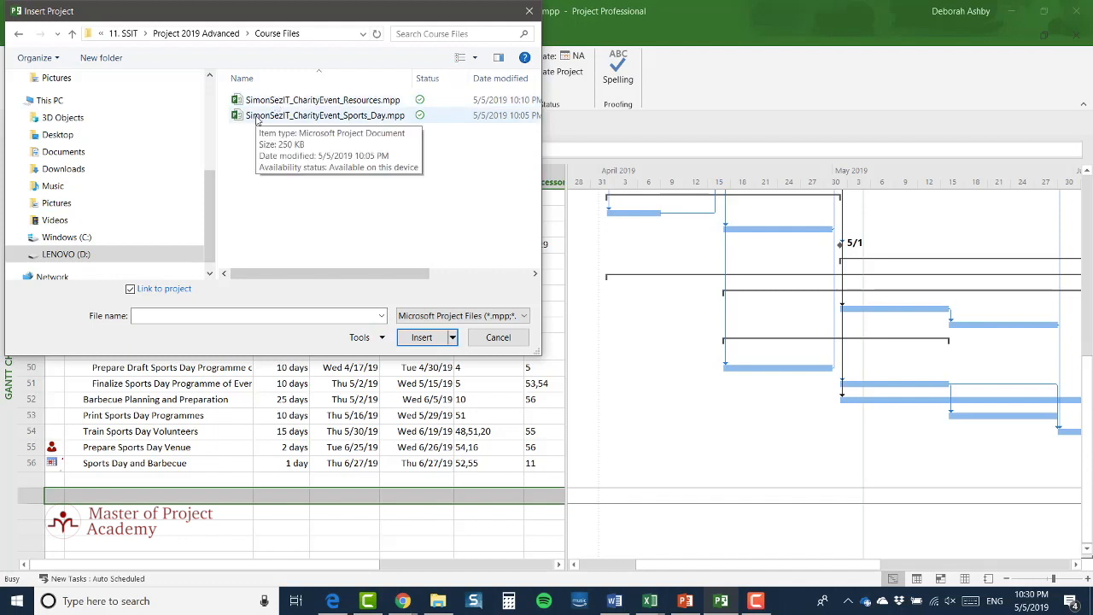
pyautogui.click(258, 120)
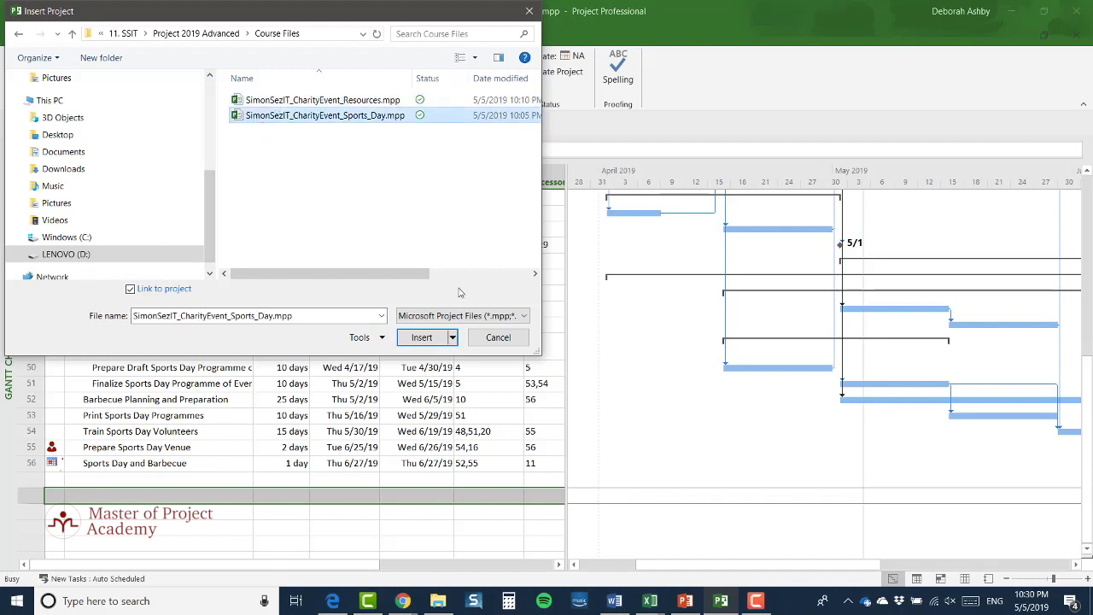
pyautogui.click(421, 338)
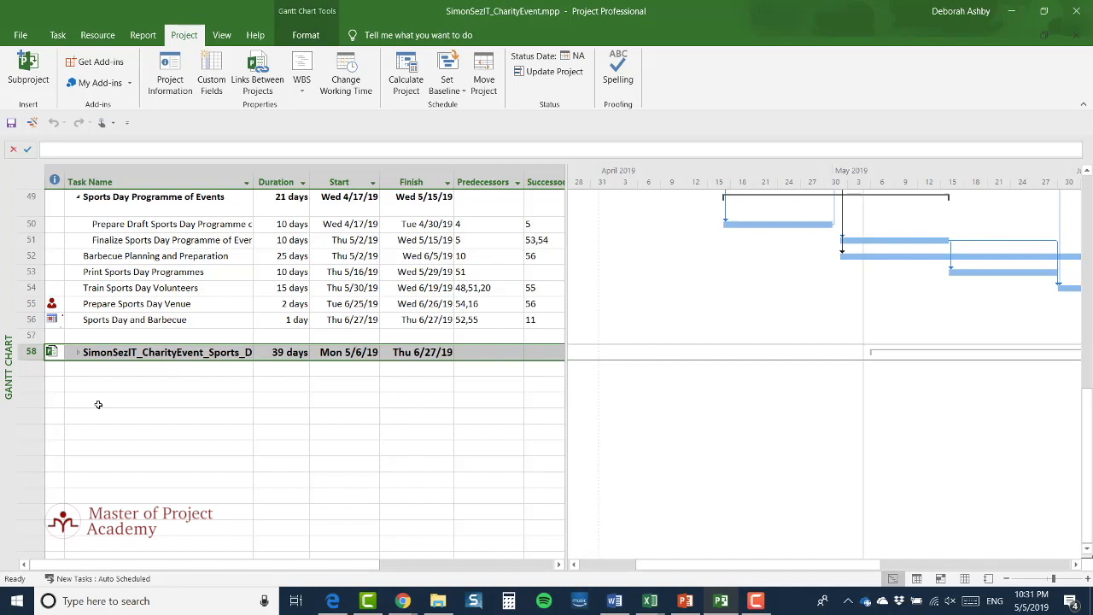
# - Outdent the inserted Sports Day subproject by one level and expand it to show its tasks
pyautogui.scroll(2, 99, 404)
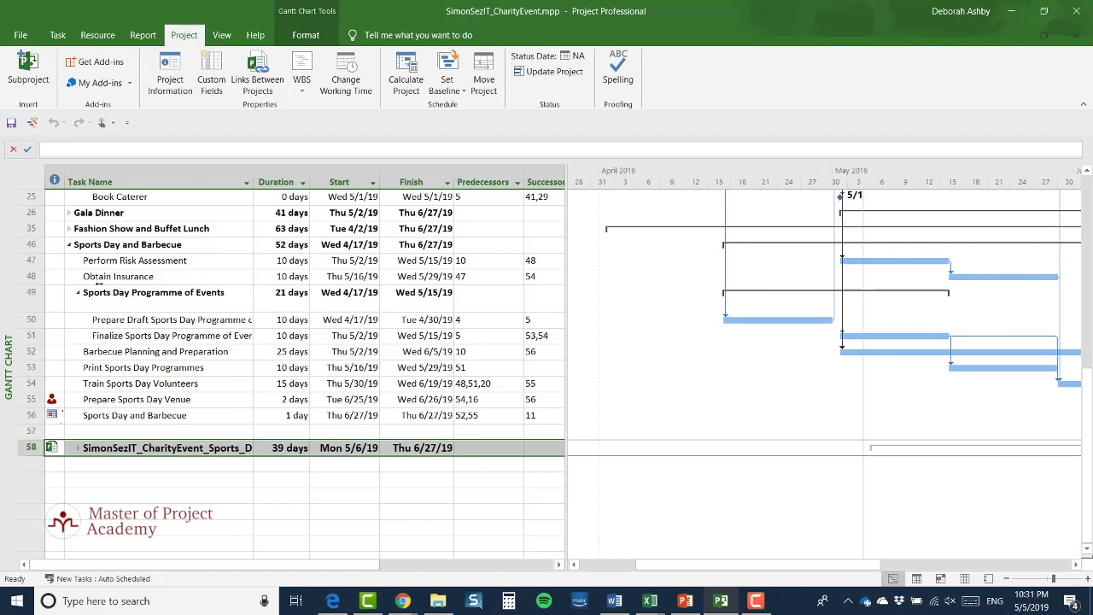
pyautogui.click(57, 35)
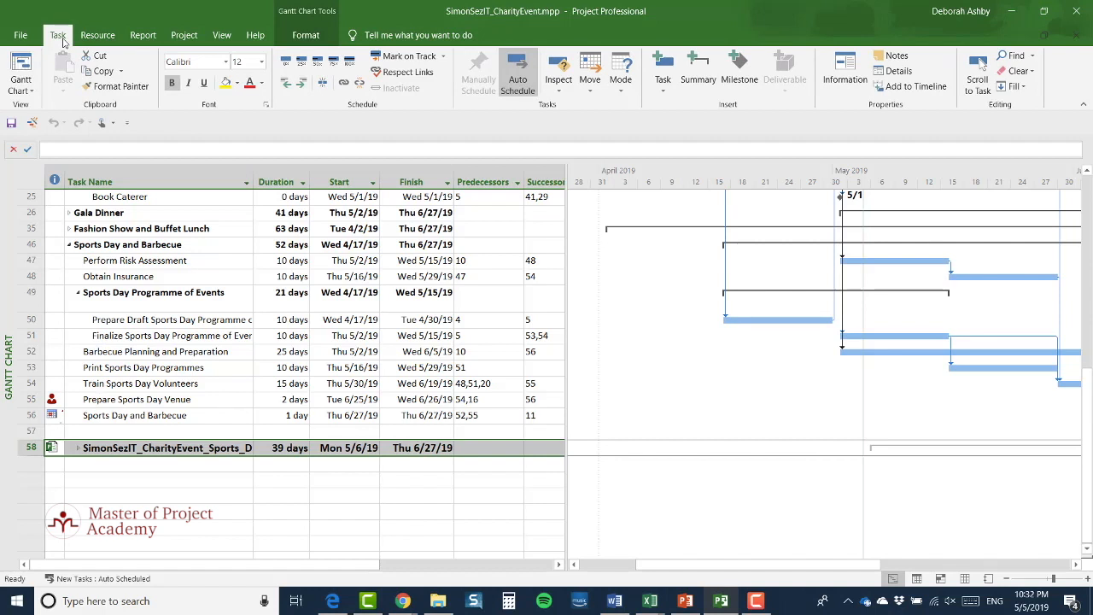
pyautogui.click(288, 88)
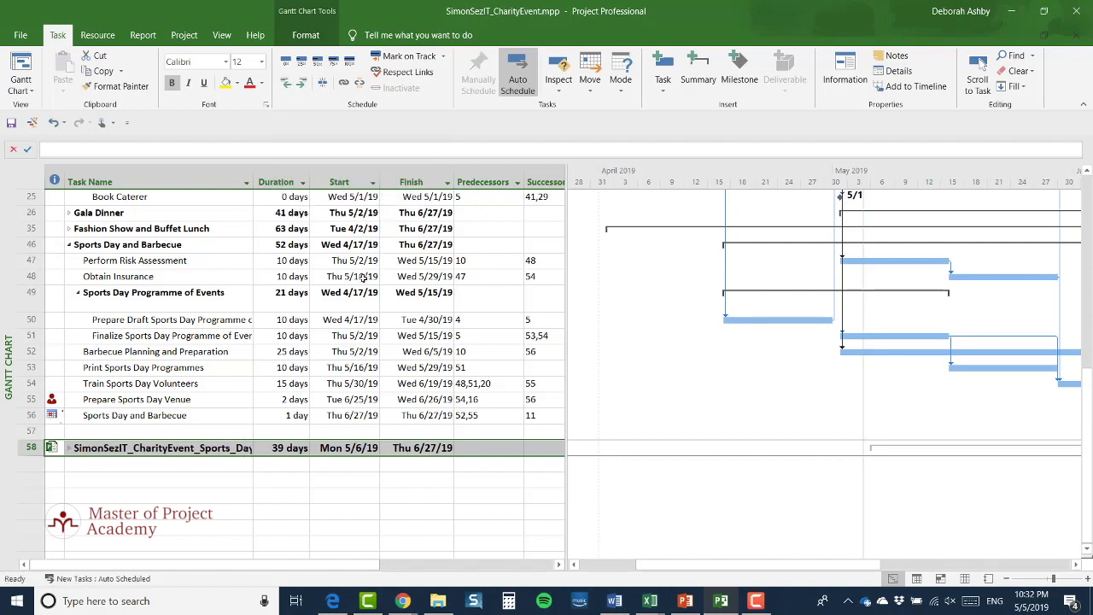
pyautogui.click(69, 448)
pyautogui.scroll(-3, 393, 393)
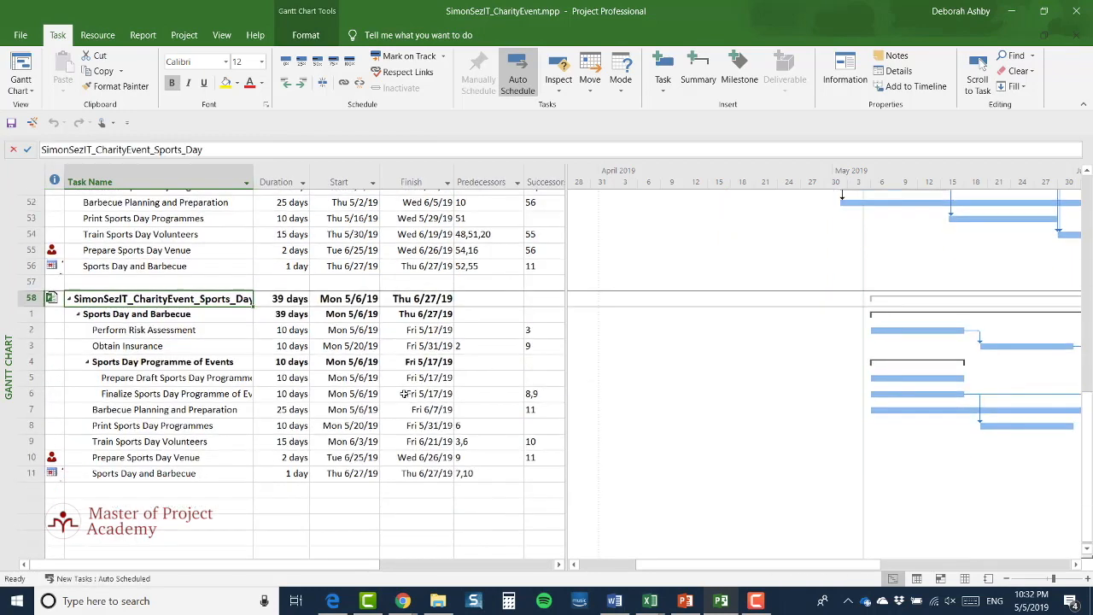
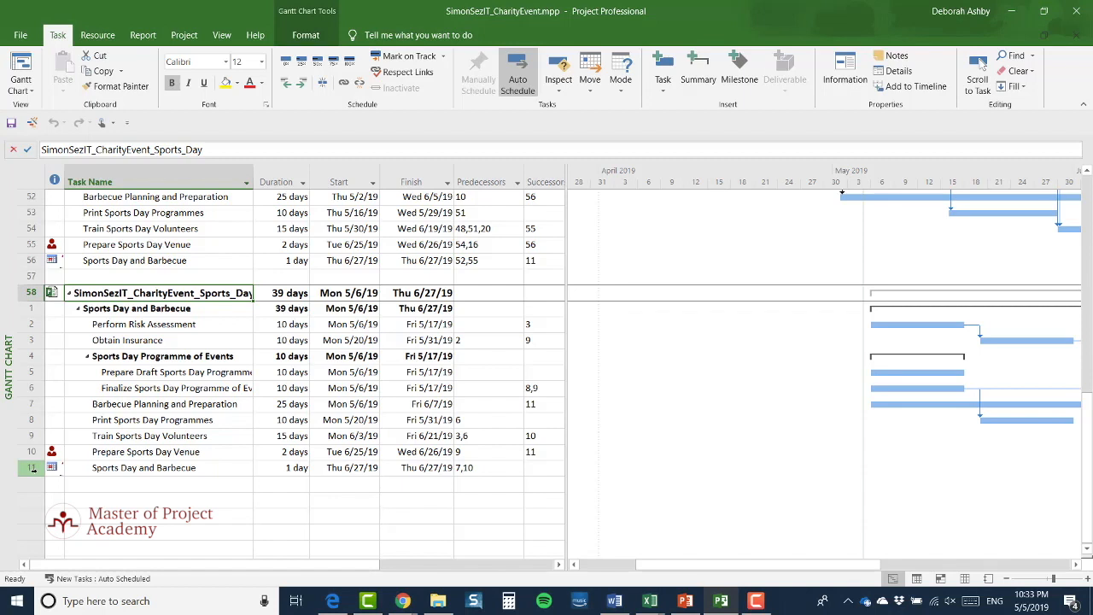
# - Outdent subproject tasks 2 to 11 by one level and delete the subproject's redundant Sports Day and Barbecue task in row 1
pyautogui.click(30, 325)
pyautogui.moveTo(30, 325); pyautogui.dragTo(30, 468)
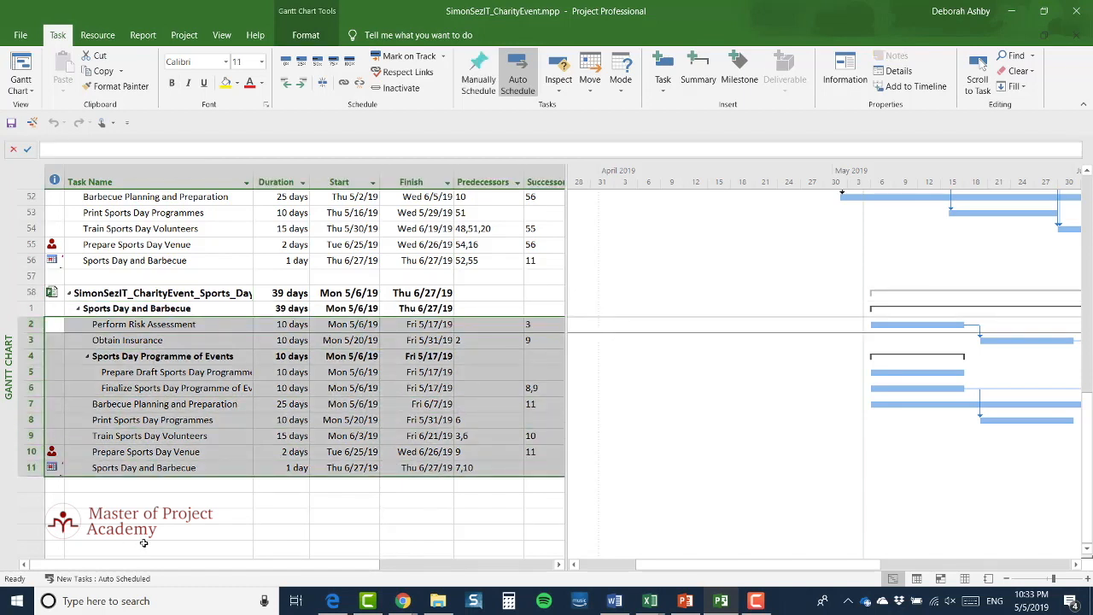
pyautogui.click(289, 88)
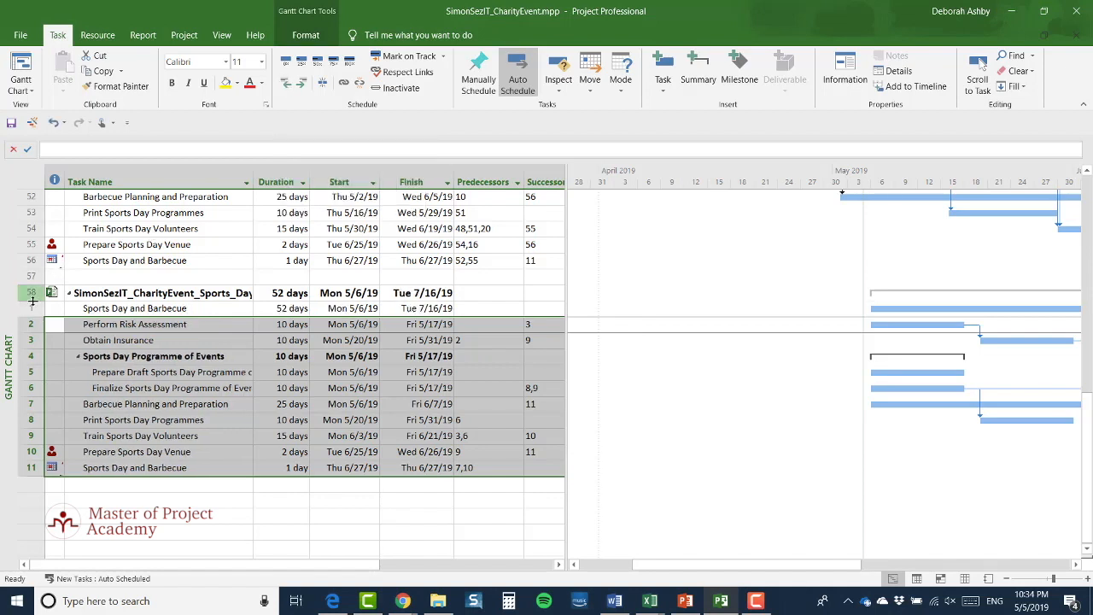
pyautogui.click(28, 308)
pyautogui.rightClick(28, 309)
pyautogui.click(76, 139)
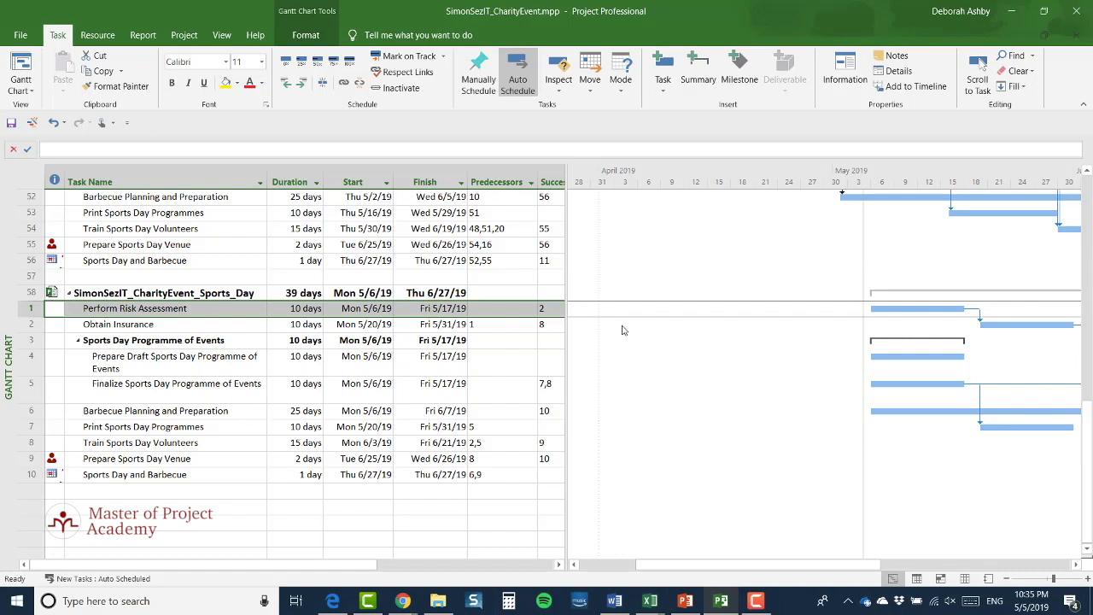
# - Widen the table area to show the full Successors column and compare the original Sports Day tasks' links with those in the subproject
pyautogui.moveTo(566, 181); pyautogui.dragTo(657, 182)
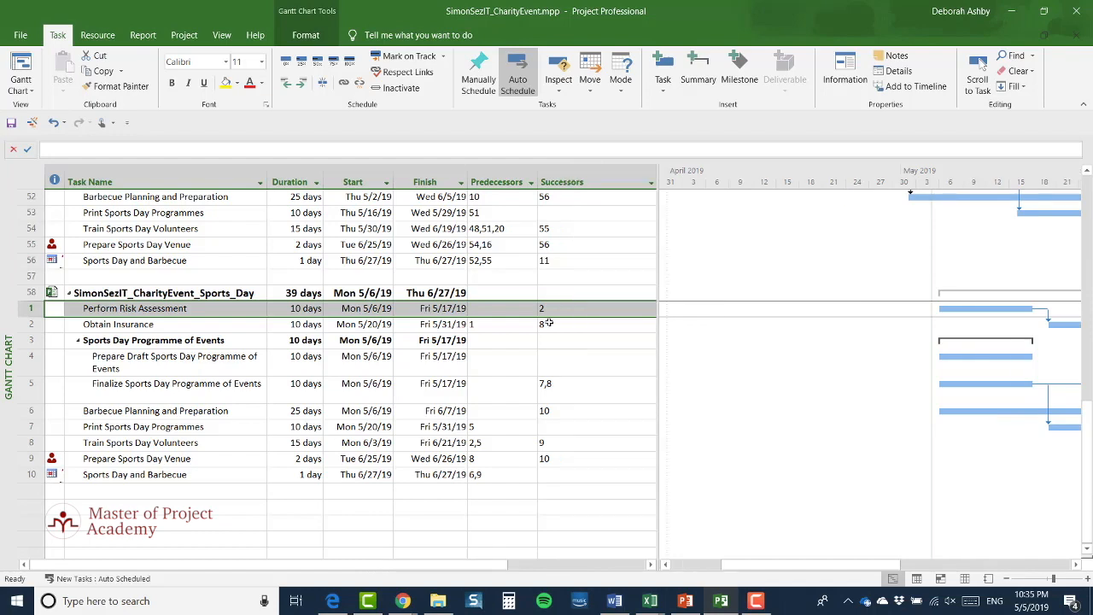
pyautogui.scroll(3, 483, 343)
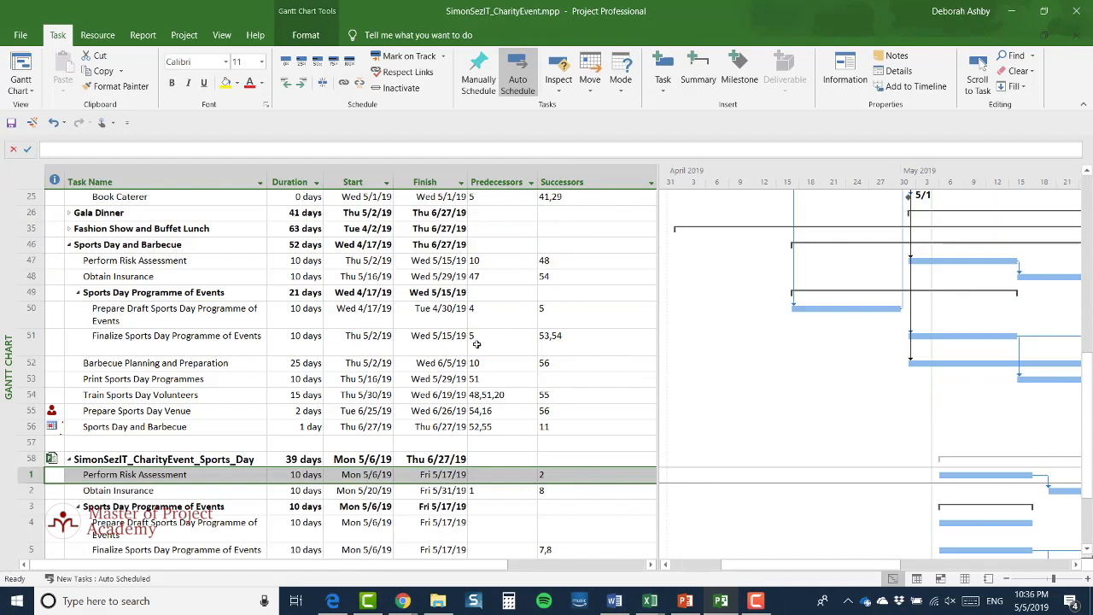
pyautogui.scroll(2, 477, 344)
pyautogui.scroll(-1, 477, 344)
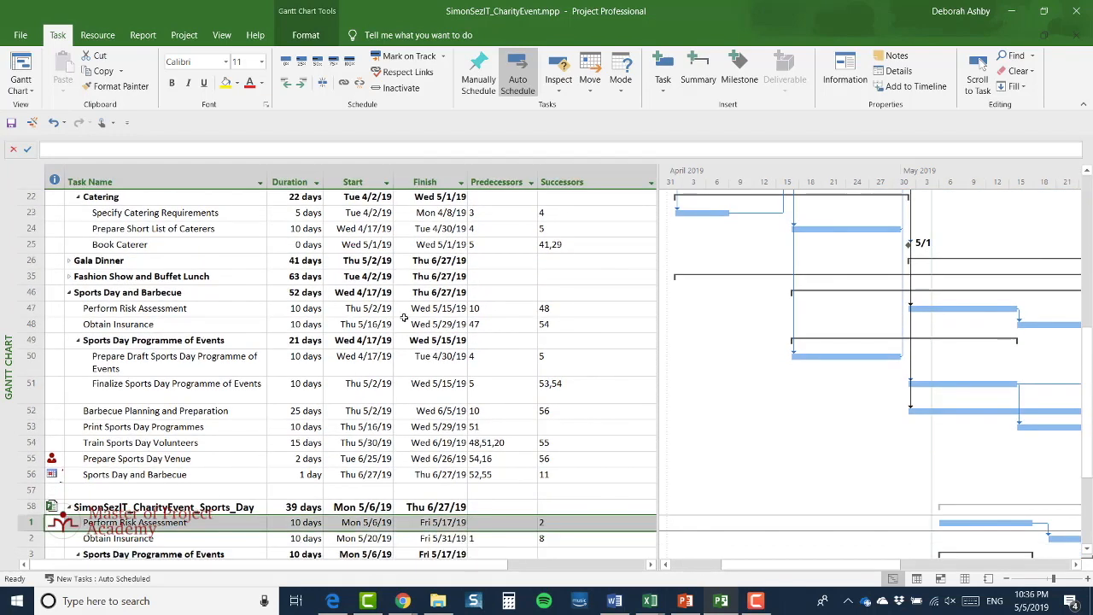
pyautogui.click(571, 459)
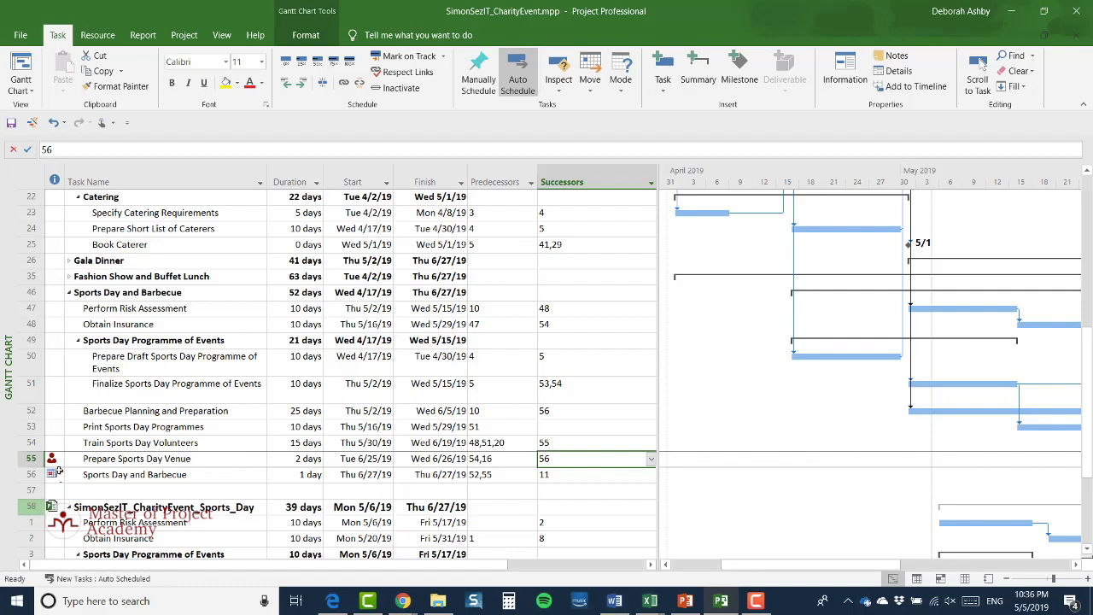
pyautogui.click(30, 506)
pyautogui.scroll(-1, 30, 507)
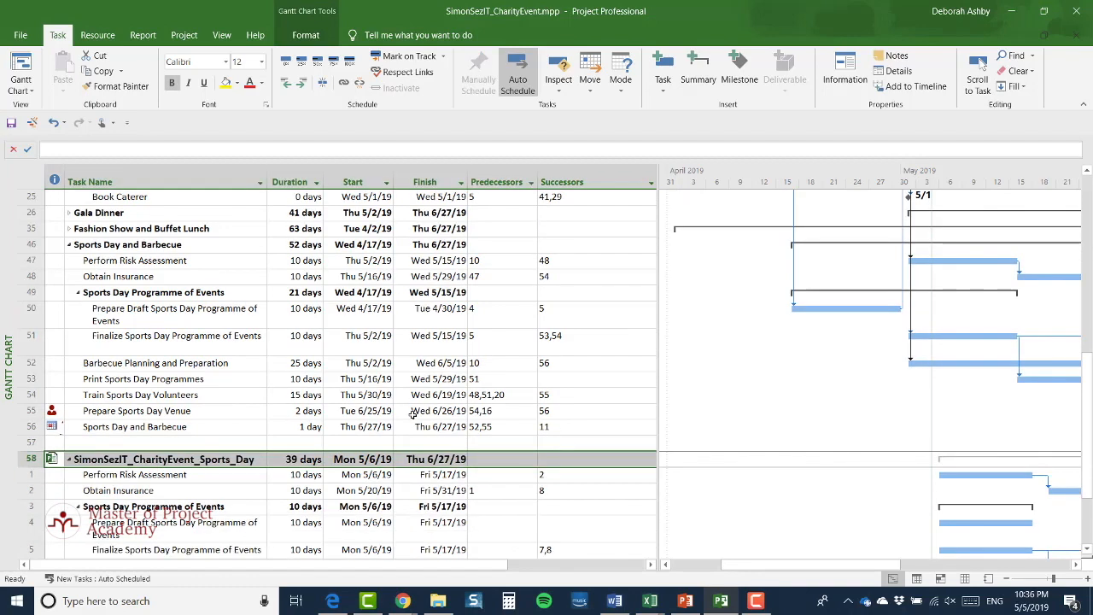
pyautogui.scroll(-2, 413, 414)
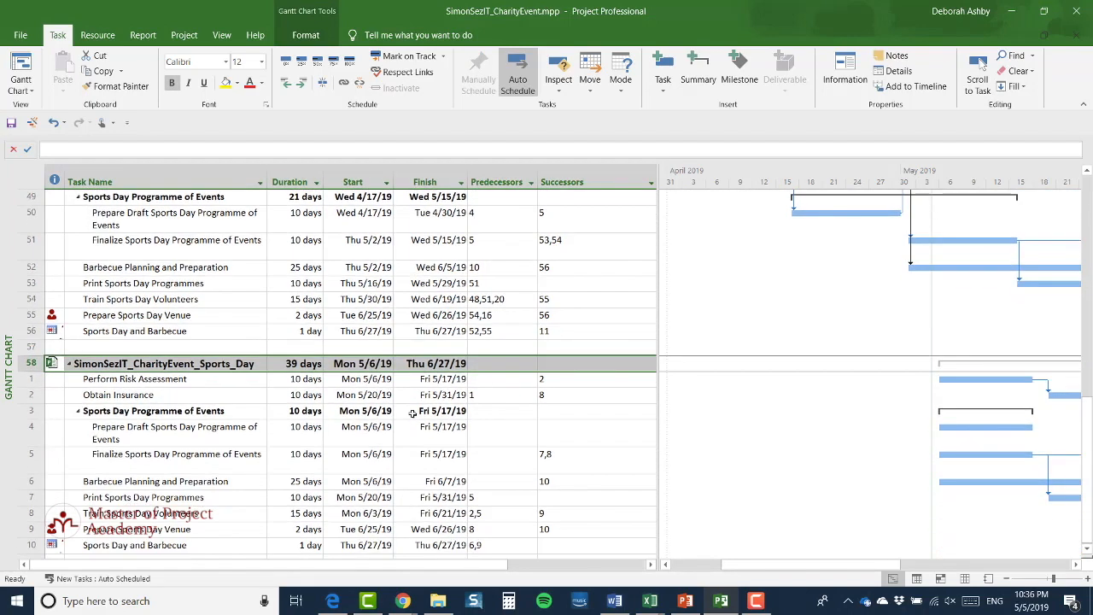
pyautogui.scroll(-1, 413, 414)
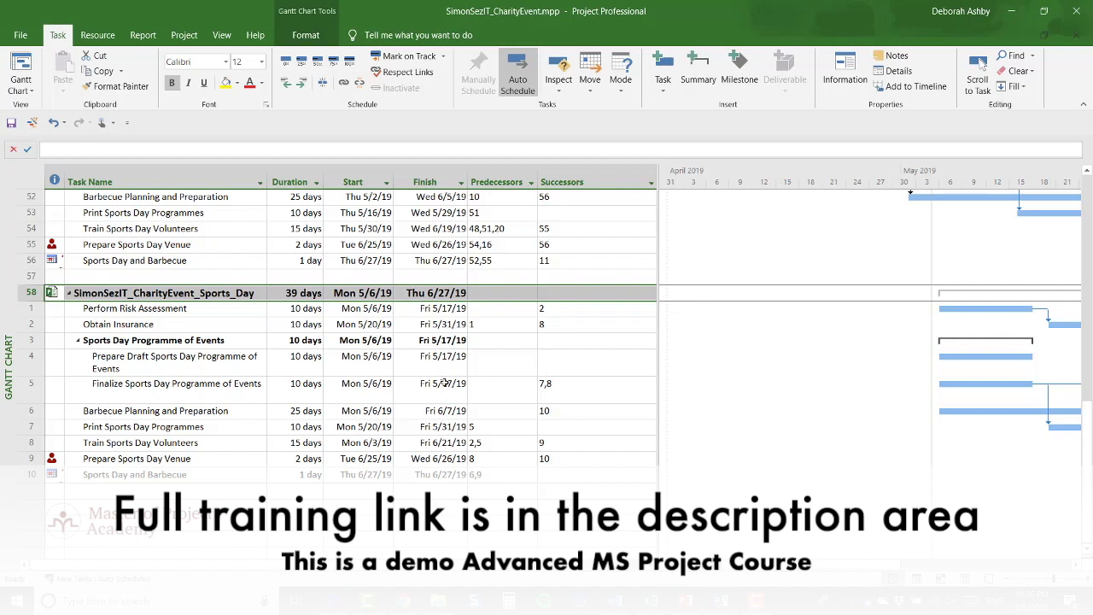
# - Compare the Obtain Insurance task in both task lists and trace the original Perform Risk Assessment task's predecessor to Book Venue under Planning
pyautogui.click(29, 325)
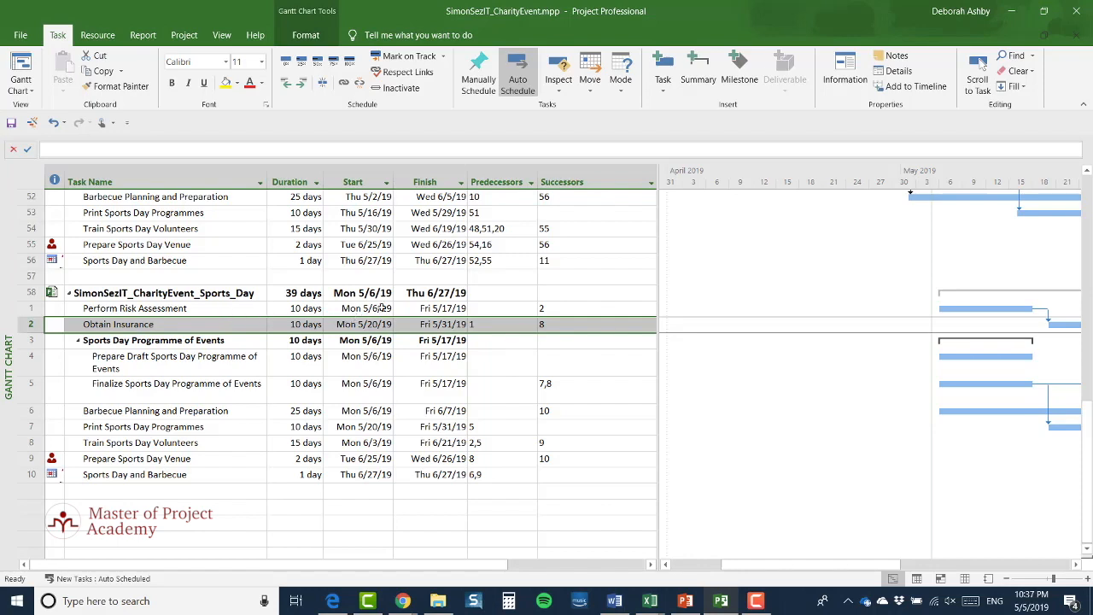
pyautogui.scroll(4, 388, 301)
pyautogui.scroll(1, 388, 301)
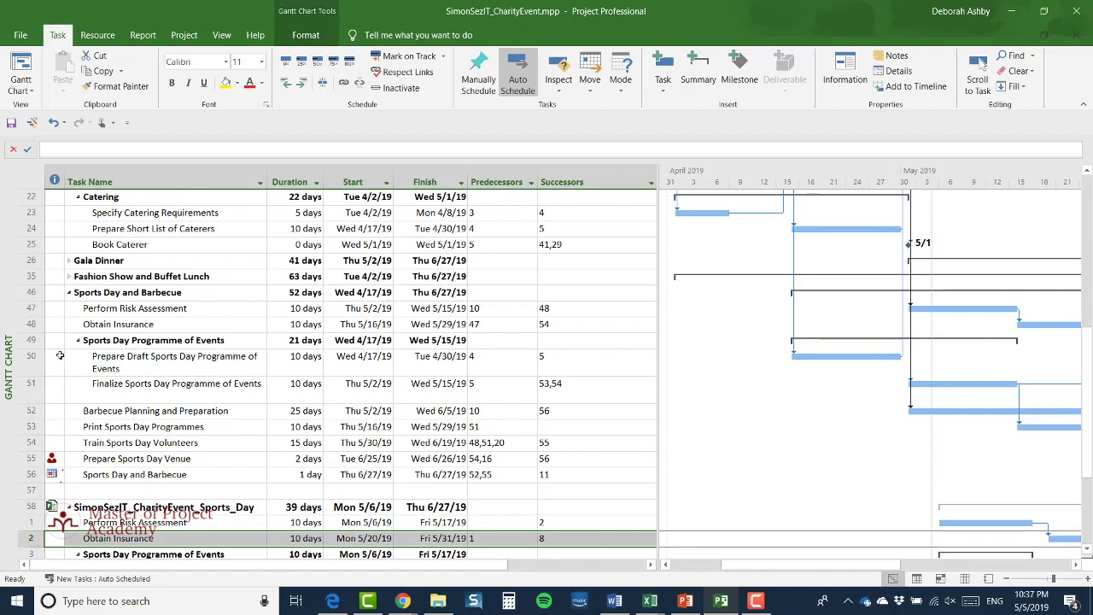
pyautogui.click(30, 324)
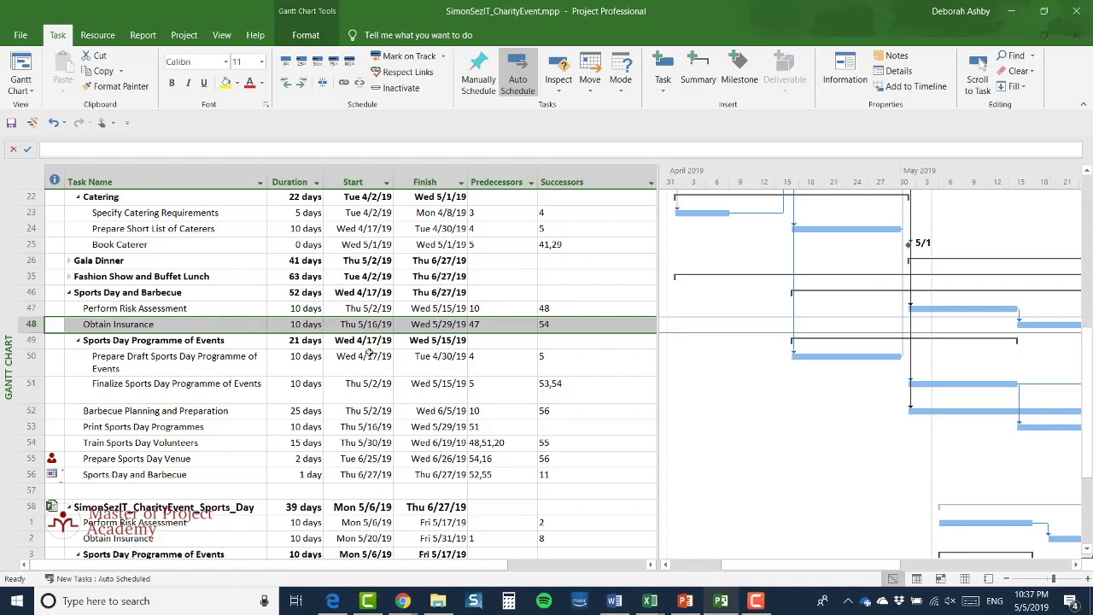
pyautogui.scroll(-1, 369, 394)
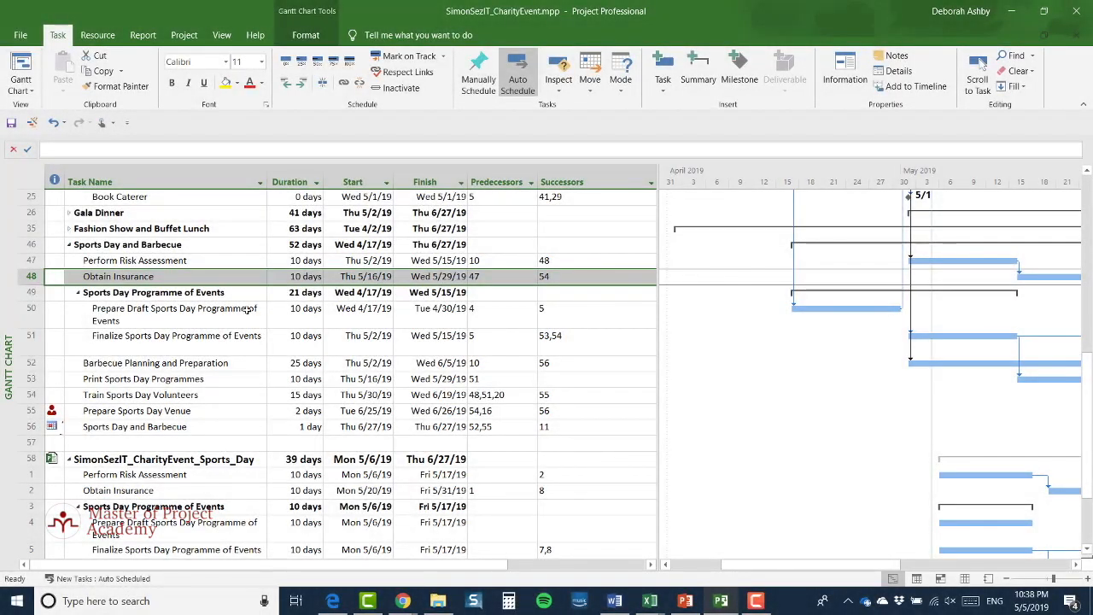
pyautogui.click(31, 244)
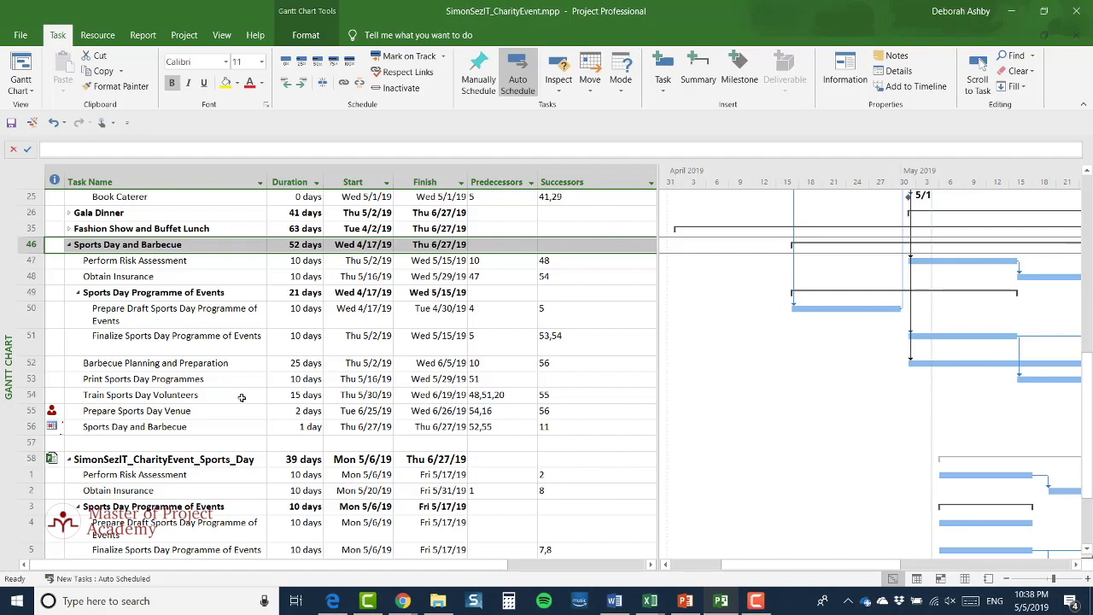
pyautogui.click(30, 260)
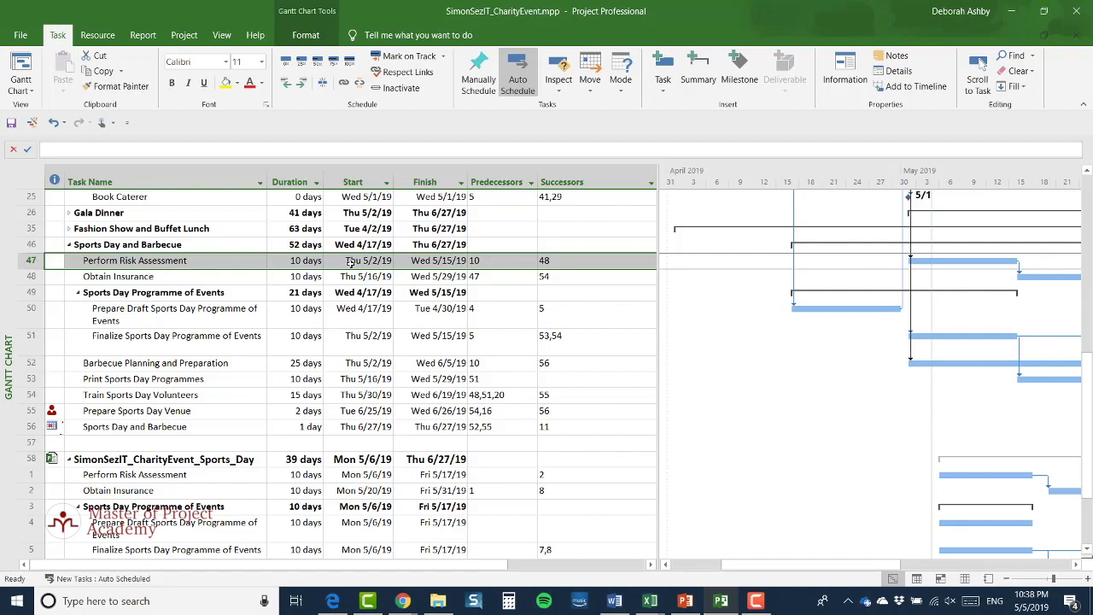
pyautogui.scroll(7, 335, 272)
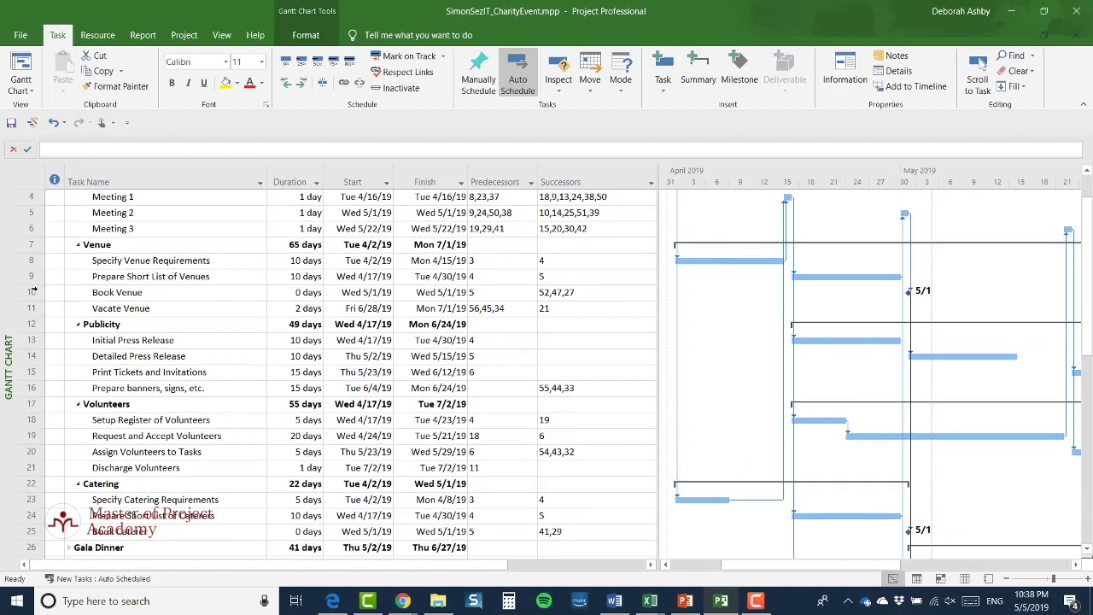
pyautogui.click(31, 293)
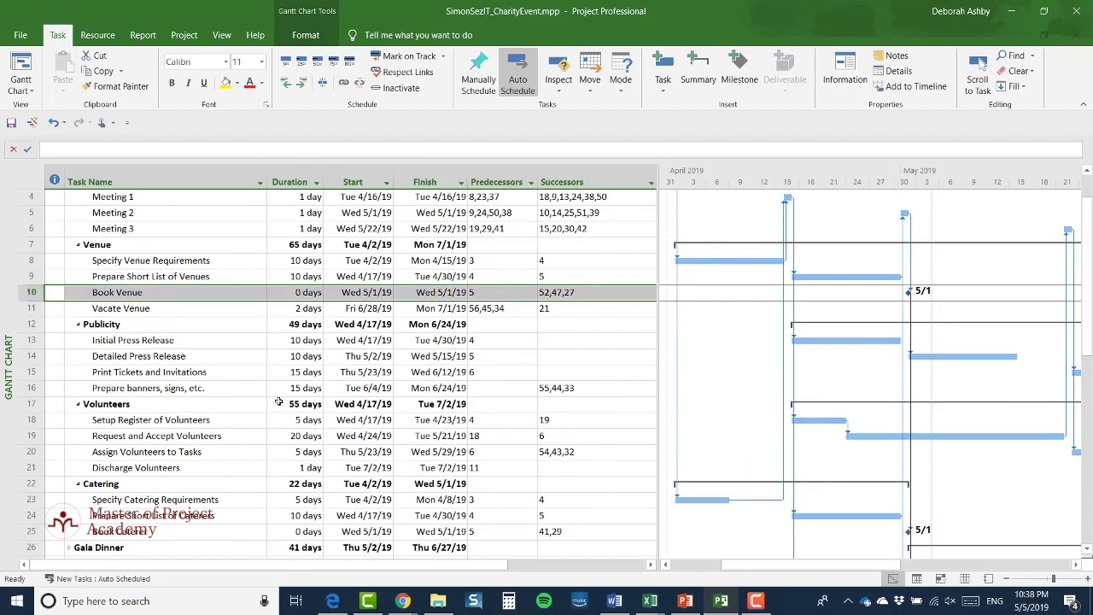
pyautogui.scroll(1, 279, 401)
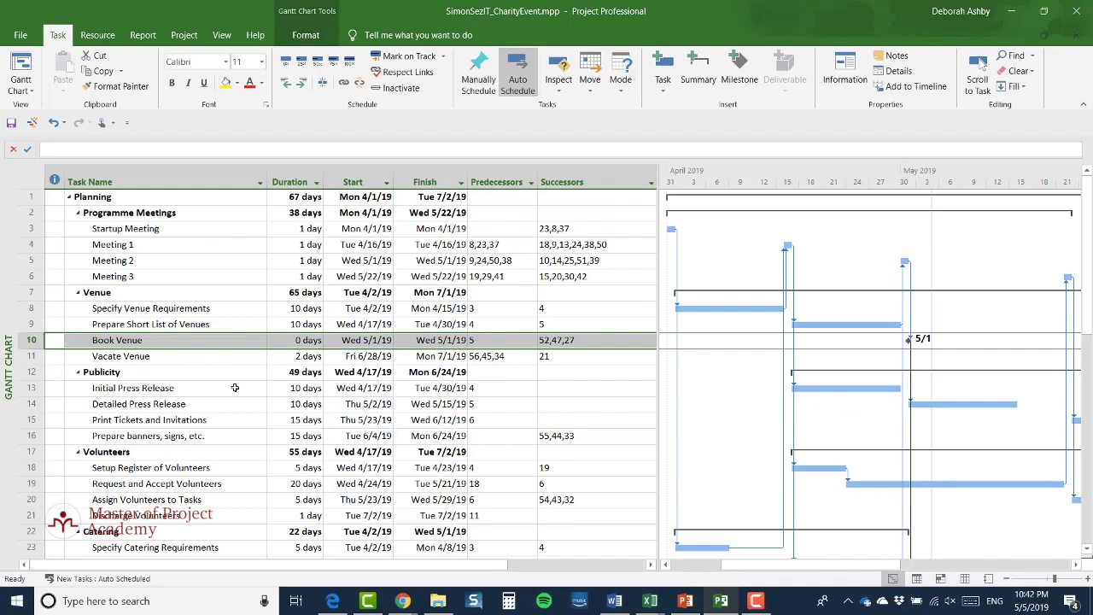
# - Link Book Venue under Planning as the predecessor of the subproject's Perform Risk Assessment task
pyautogui.scroll(-17, 232, 385)
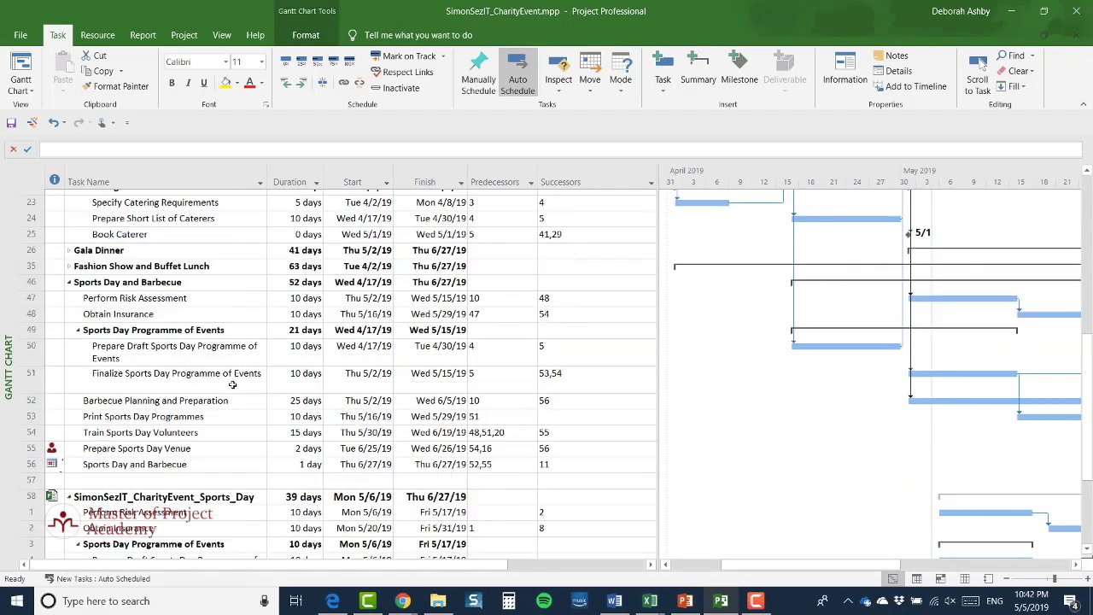
pyautogui.scroll(-1, 233, 385)
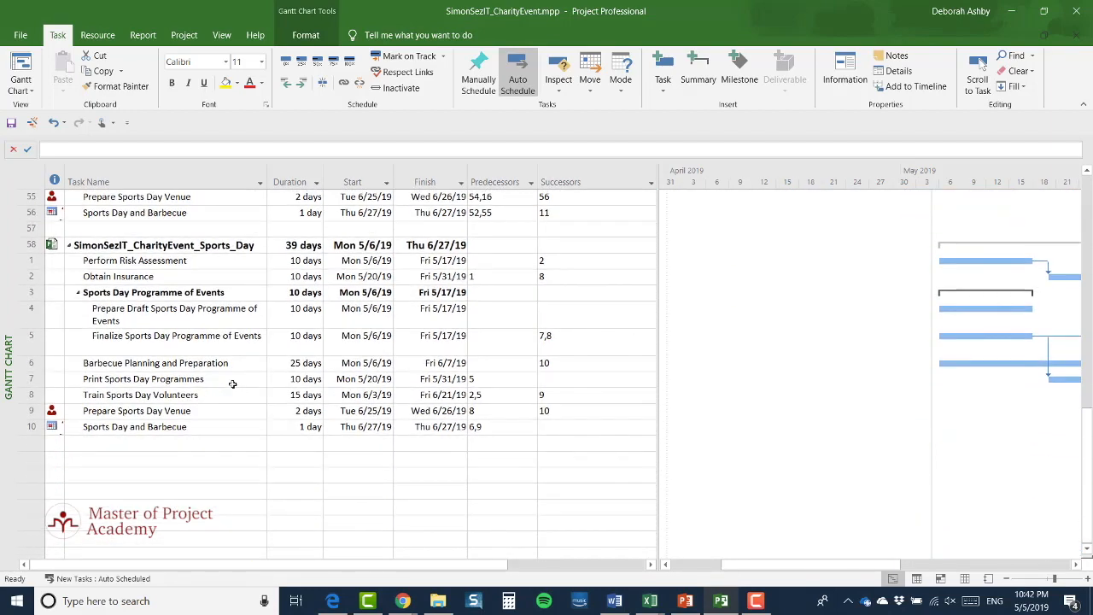
pyautogui.scroll(2, 233, 385)
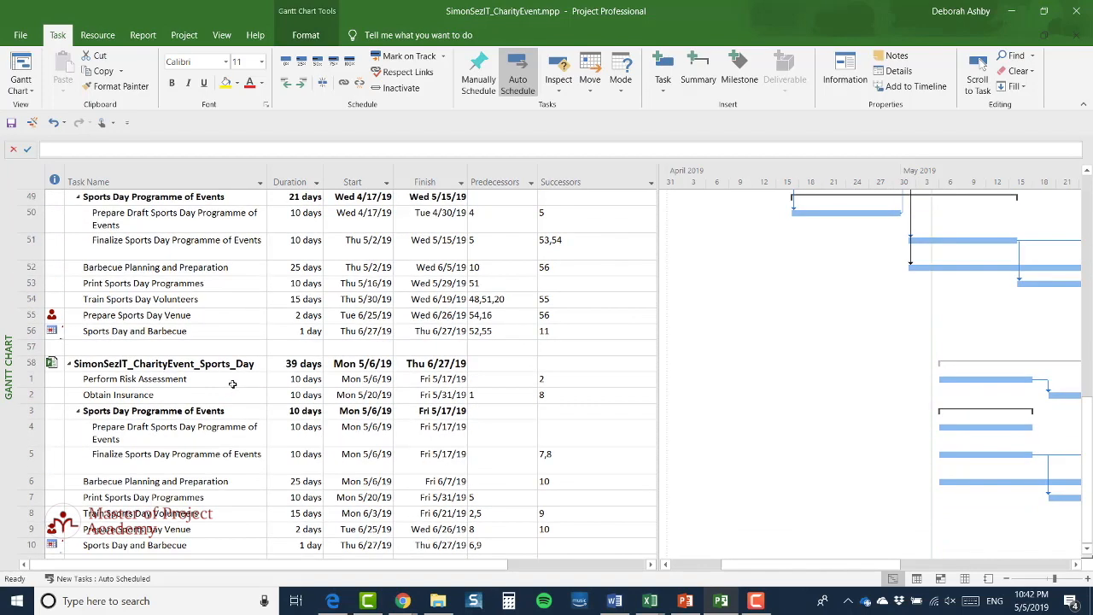
pyautogui.click(30, 382)
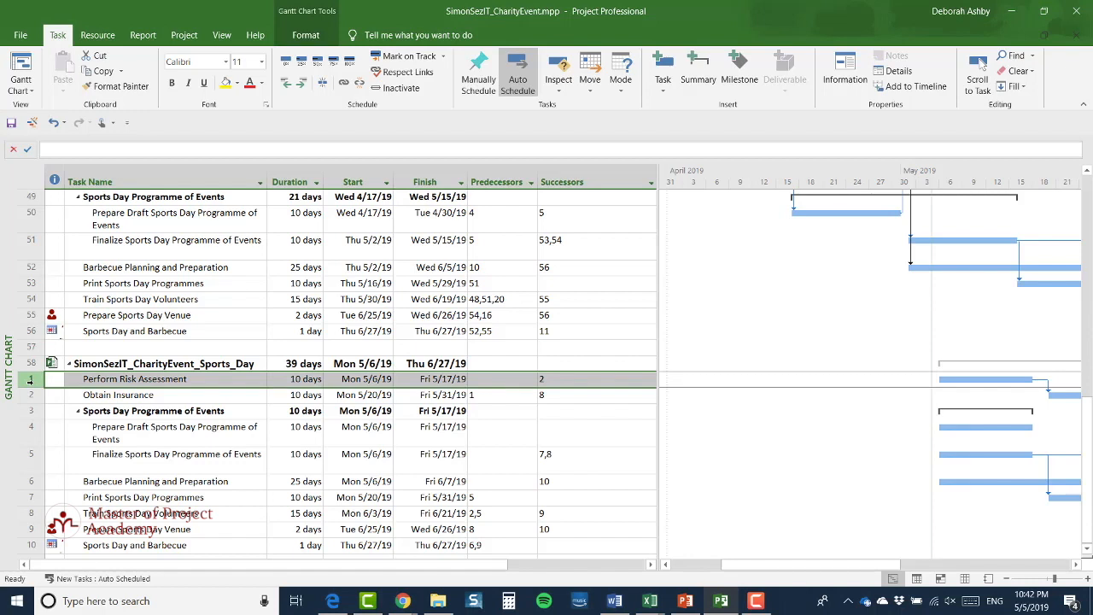
pyautogui.click(345, 84)
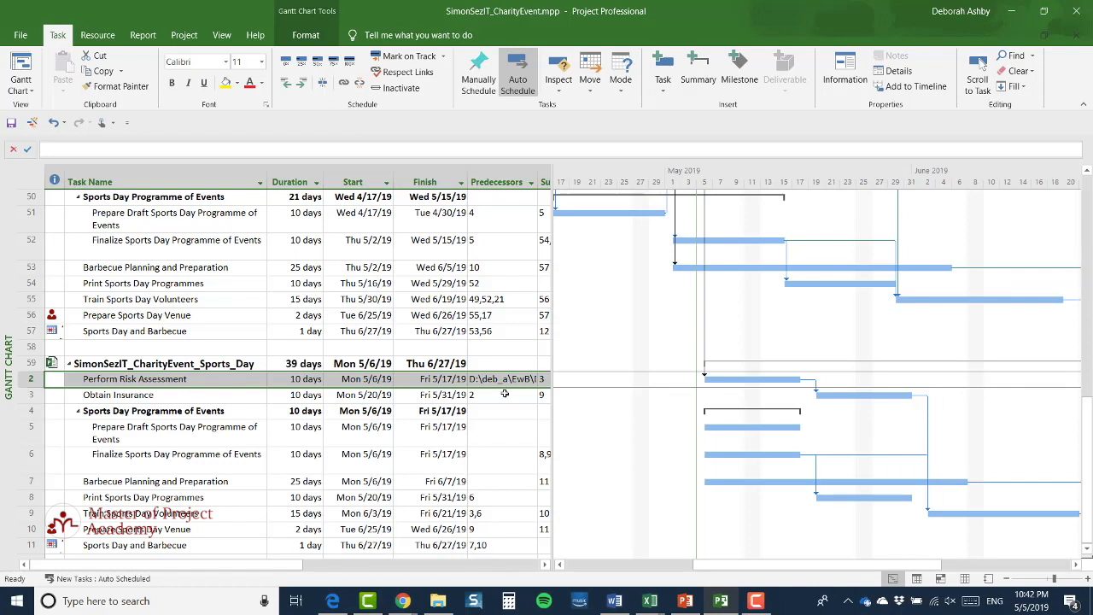
# - Widen the table and the Predecessors column to read Perform Risk Assessment's full external link path, and narrow the column again
pyautogui.click(468, 298)
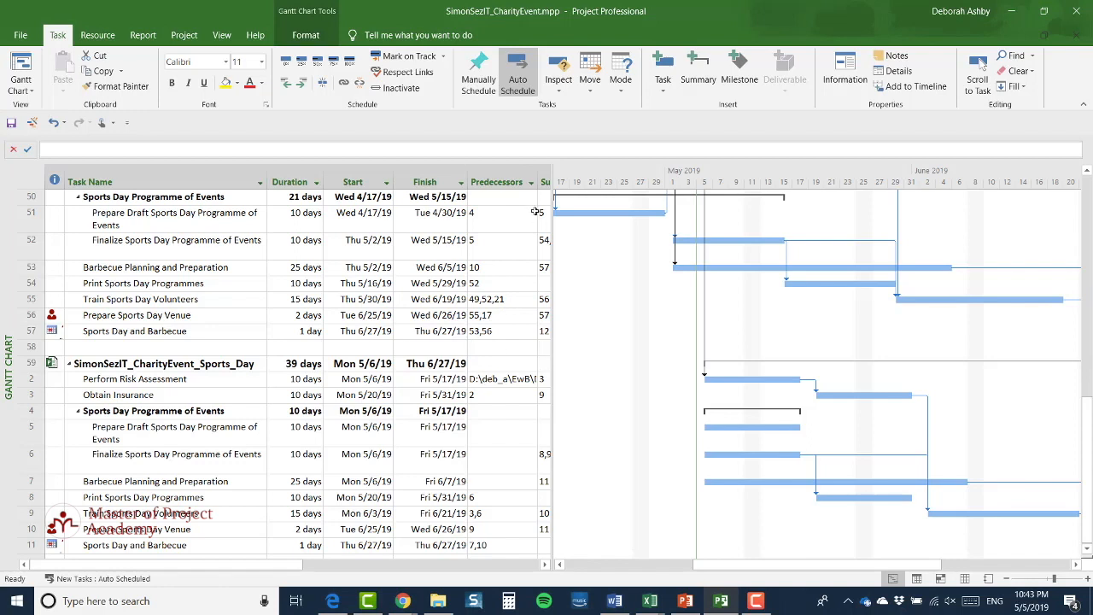
pyautogui.moveTo(556, 193); pyautogui.dragTo(709, 181)
pyautogui.doubleClick(539, 175)
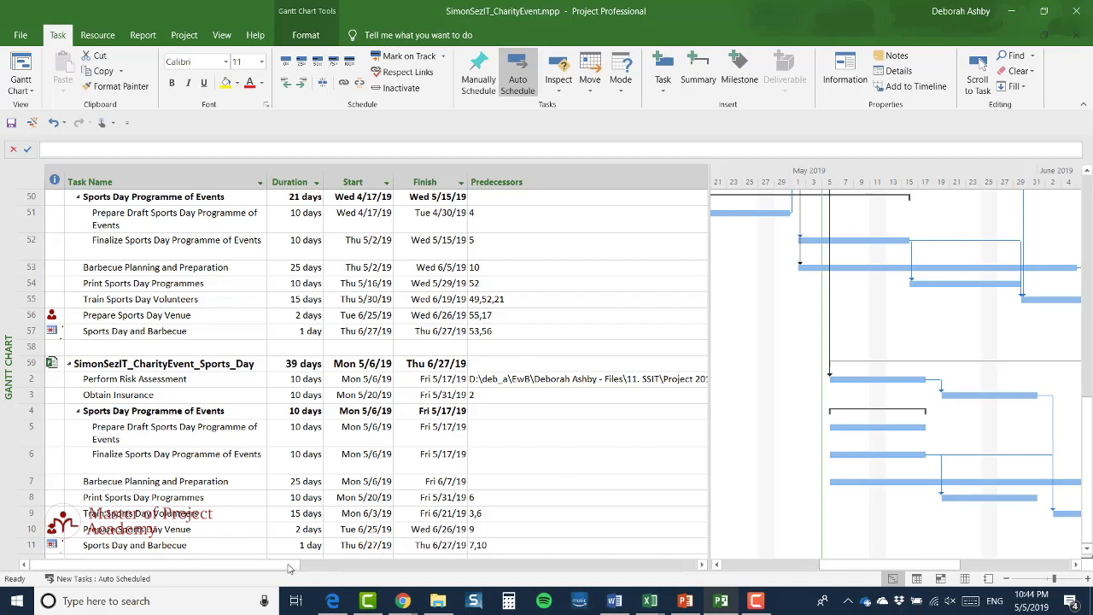
pyautogui.click(338, 572)
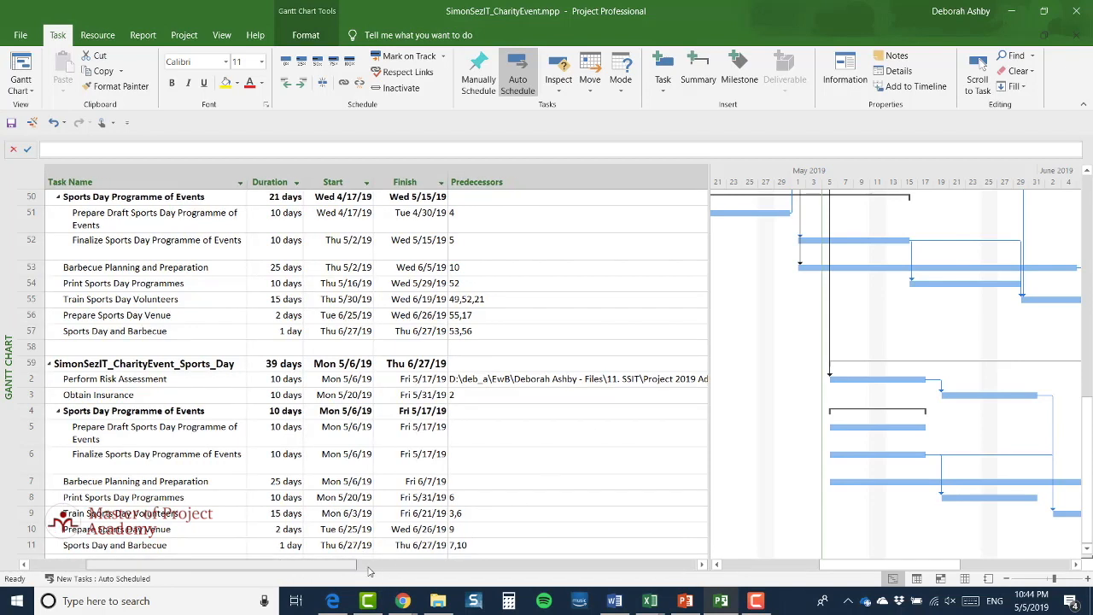
pyautogui.click(431, 570)
pyautogui.click(443, 572)
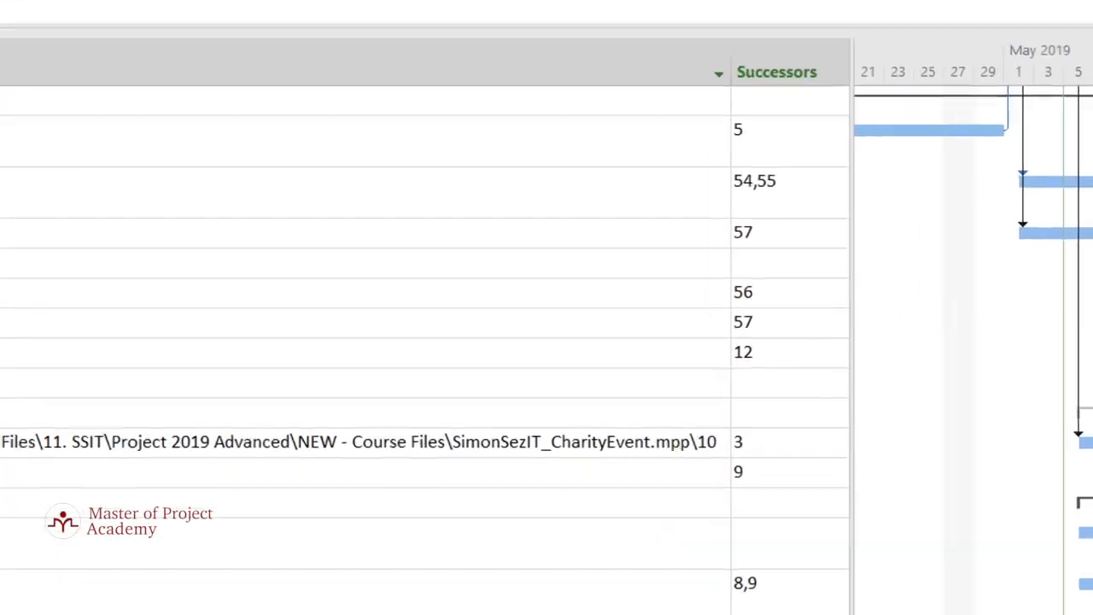
pyautogui.click(703, 545)
pyautogui.moveTo(734, 57); pyautogui.dragTo(238, 178)
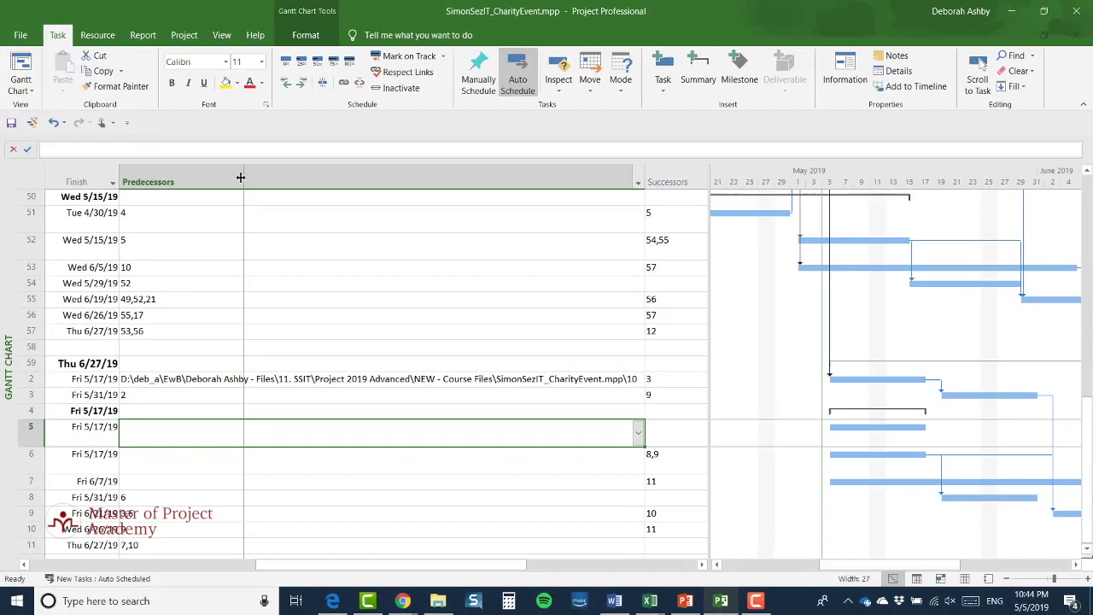
pyautogui.moveTo(448, 568); pyautogui.dragTo(295, 571)
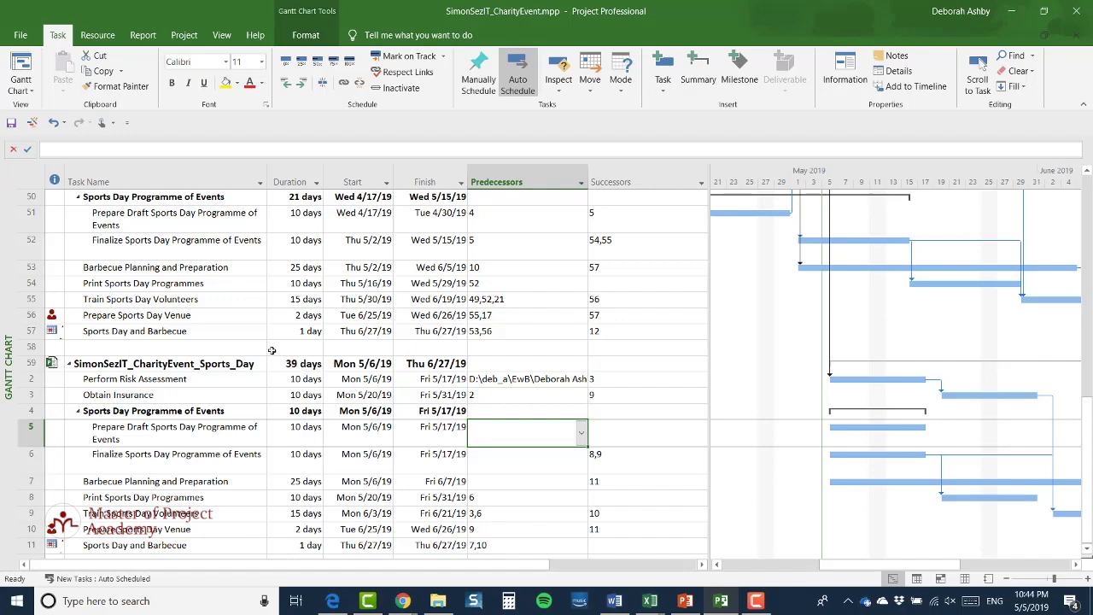
# - Link Meeting 1 under Programme Meetings as the predecessor of the subproject's Prepare Draft Sports Day Programme of Events task
pyautogui.scroll(-3, 258, 369)
pyautogui.scroll(1, 258, 369)
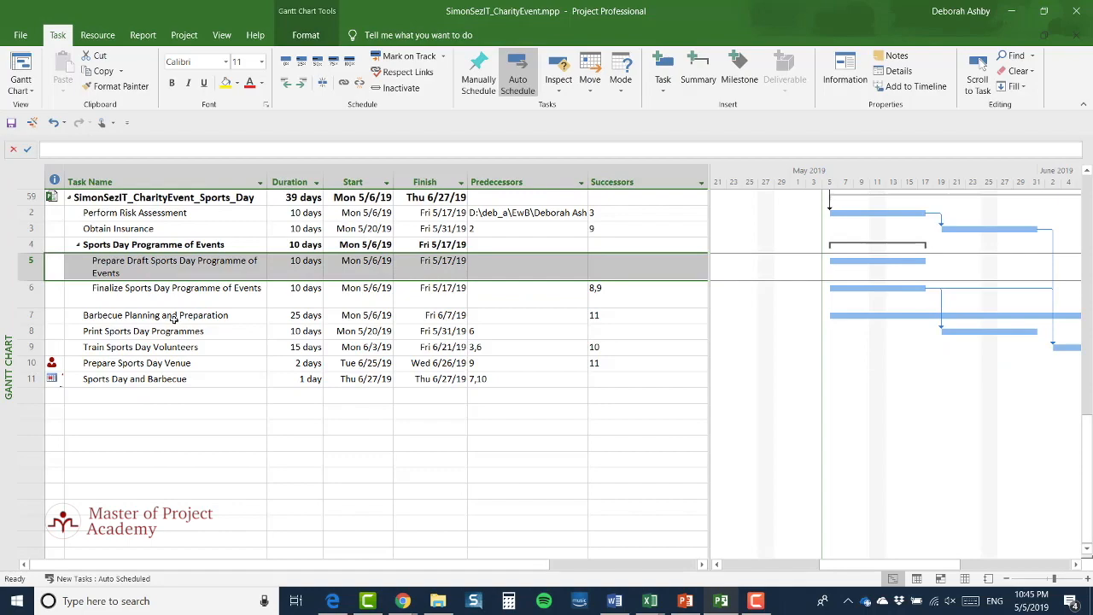
pyautogui.scroll(15, 196, 329)
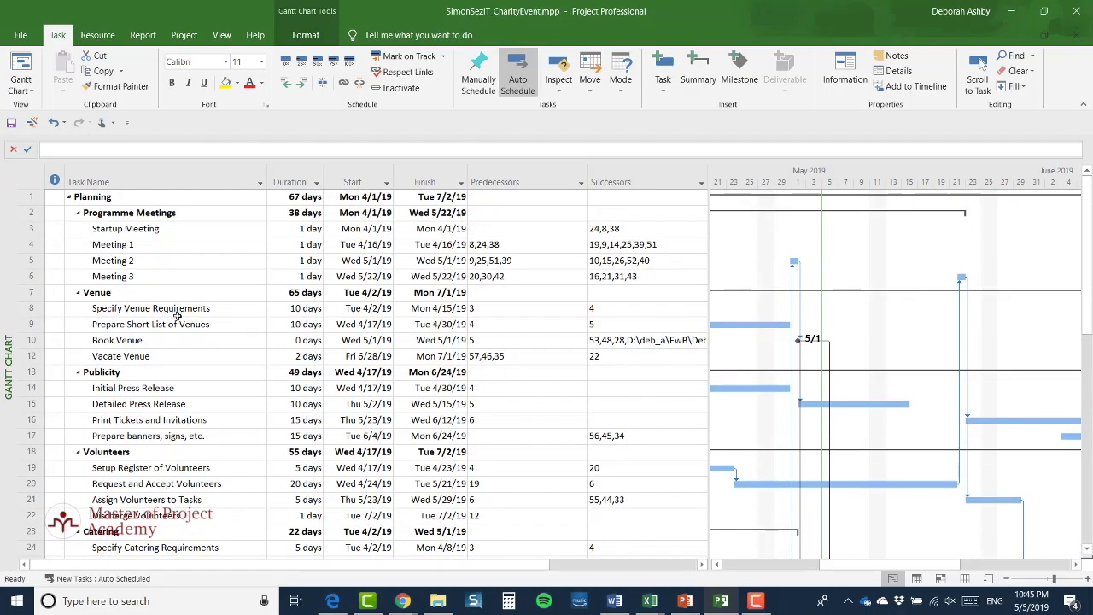
pyautogui.click(31, 246)
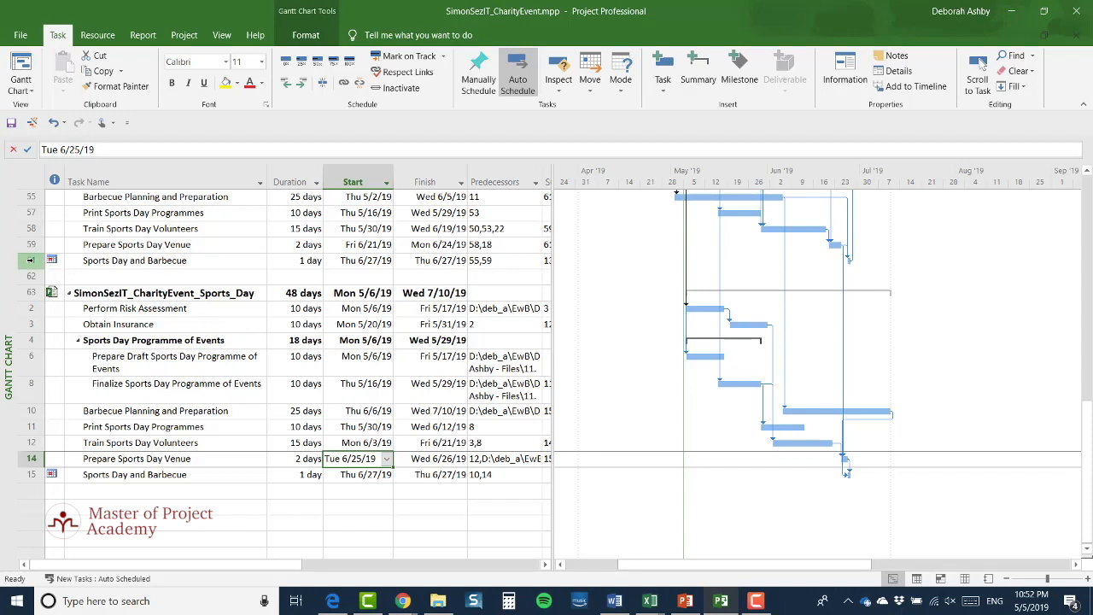
# - Widen the table to show the Successors column and trace the original Sports Day and Barbecue milestone day's successor among the Planning tasks
pyautogui.click(31, 260)
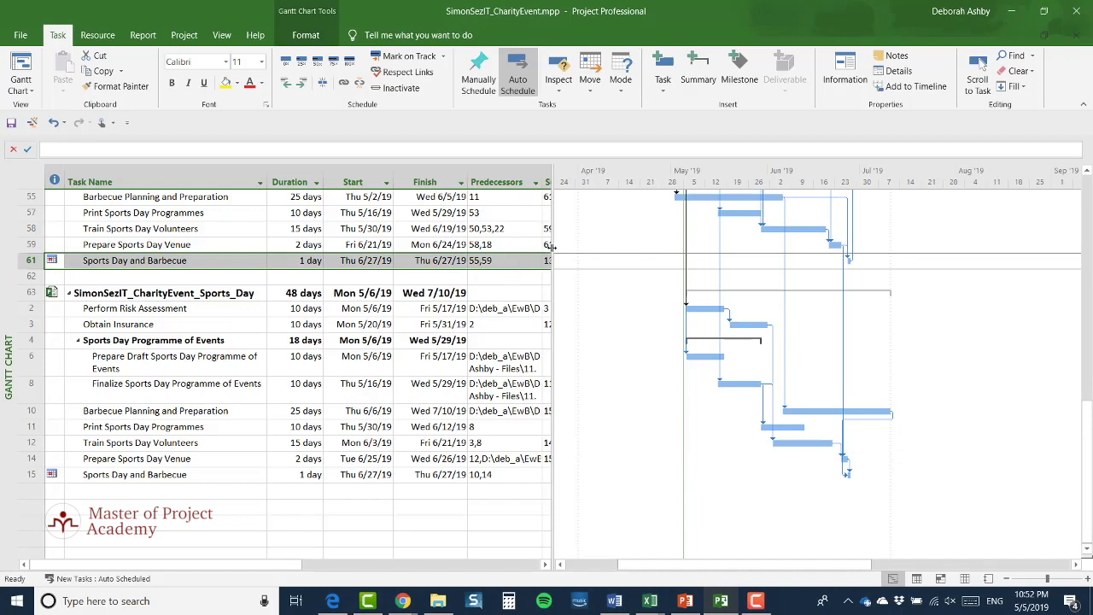
pyautogui.moveTo(553, 246); pyautogui.dragTo(647, 248)
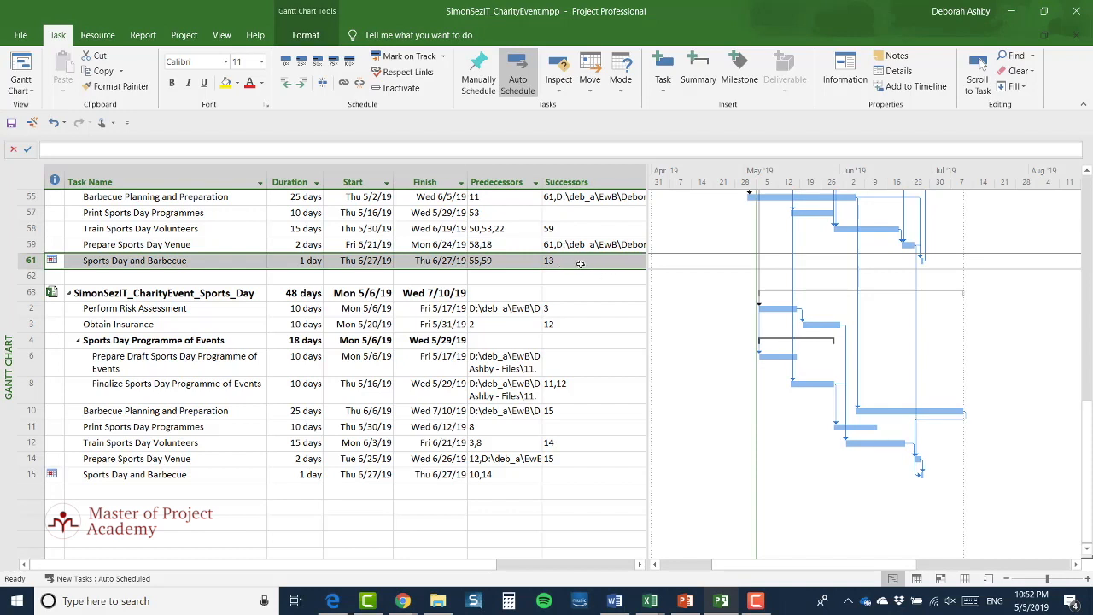
pyautogui.scroll(10, 313, 281)
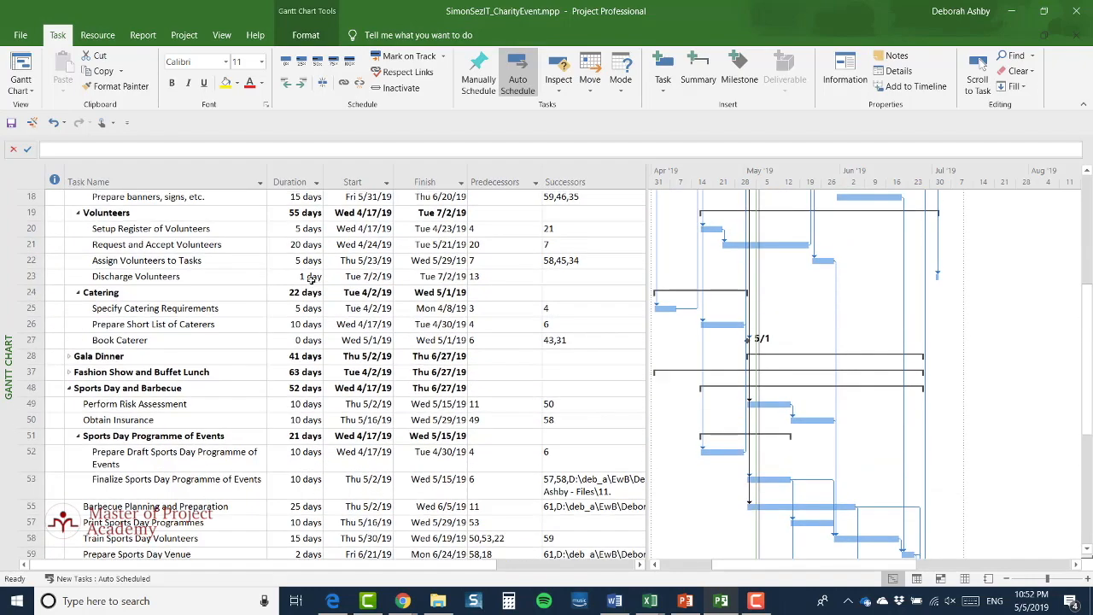
pyautogui.scroll(1, 313, 280)
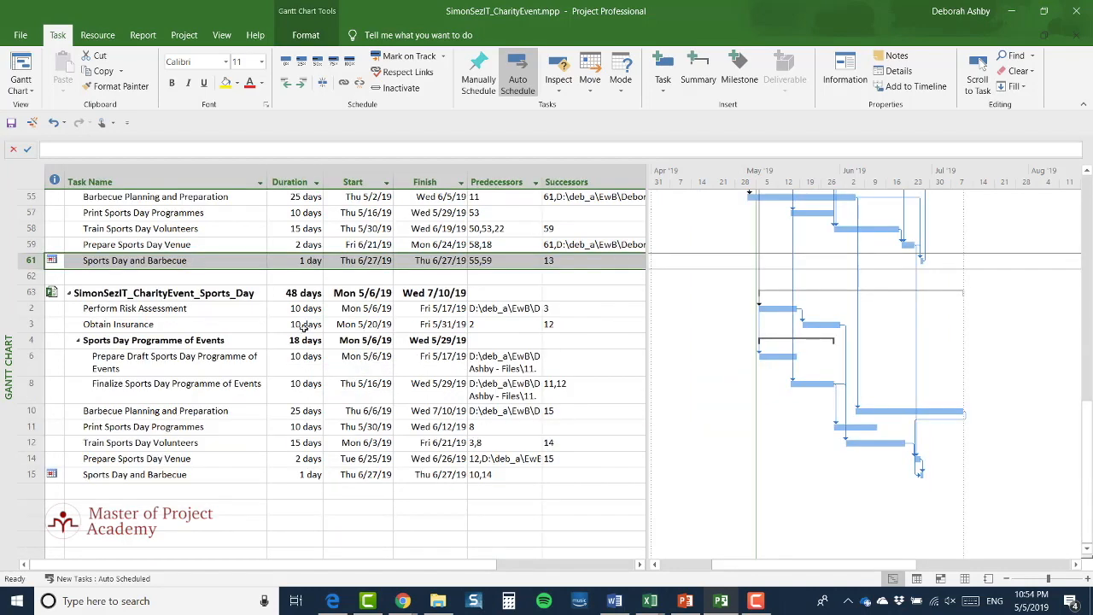
# - Link the subproject's one-day Sports Day and Barbecue task as a predecessor of Vacate Venue and check its Successors entry
pyautogui.scroll(-1, 303, 329)
pyautogui.click(34, 428)
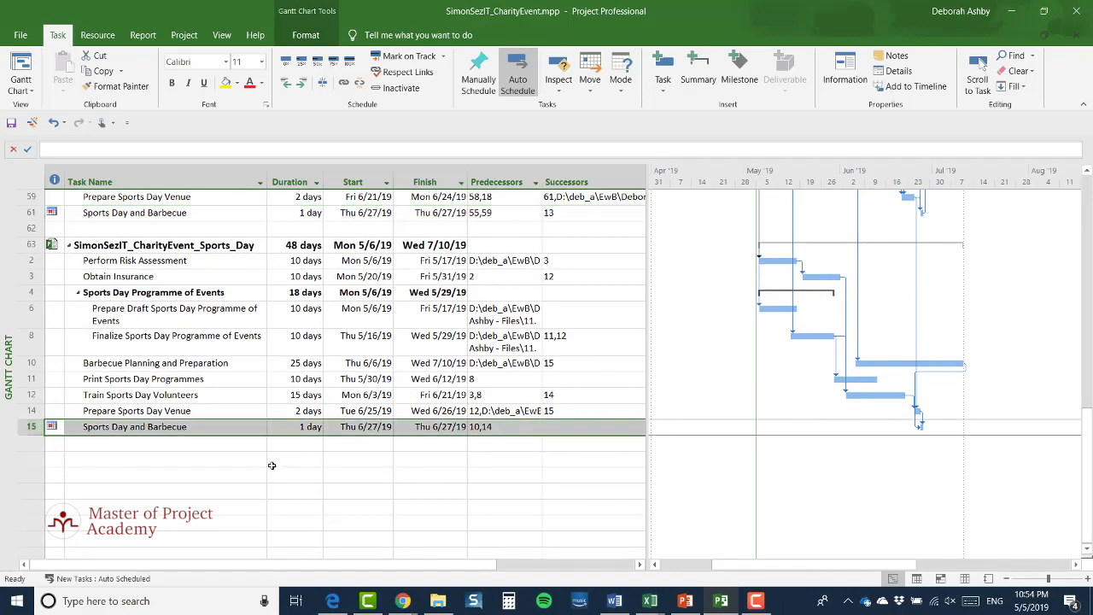
pyautogui.scroll(6, 289, 372)
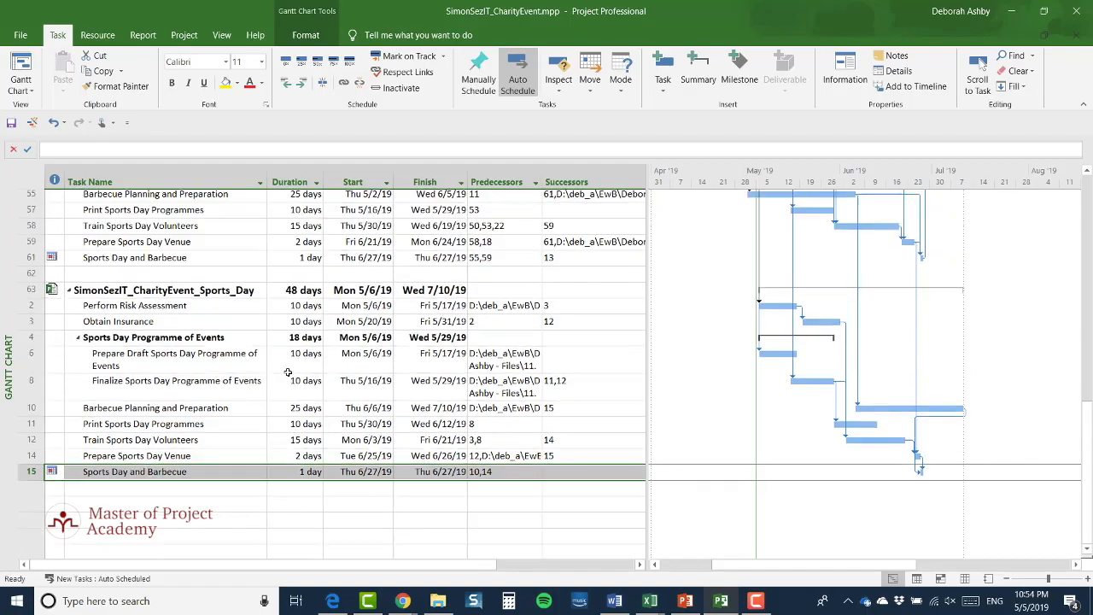
pyautogui.scroll(7, 289, 371)
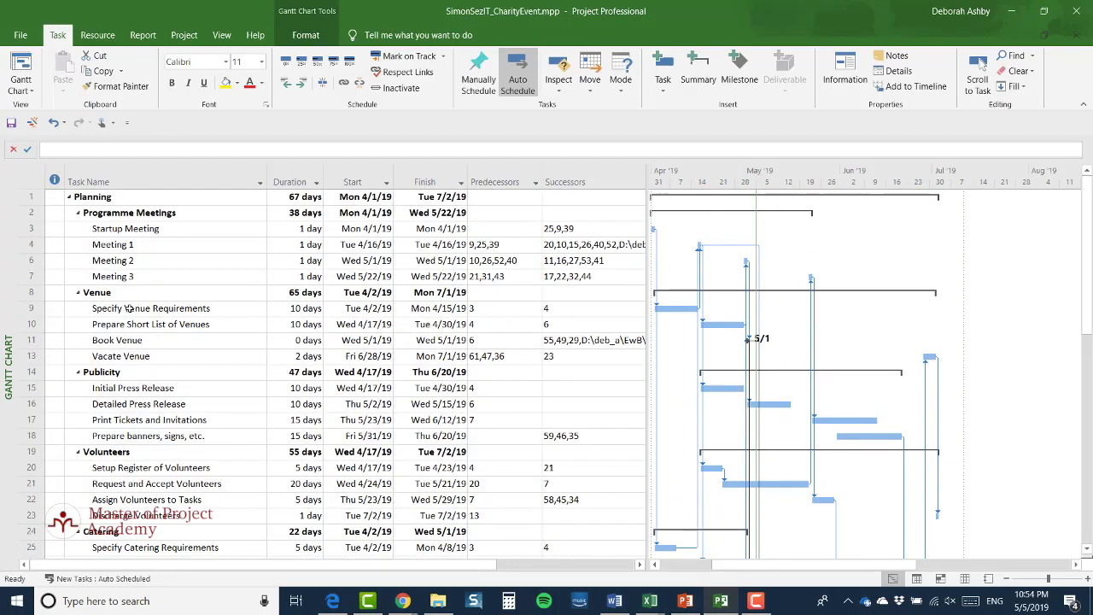
pyautogui.click(30, 355)
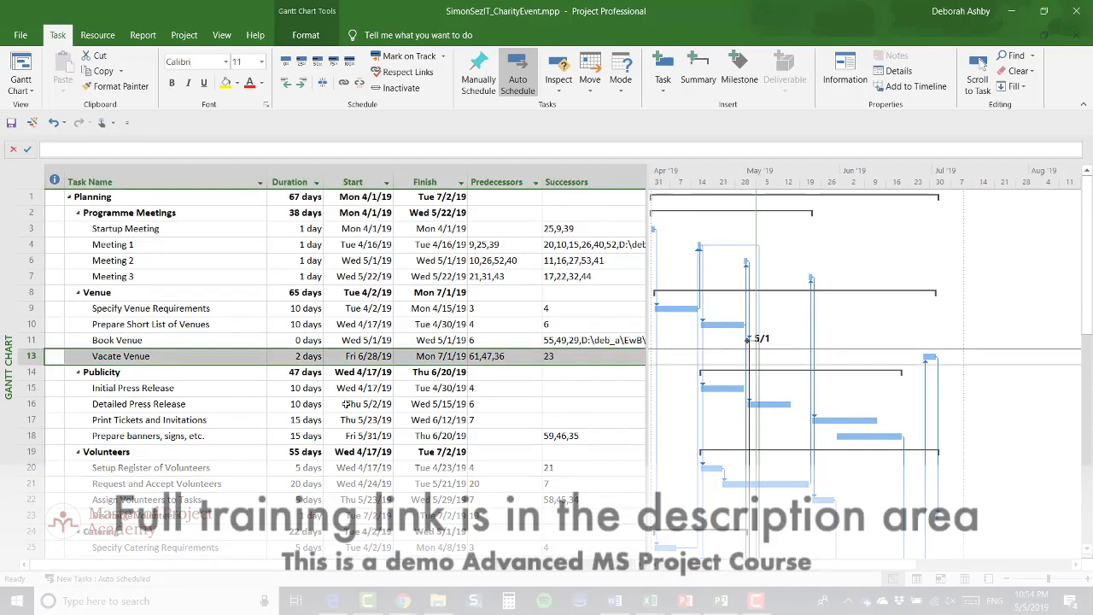
pyautogui.click(339, 82)
pyautogui.scroll(-9, 423, 320)
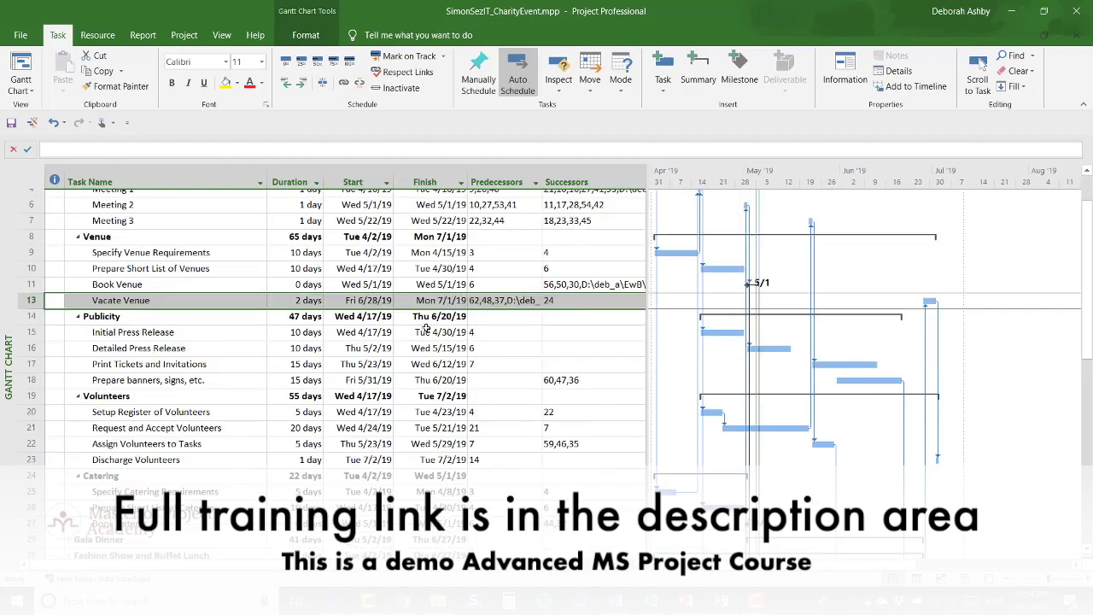
pyautogui.scroll(-5, 430, 328)
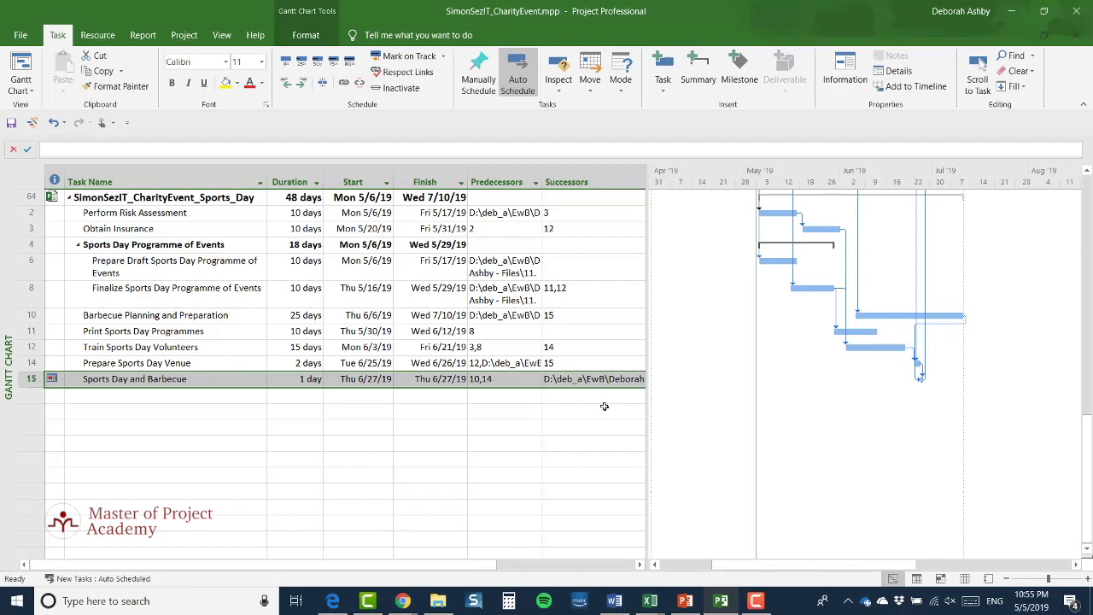
# - Delete the original Sports Day and Barbecue summary task together with all its subtasks
pyautogui.scroll(5, 379, 325)
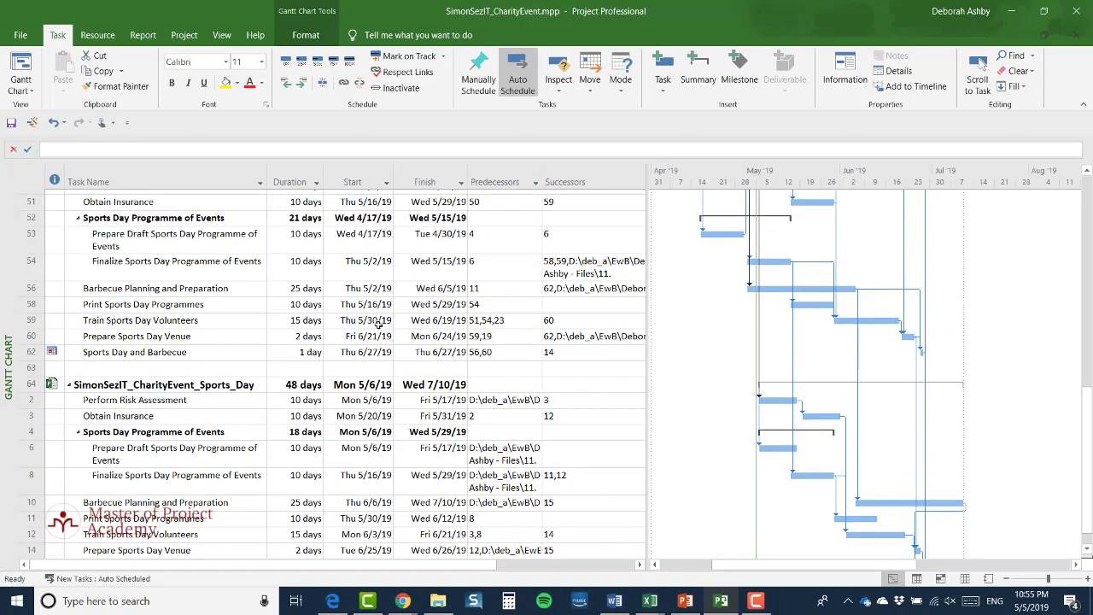
pyautogui.scroll(1, 378, 325)
pyautogui.click(32, 245)
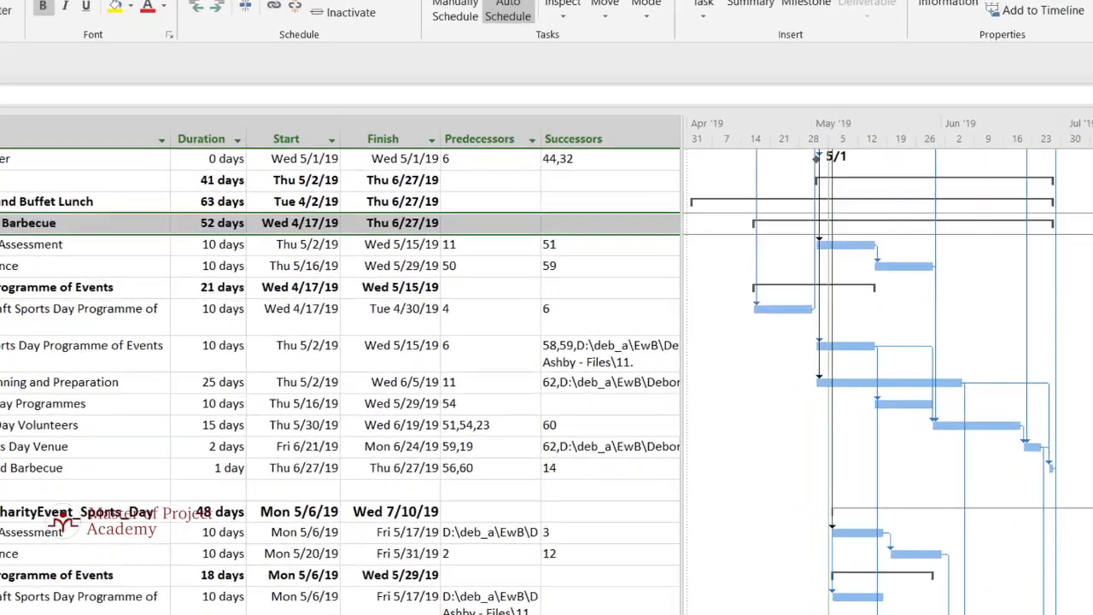
pyautogui.press('Delete')
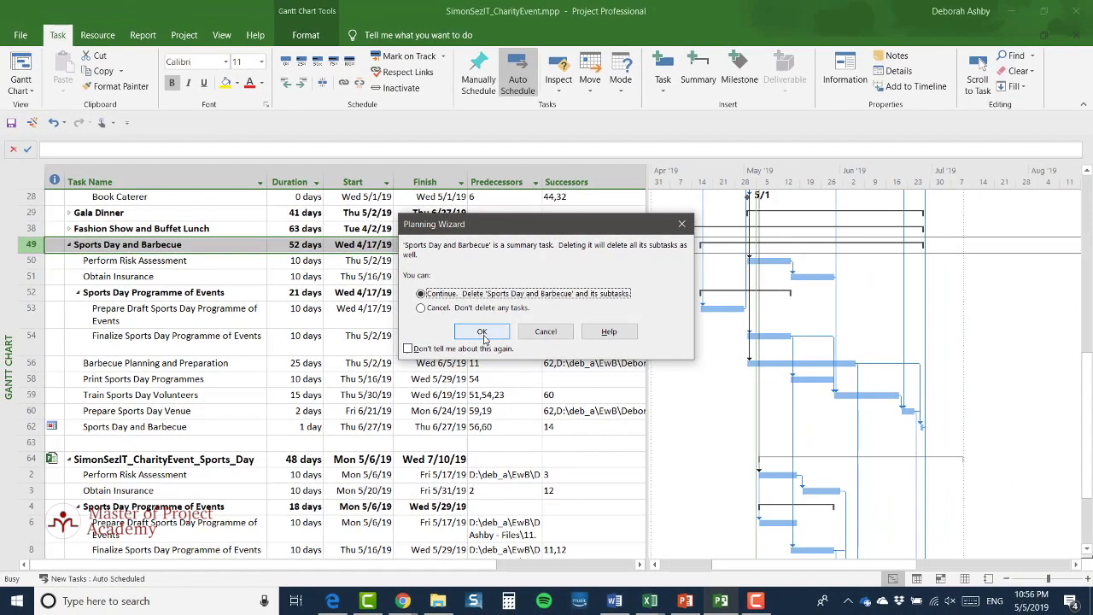
pyautogui.click(442, 346)
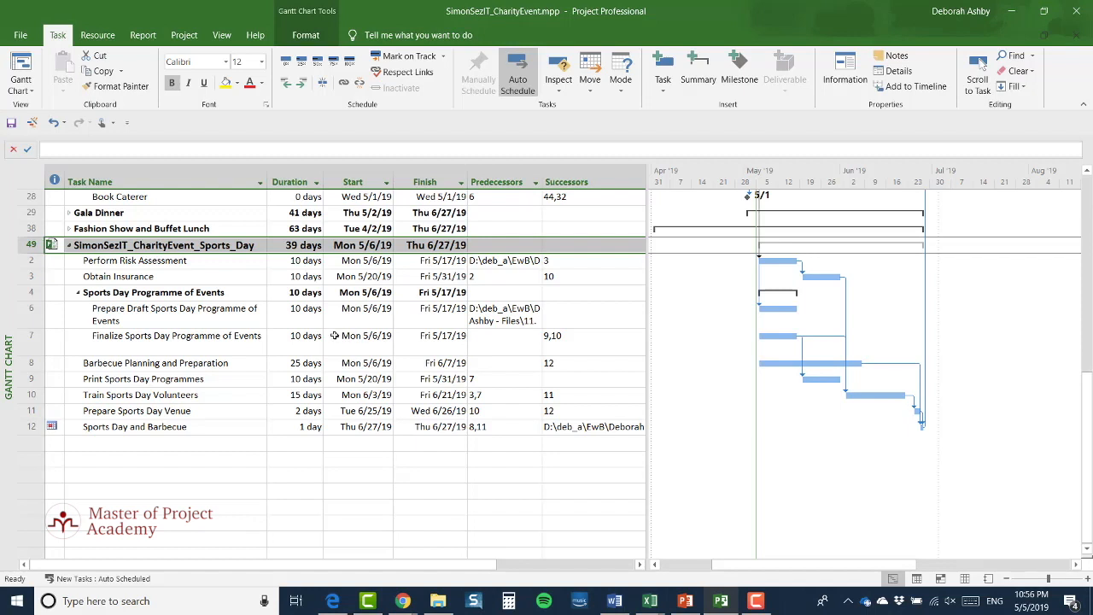
# - Review the consolidated task list, comparing the numbering of the subproject's tasks with that of the main project's tasks
pyautogui.scroll(1, 250, 340)
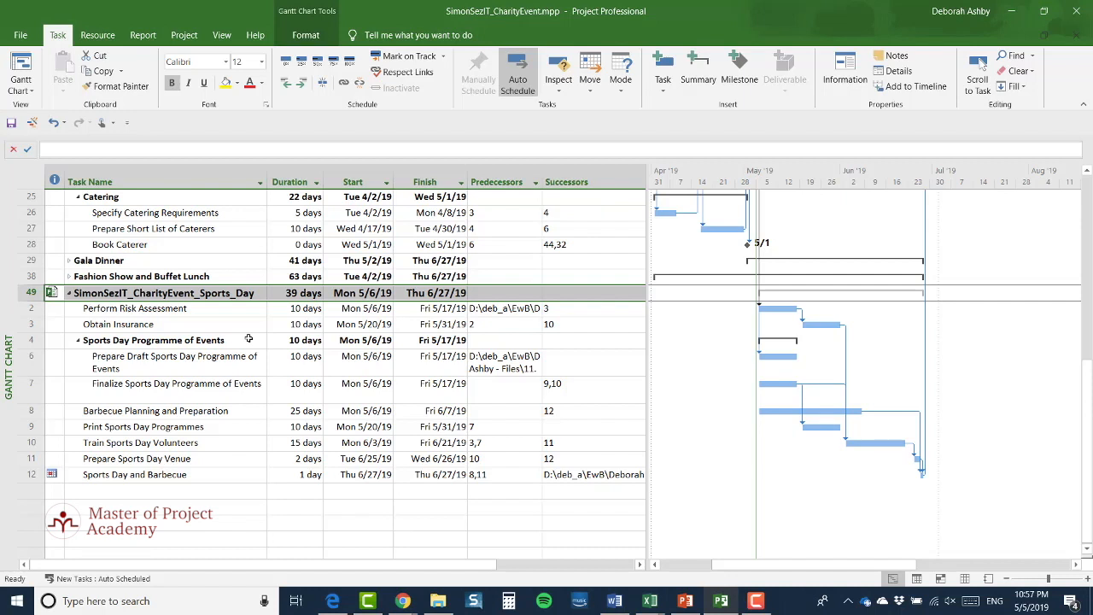
pyautogui.click(29, 310)
pyautogui.click(32, 345)
pyautogui.scroll(8, 229, 371)
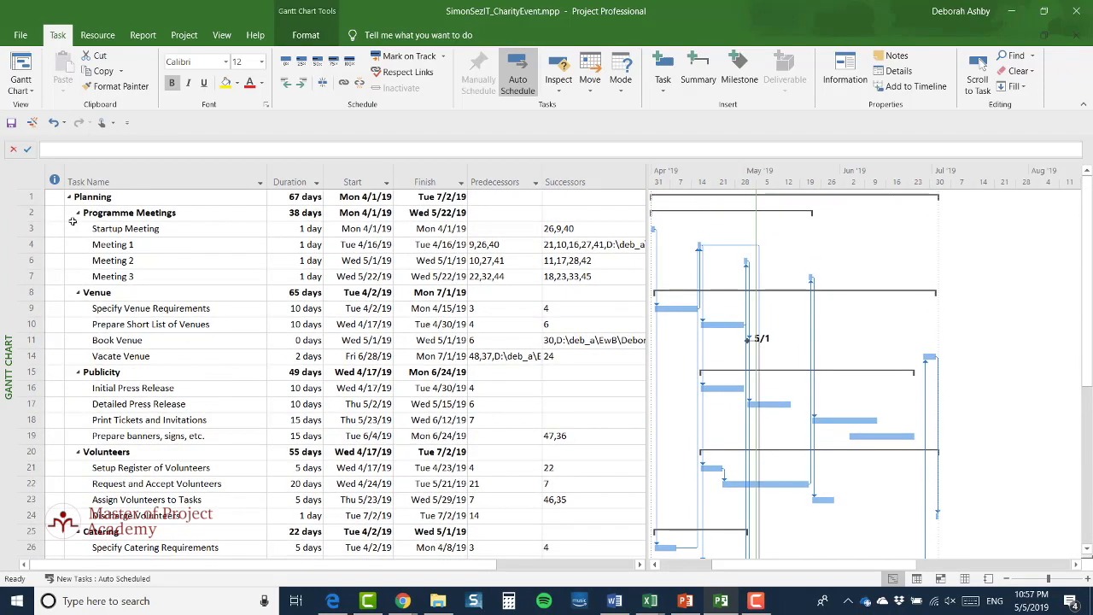
pyautogui.click(24, 196)
pyautogui.scroll(-2, 181, 325)
pyautogui.scroll(-2, 181, 325)
pyautogui.scroll(-1, 181, 324)
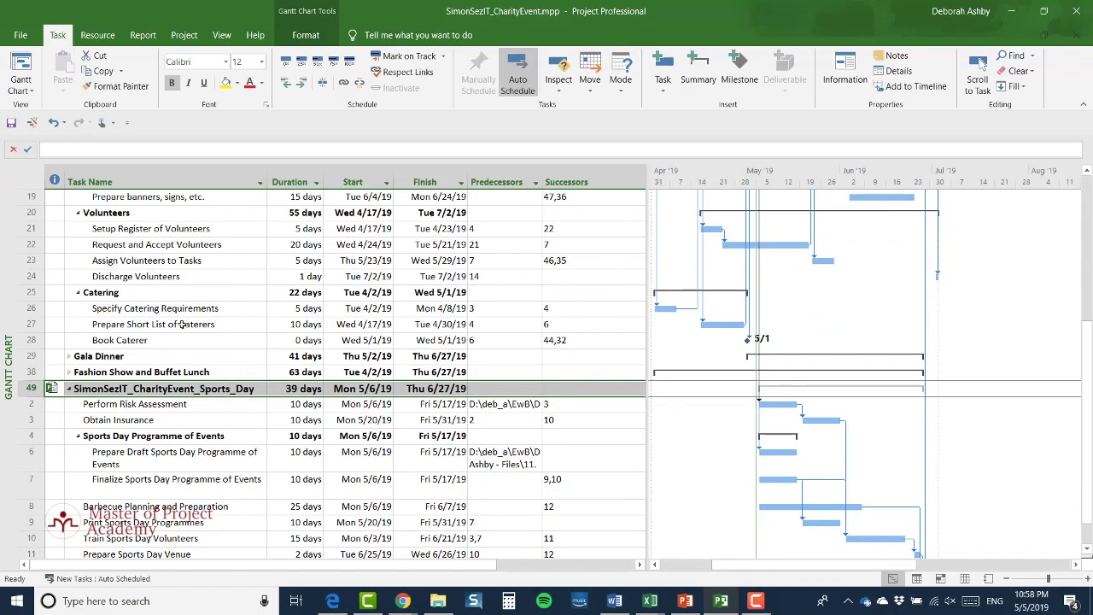
pyautogui.scroll(-2, 181, 325)
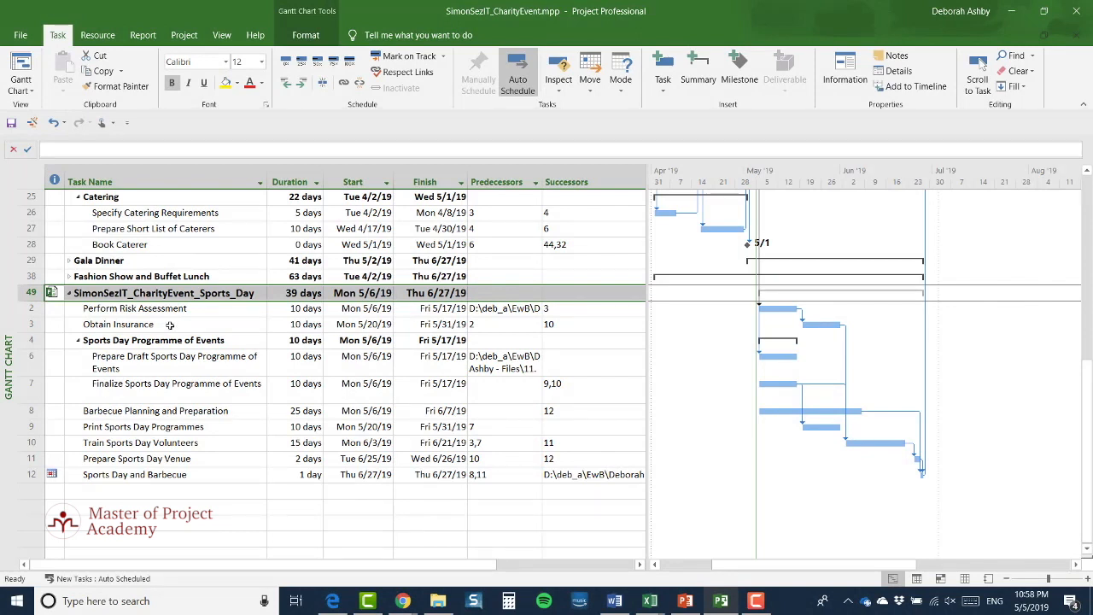
# - Close the program, saving the project changes and updating the resource pool to reflect the open sharer projects
pyautogui.click(1076, 11)
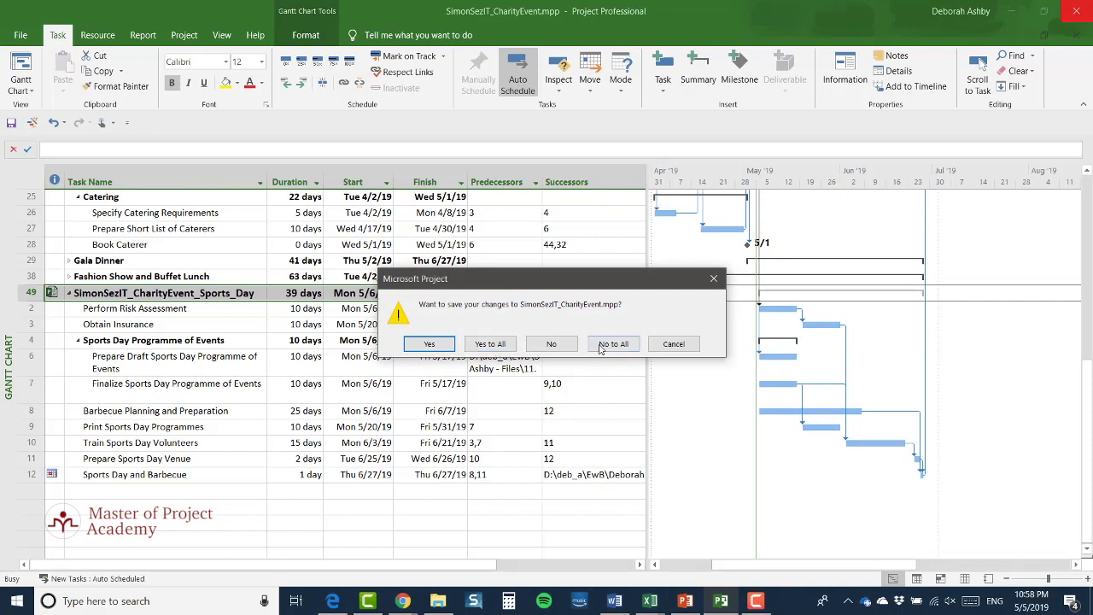
pyautogui.click(502, 345)
pyautogui.click(426, 346)
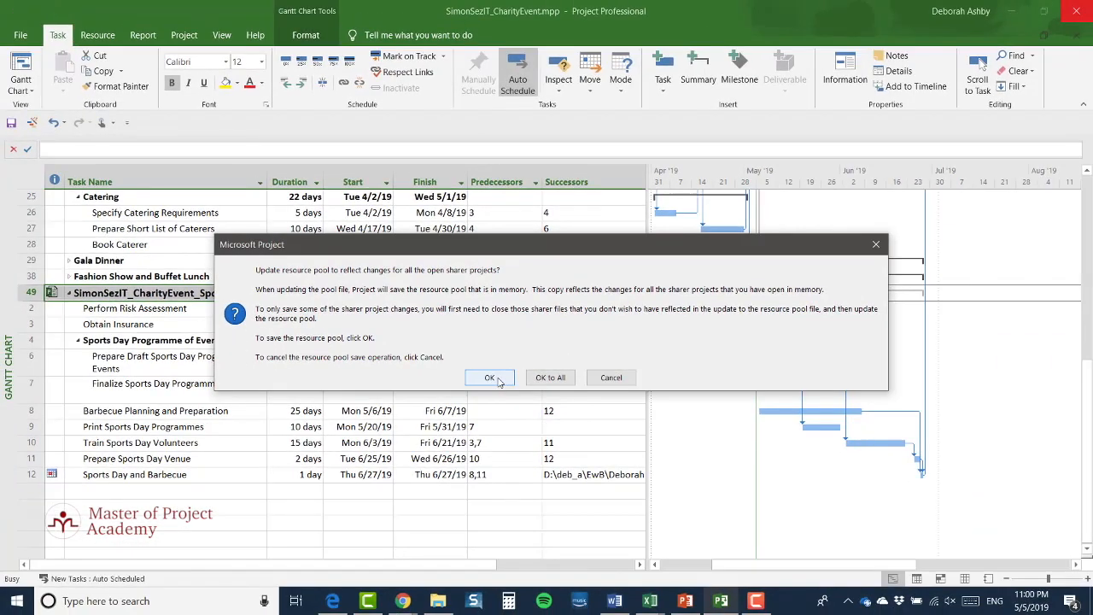
pyautogui.click(491, 378)
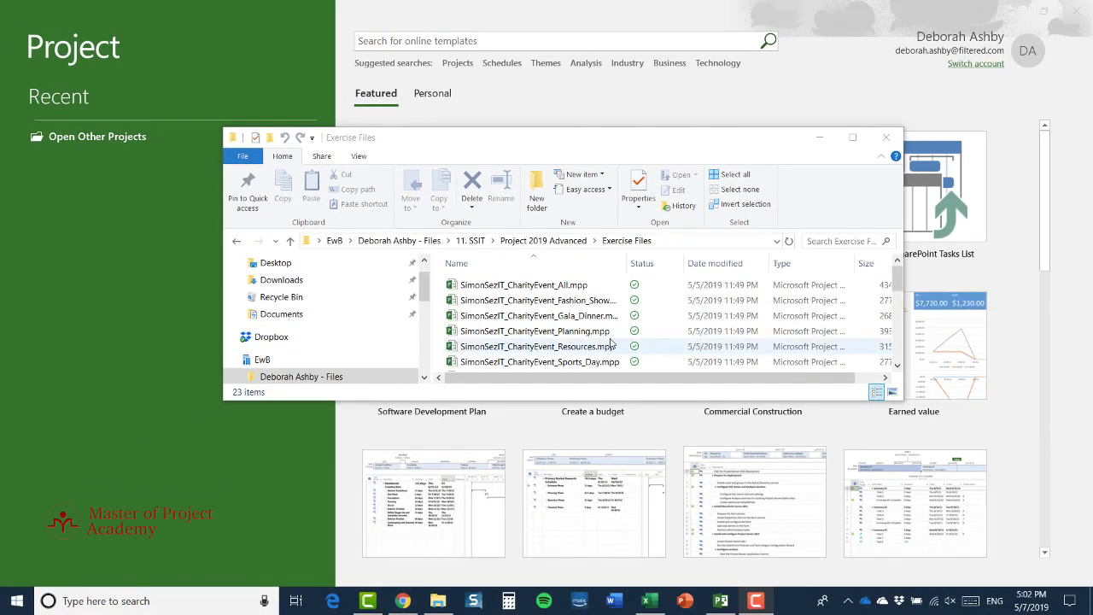
# - Open SimonSezIT_CharityEvent_All.mpp together with its resource pool and look through the consolidated task list
pyautogui.click(559, 291)
pyautogui.doubleClick(559, 292)
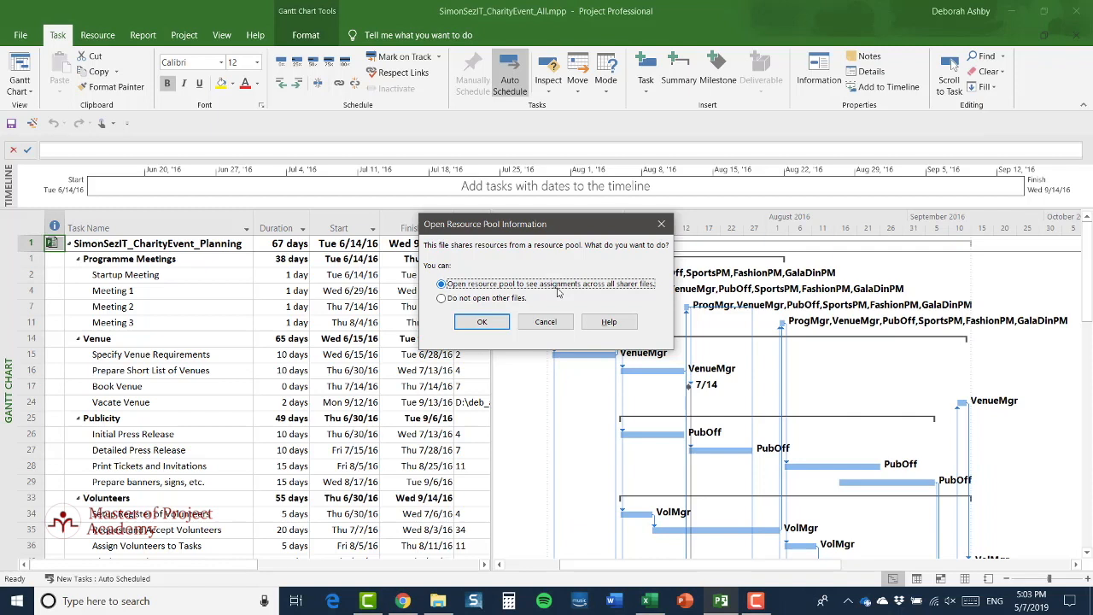
pyautogui.click(482, 321)
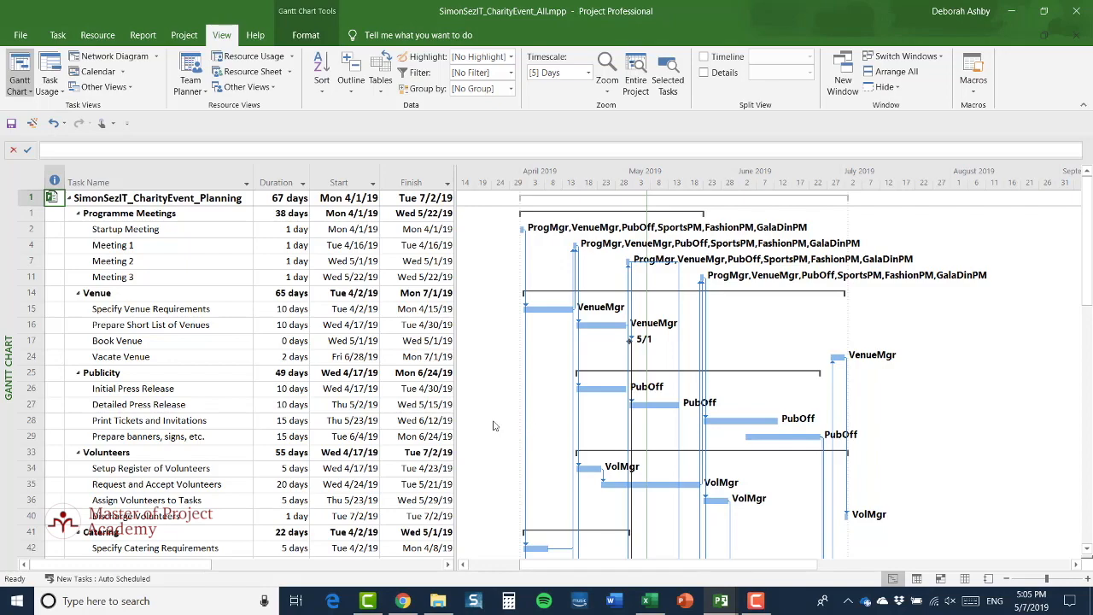
pyautogui.scroll(-6, 282, 376)
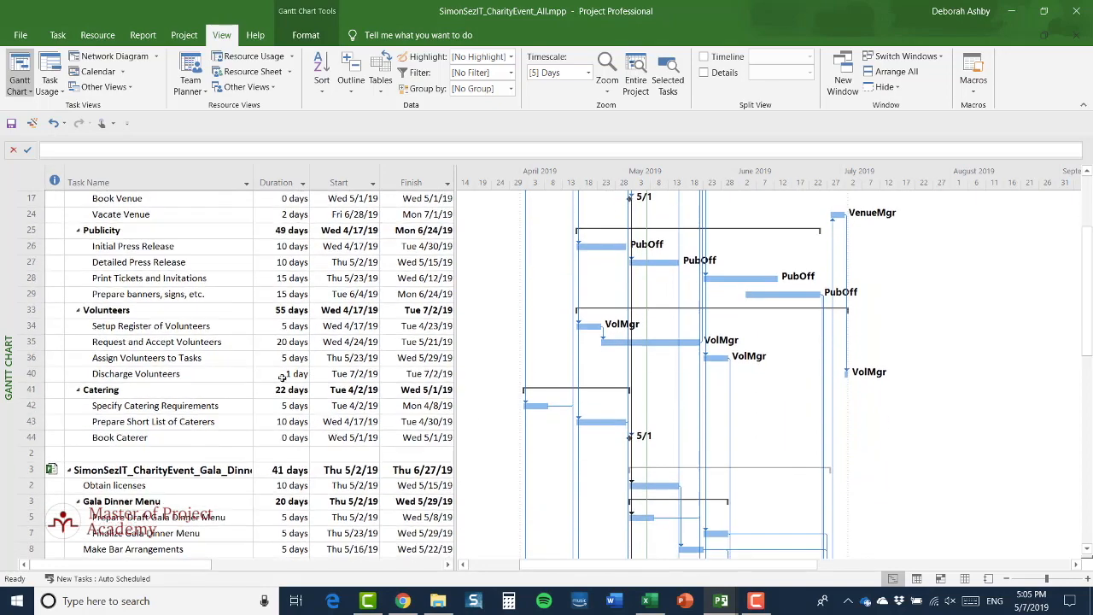
pyautogui.scroll(-1, 282, 376)
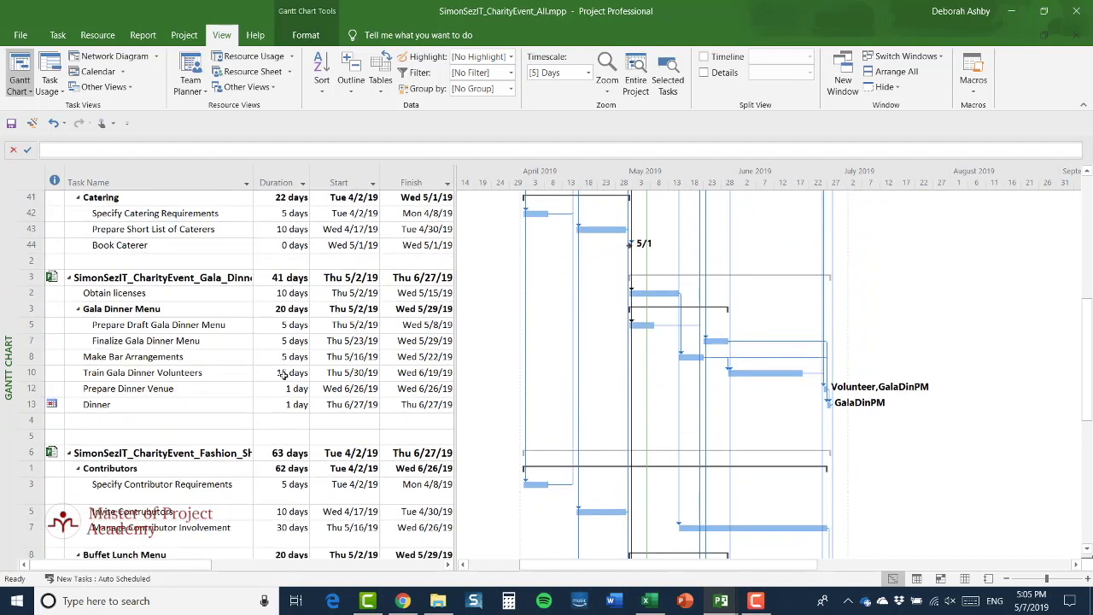
pyautogui.scroll(-1, 284, 374)
pyautogui.scroll(-1, 284, 375)
pyautogui.scroll(1, 285, 375)
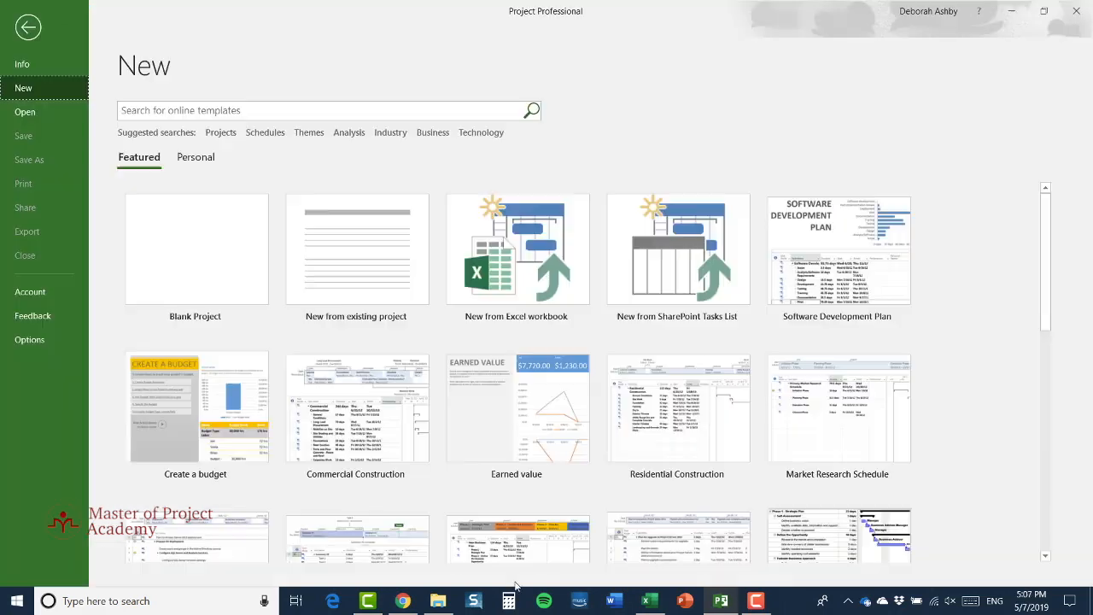
# - Open SimonSezIT_CharityEvent_Gala_Dinner.mpp from the Exercise Files folder together with its resource pool and display the Resource Sheet
pyautogui.click(438, 601)
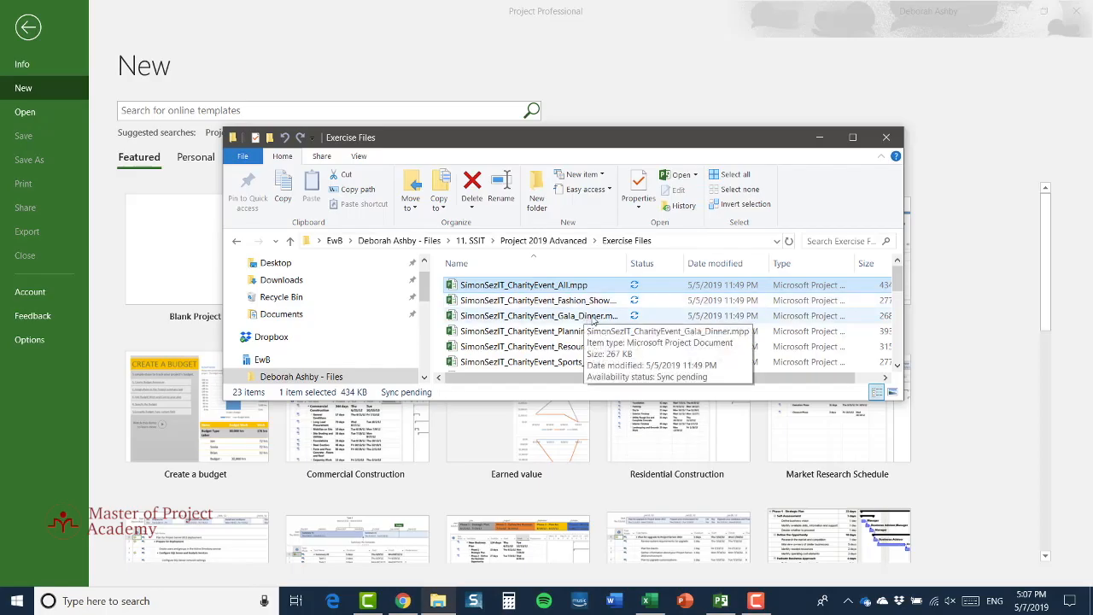
pyautogui.doubleClick(593, 317)
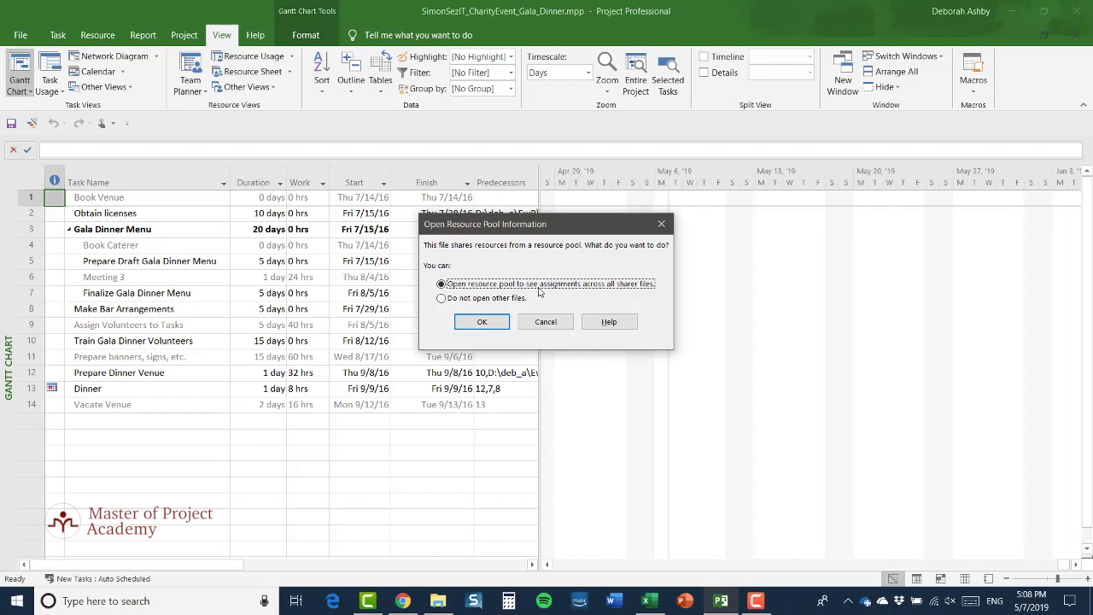
pyautogui.click(482, 323)
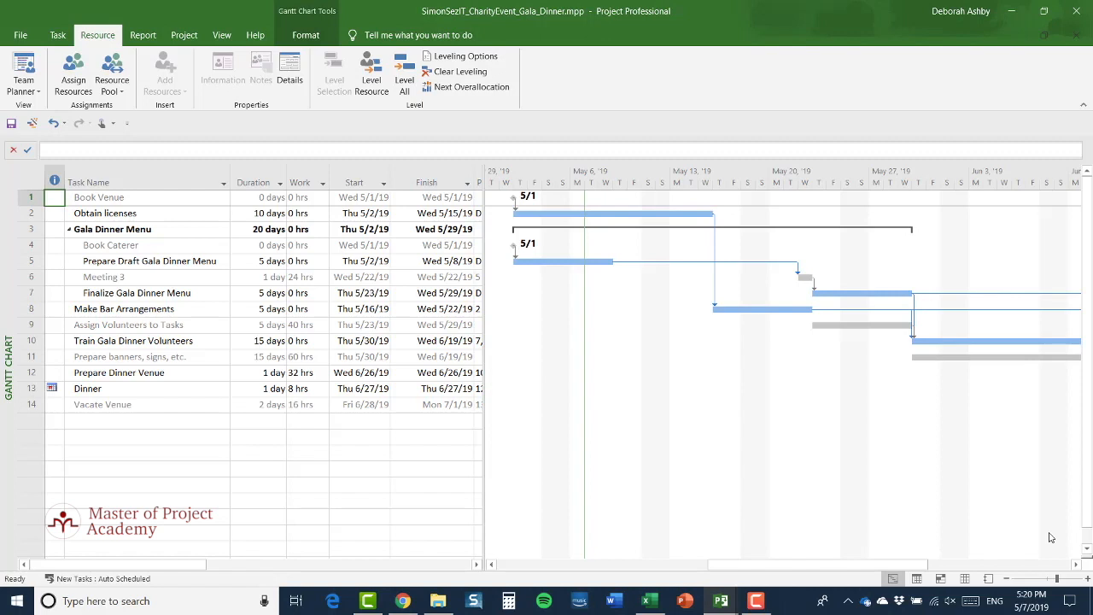
pyautogui.click(965, 580)
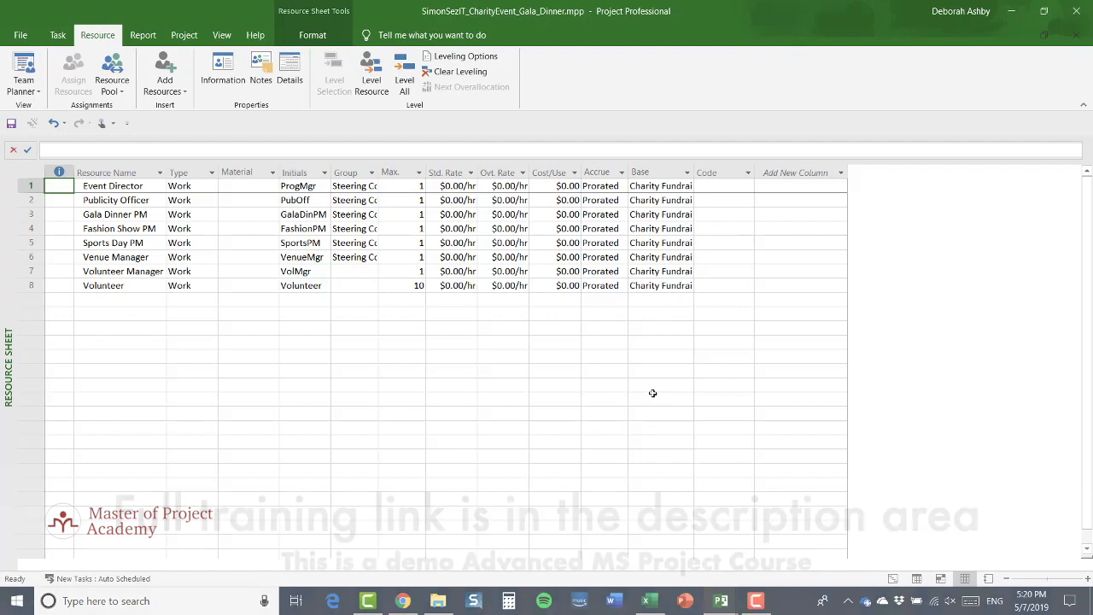
# - Show the Resource Usage view with an added Project column and examine which project each resource assignment comes from
pyautogui.click(222, 37)
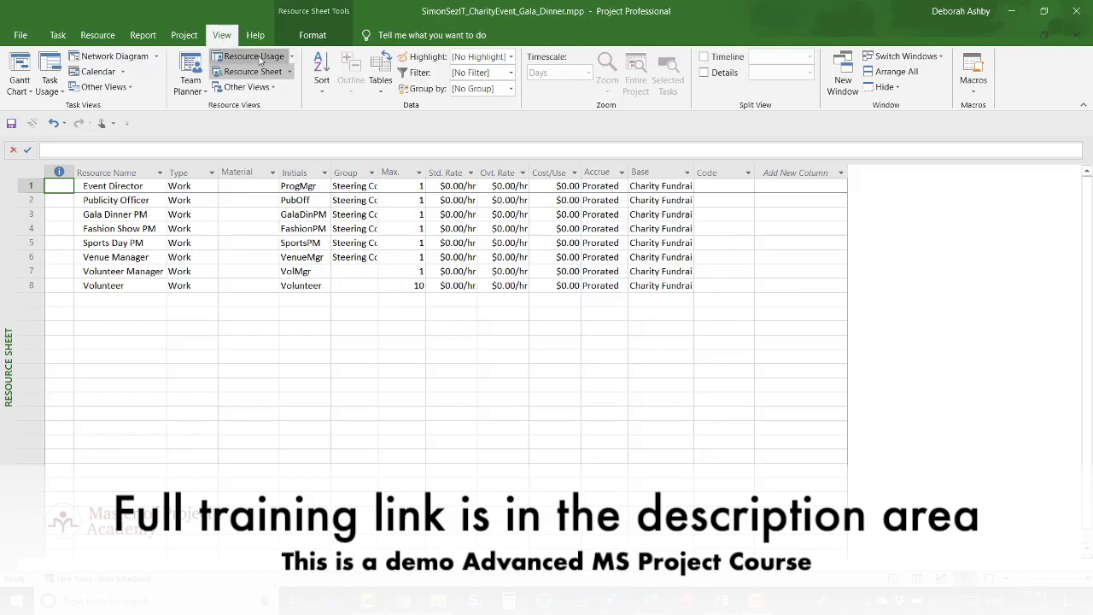
pyautogui.click(251, 57)
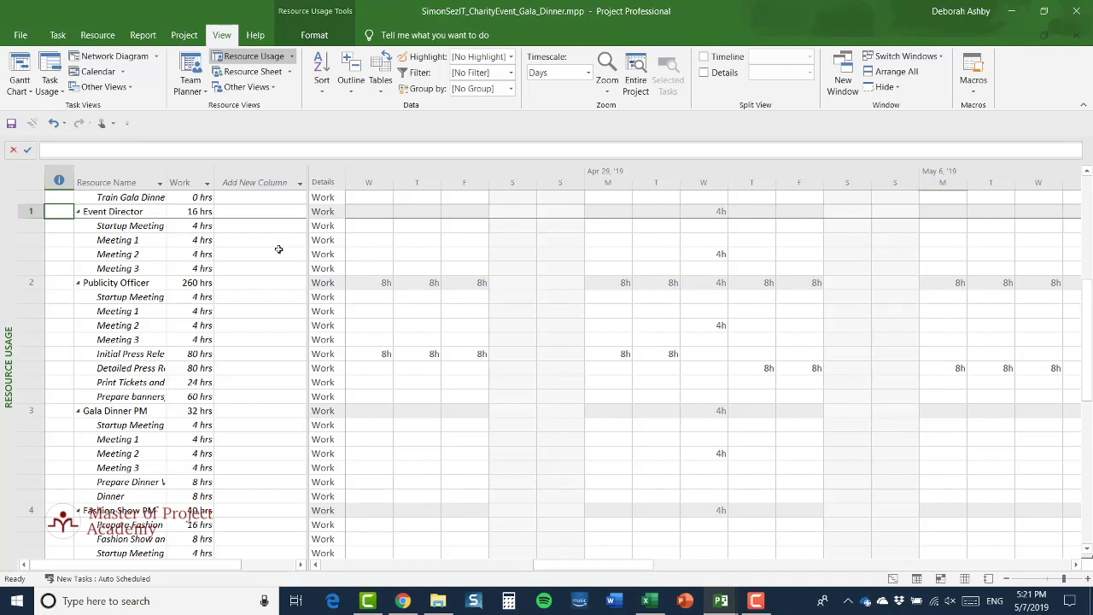
pyautogui.click(299, 188)
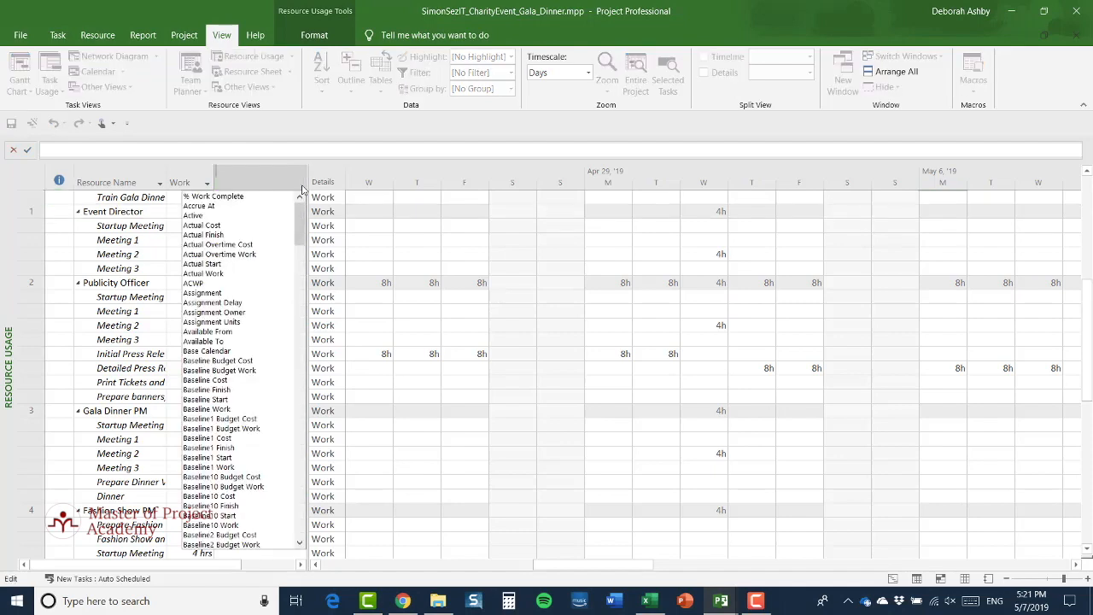
pyautogui.moveTo(299, 220); pyautogui.dragTo(301, 453)
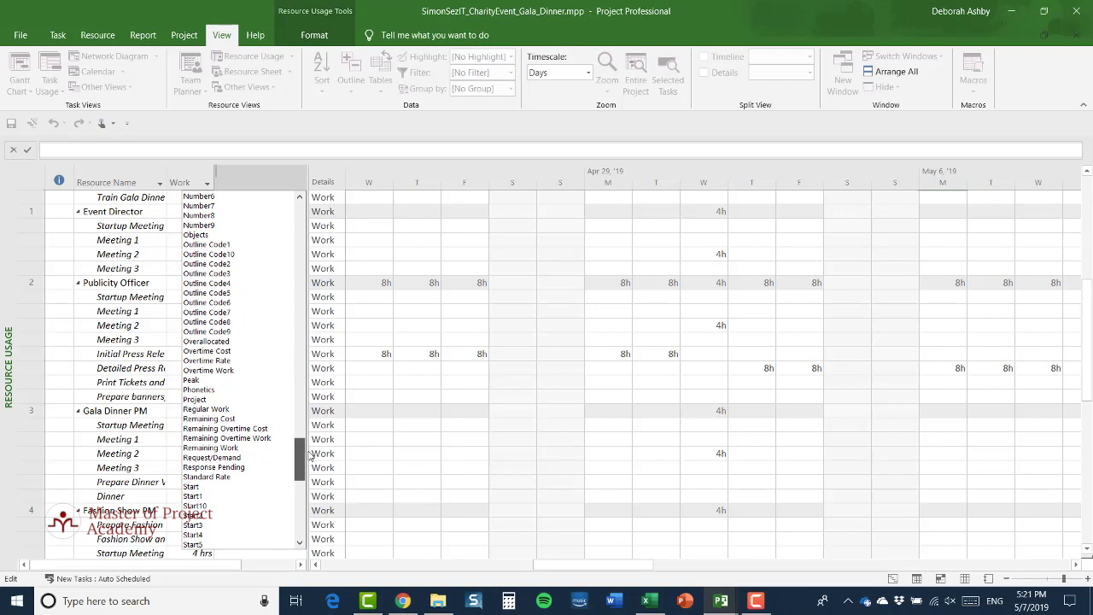
pyautogui.click(195, 399)
pyautogui.moveTo(309, 207); pyautogui.dragTo(462, 225)
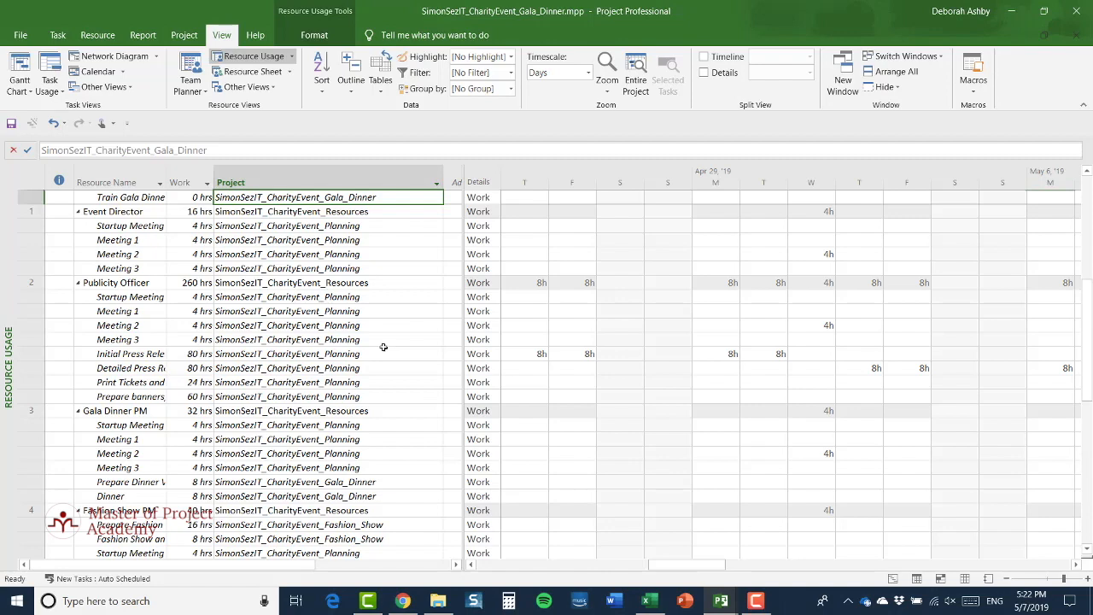
pyautogui.scroll(-7, 383, 346)
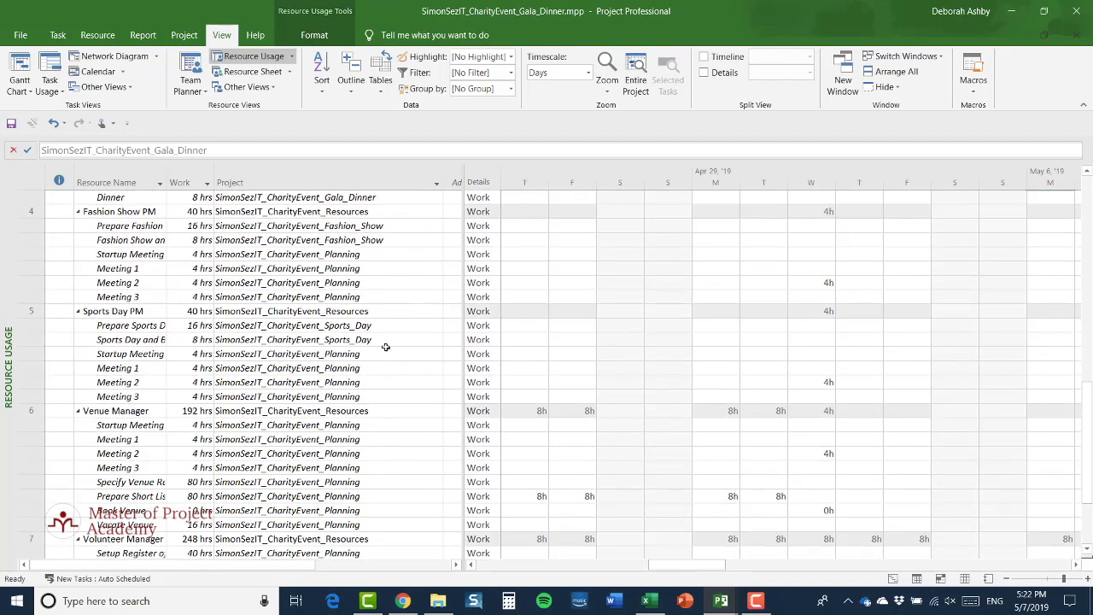
pyautogui.scroll(7, 384, 346)
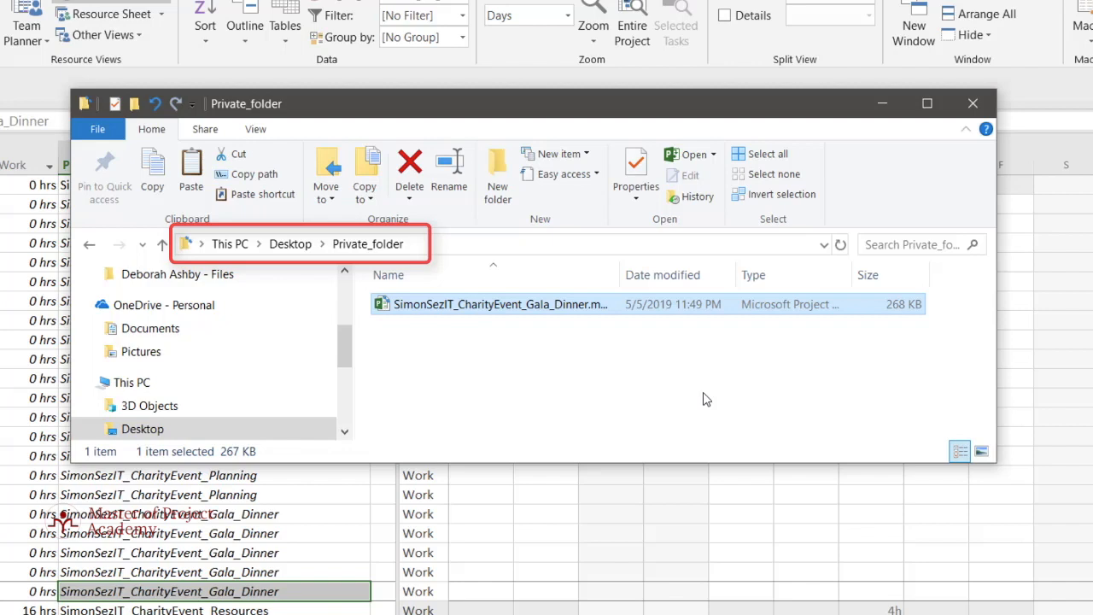
# - Open the Gala Dinner copy in Private_folder without other files, dismiss the Links Between Projects list and check its Resource Sheet
pyautogui.doubleClick(571, 308)
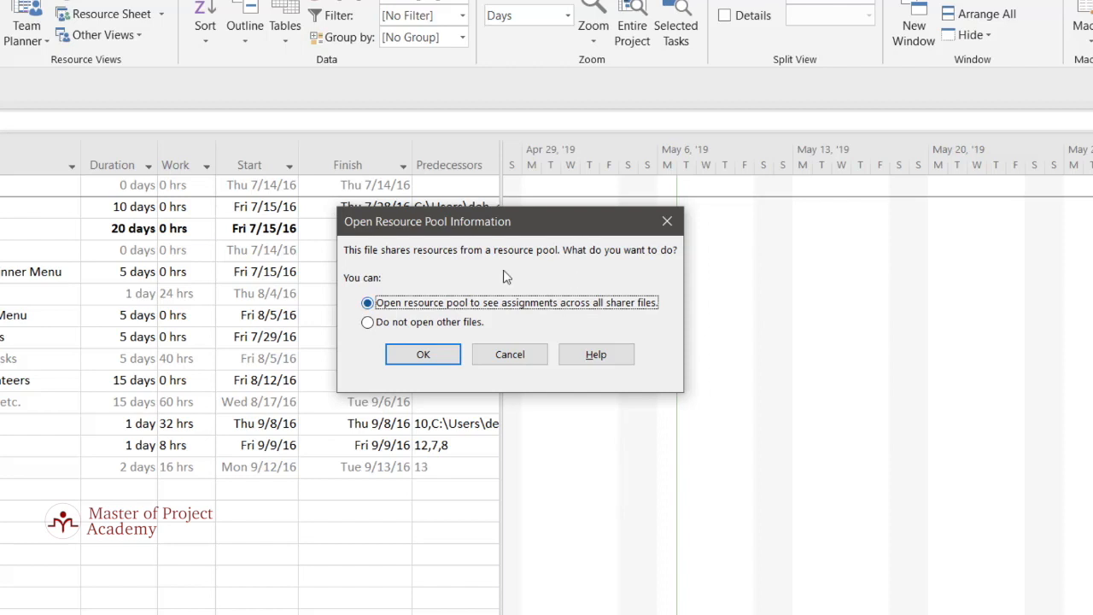
pyautogui.click(410, 322)
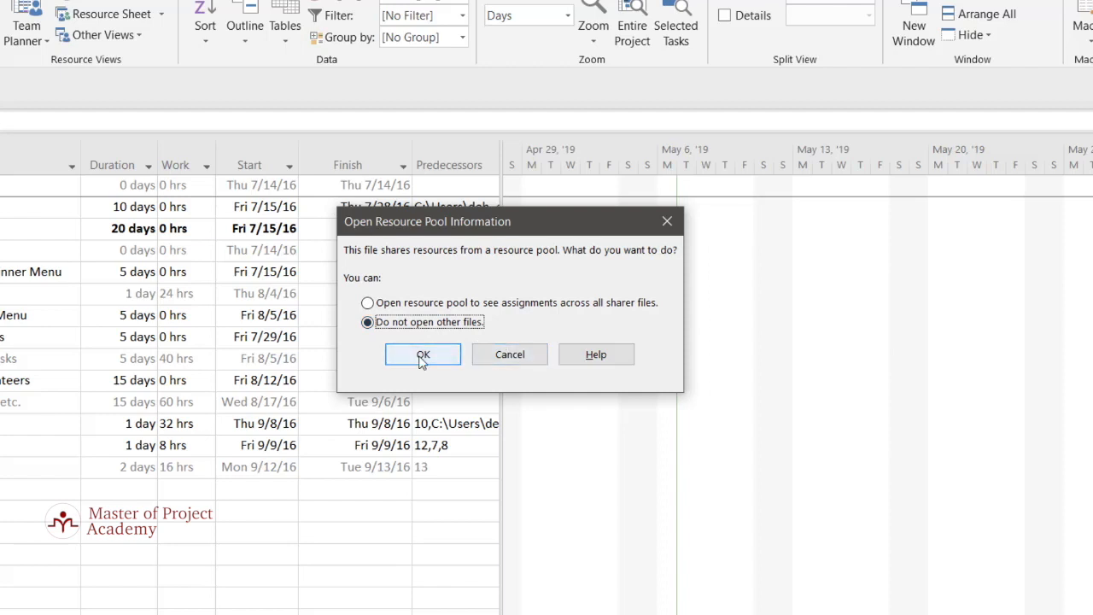
pyautogui.click(421, 353)
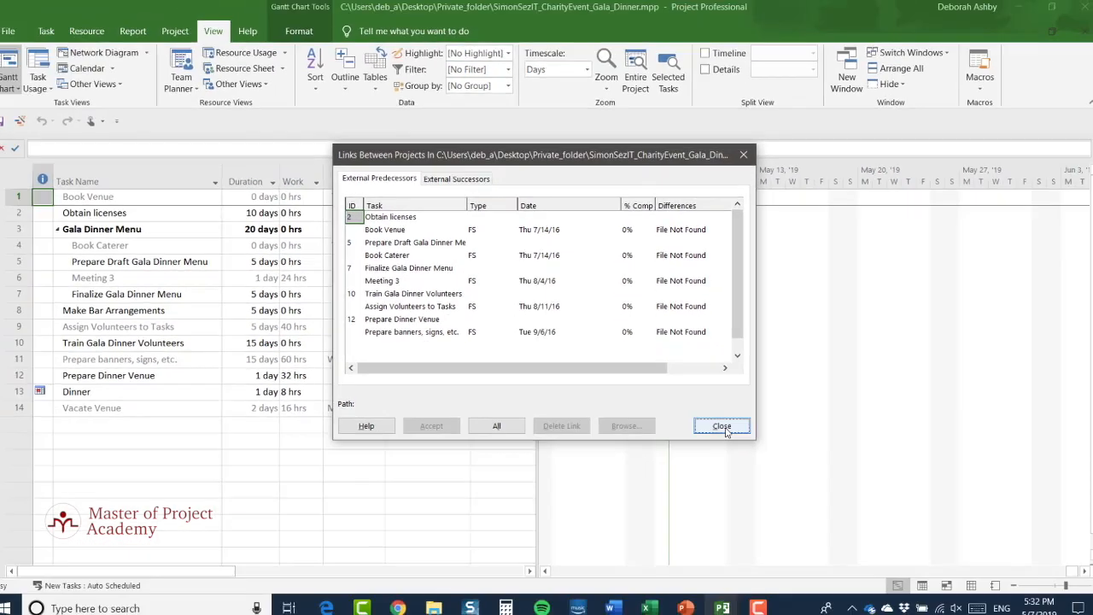
pyautogui.click(748, 490)
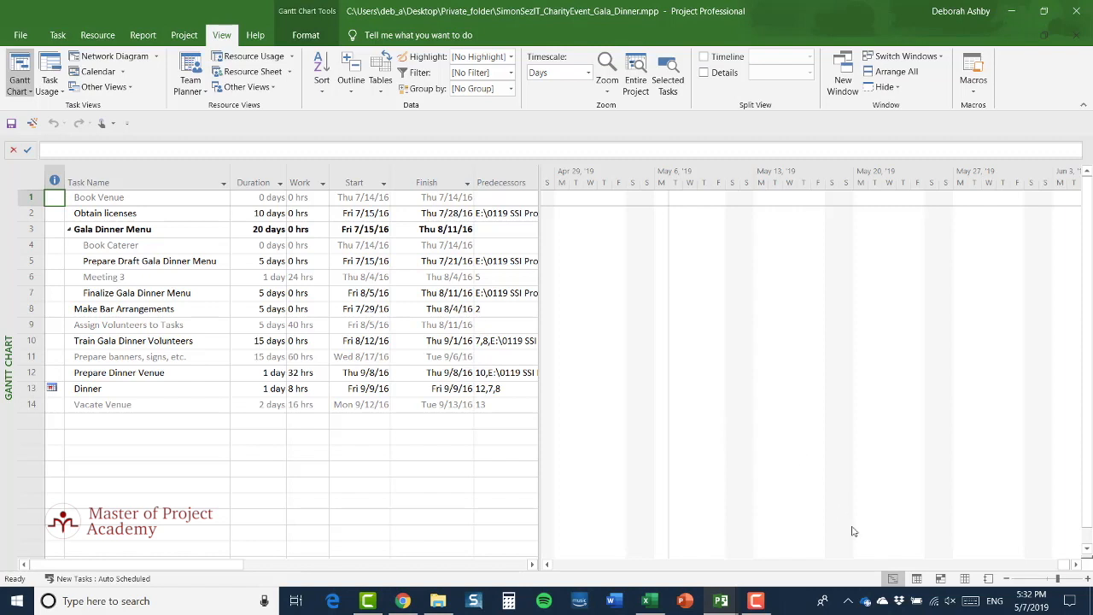
pyautogui.click(965, 580)
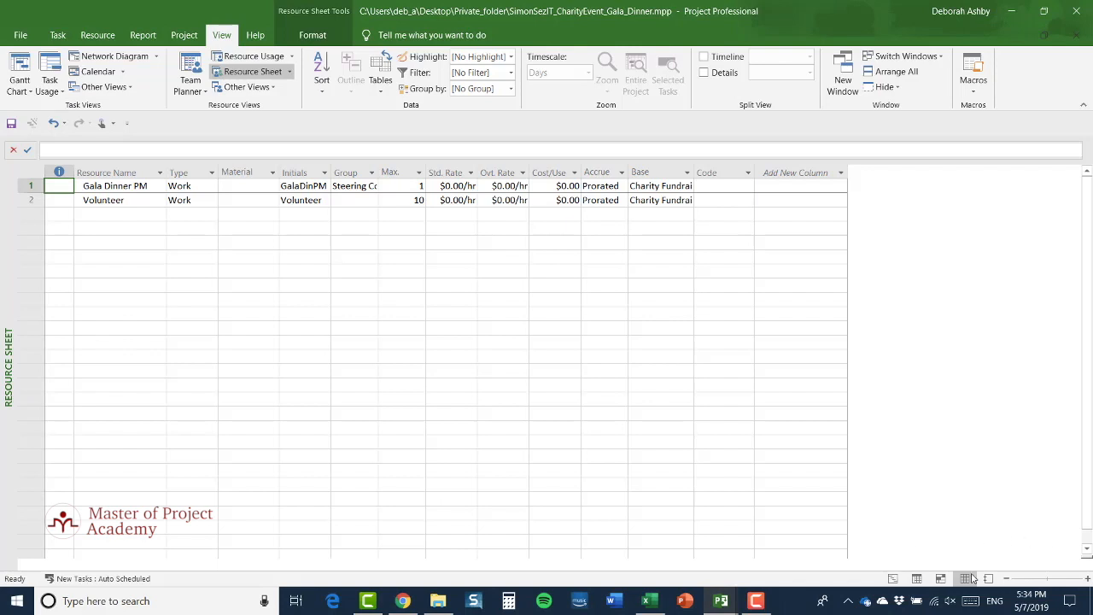
# - Return to the Gantt Chart and reduce the Volunteer units assigned to the Prepare Dinner Venue task to 2
pyautogui.click(893, 578)
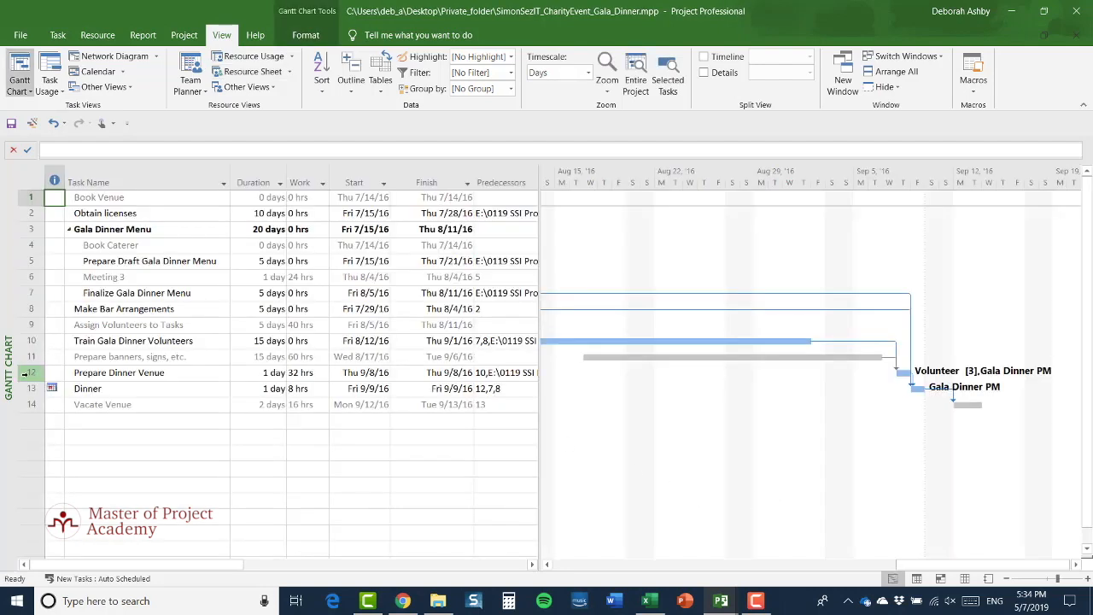
pyautogui.click(26, 373)
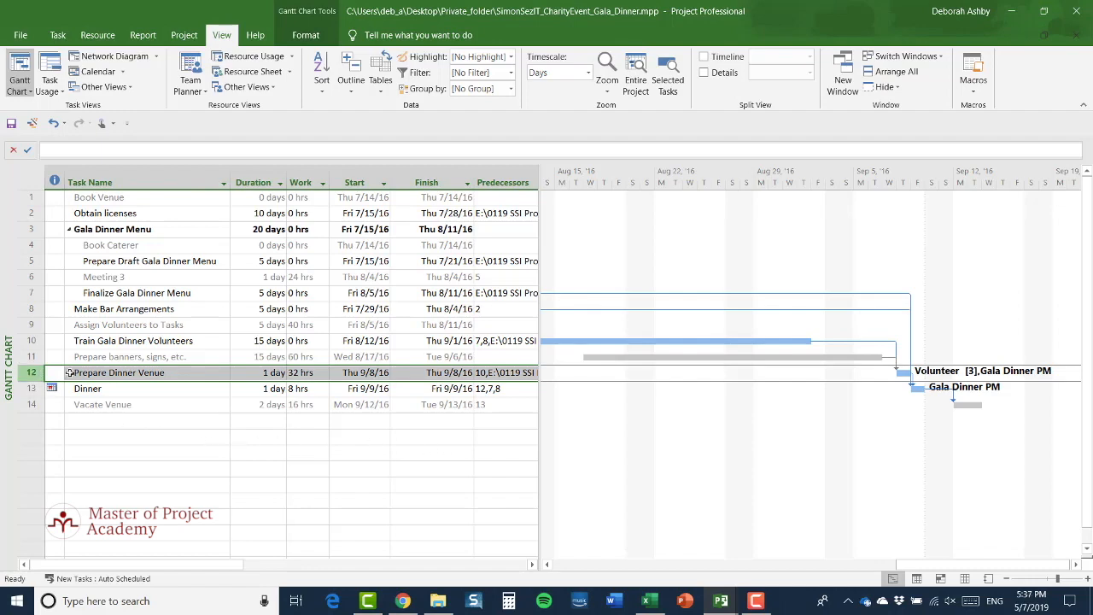
pyautogui.doubleClick(38, 376)
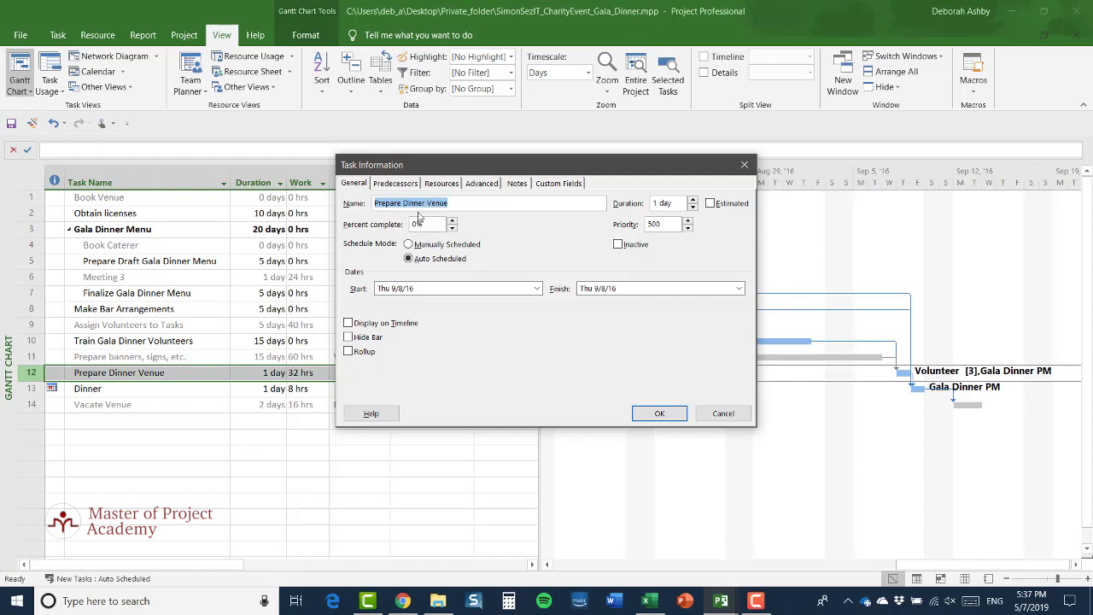
pyautogui.click(442, 184)
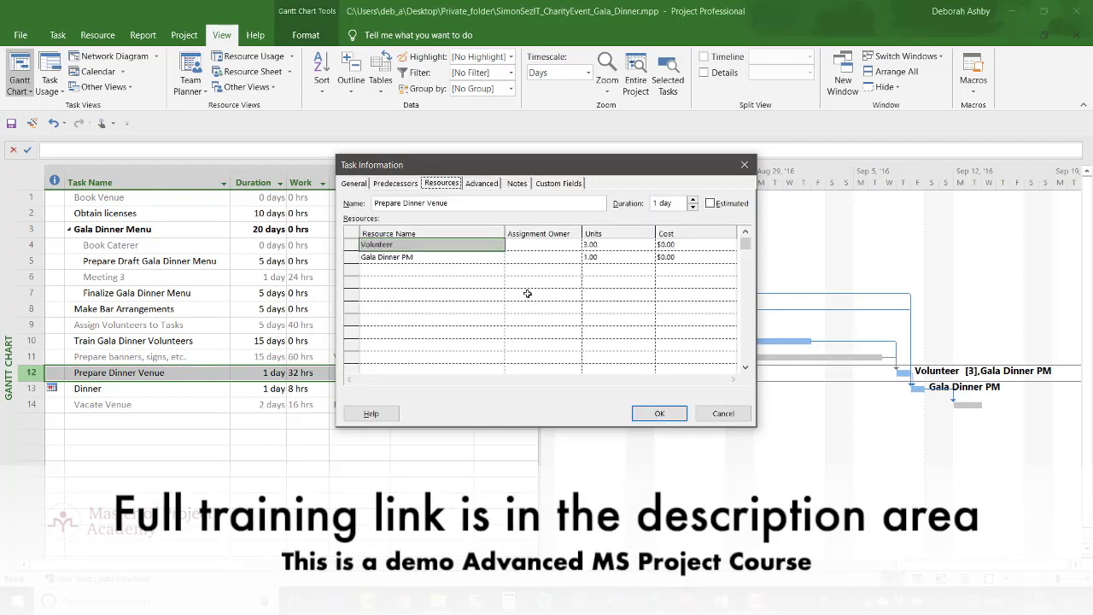
pyautogui.click(604, 246)
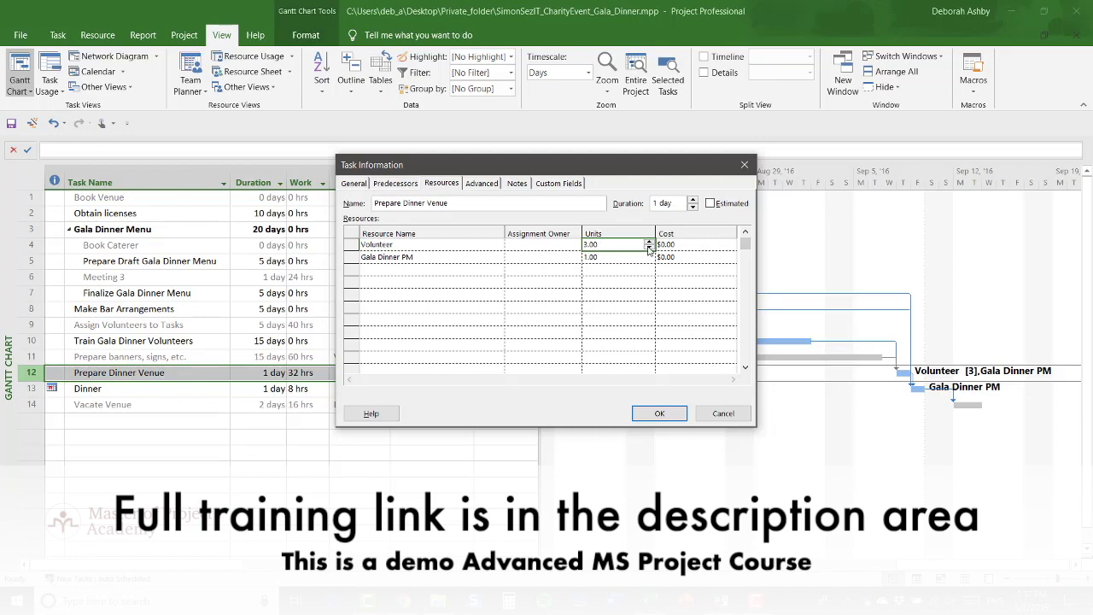
pyautogui.click(649, 248)
pyautogui.click(661, 413)
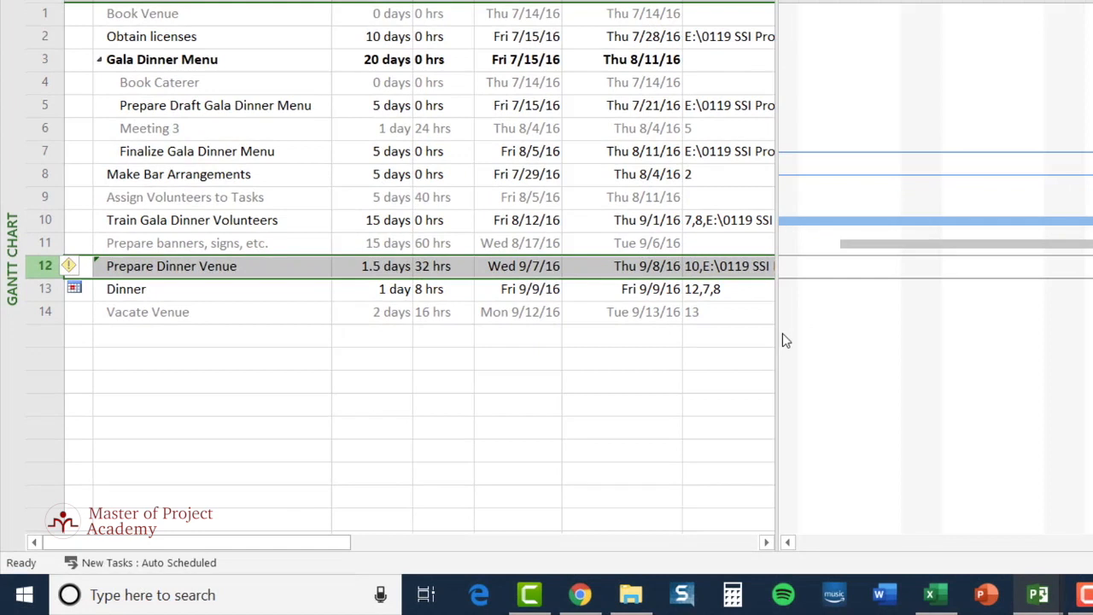
# - Resolve the Prepare Dinner Venue units change by changing the amount of work but keeping the duration the same
pyautogui.moveTo(89, 271)
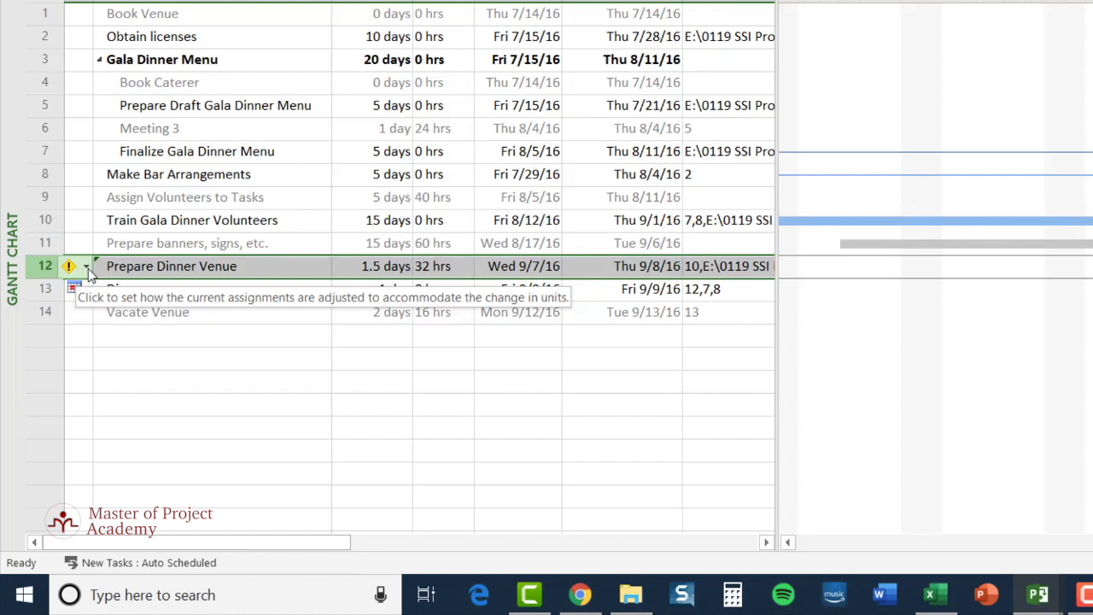
pyautogui.click(88, 269)
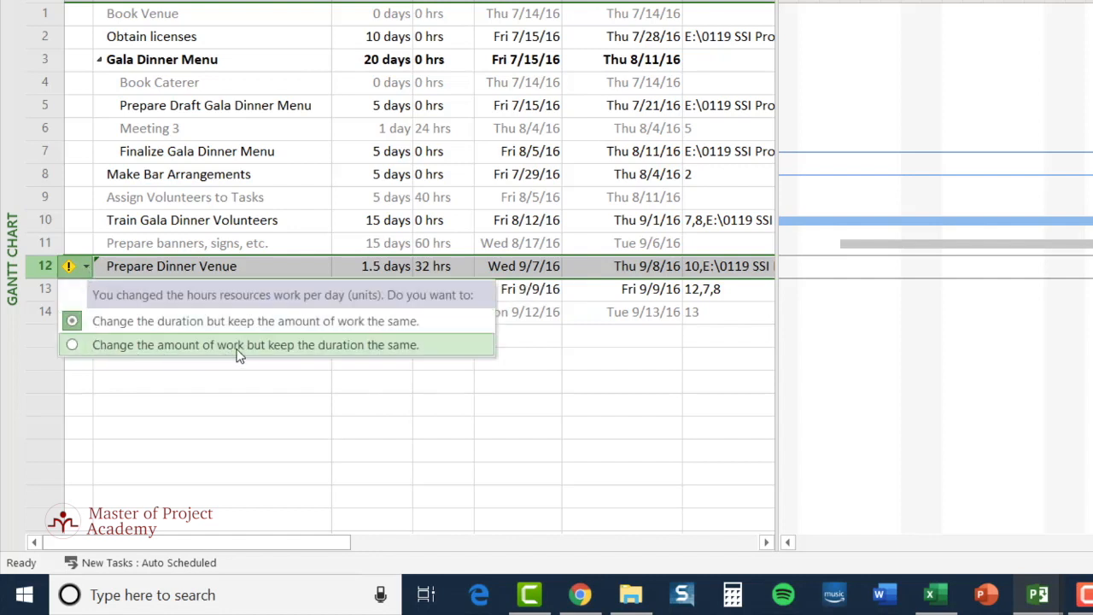
pyautogui.click(74, 346)
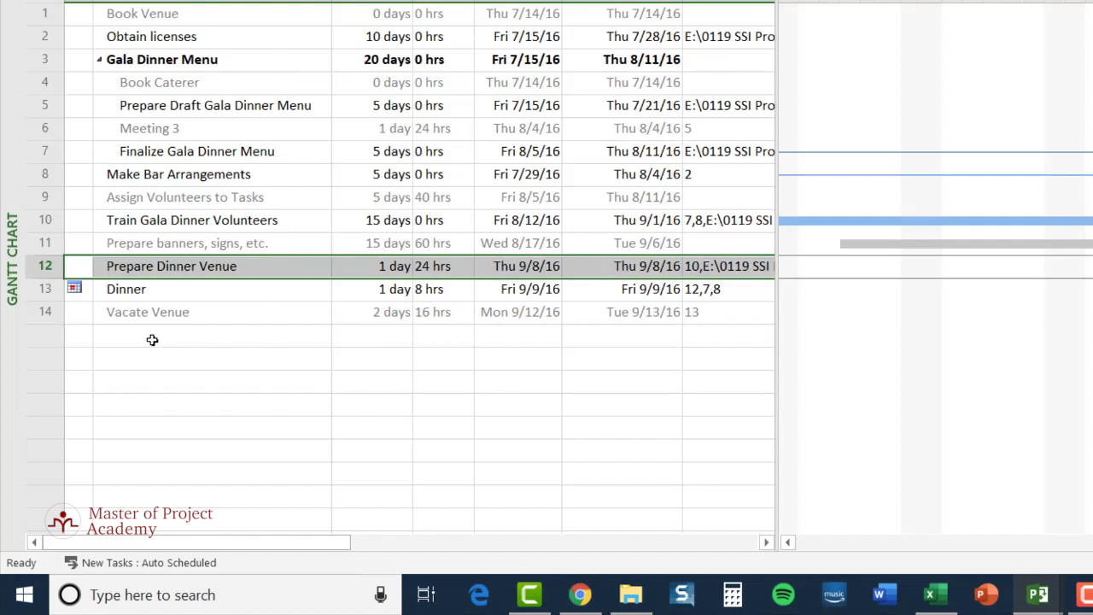
# - Assign one Volunteer to the Make Bar Arrangements task and check the task's bar in the Gantt Chart
pyautogui.click(47, 173)
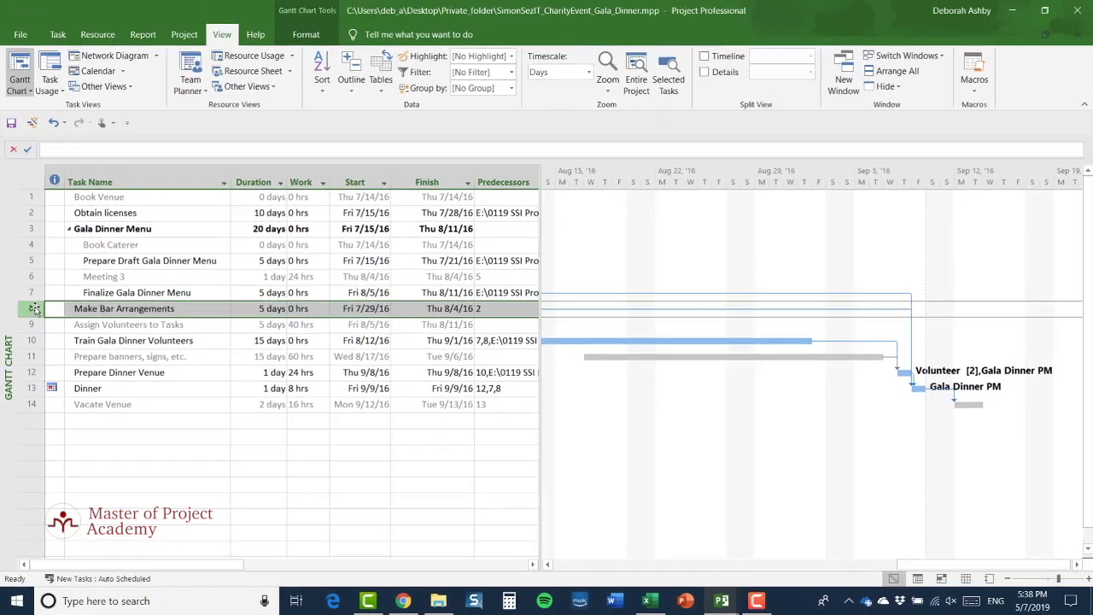
pyautogui.doubleClick(47, 173)
pyautogui.click(499, 246)
pyautogui.click(499, 246)
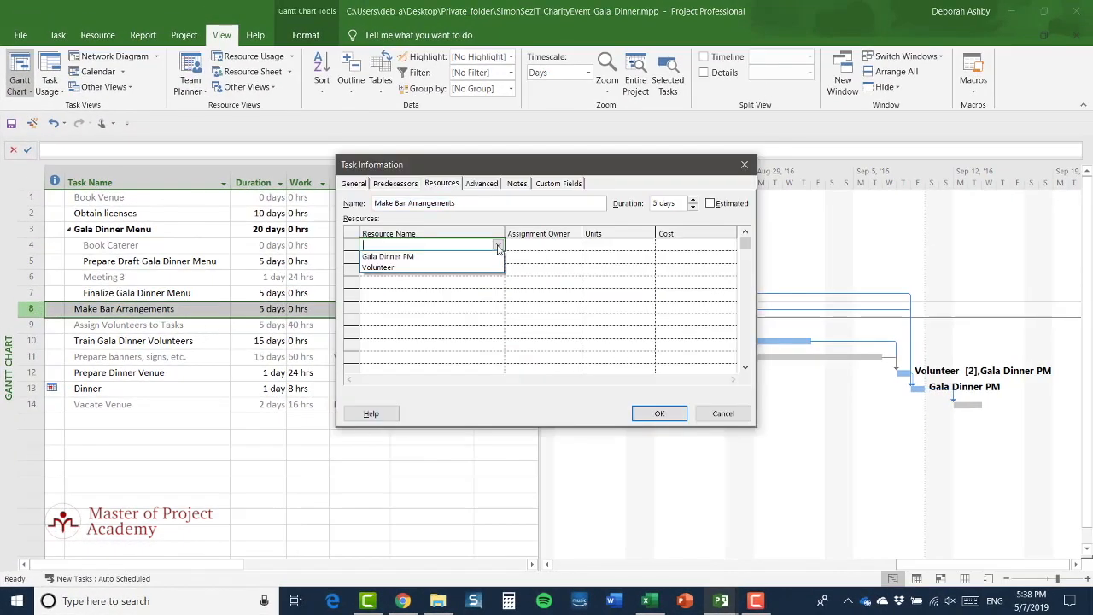
pyautogui.click(378, 268)
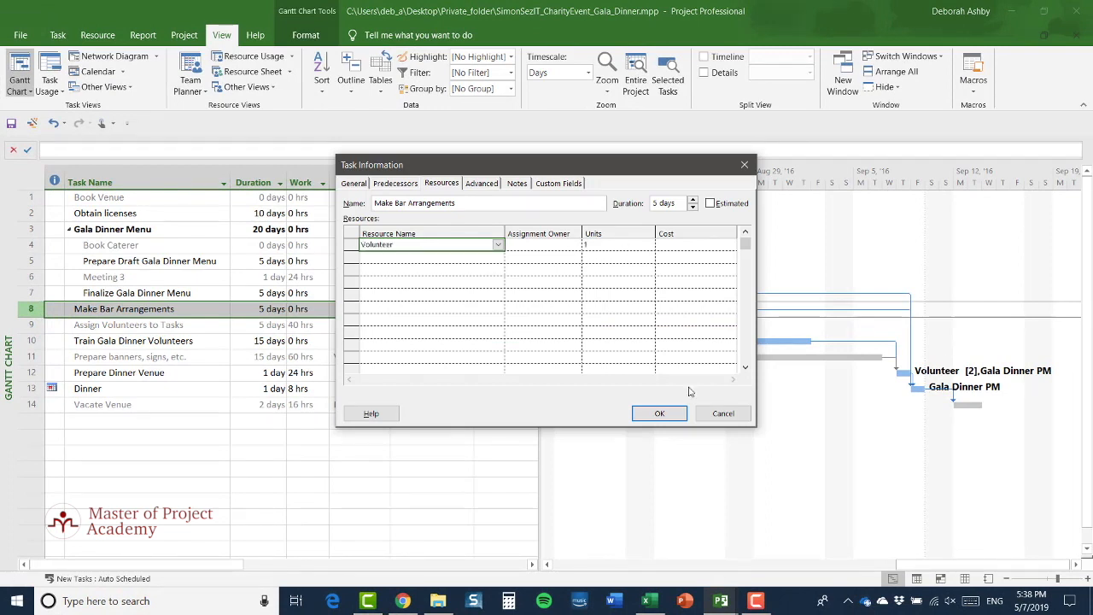
pyautogui.click(659, 415)
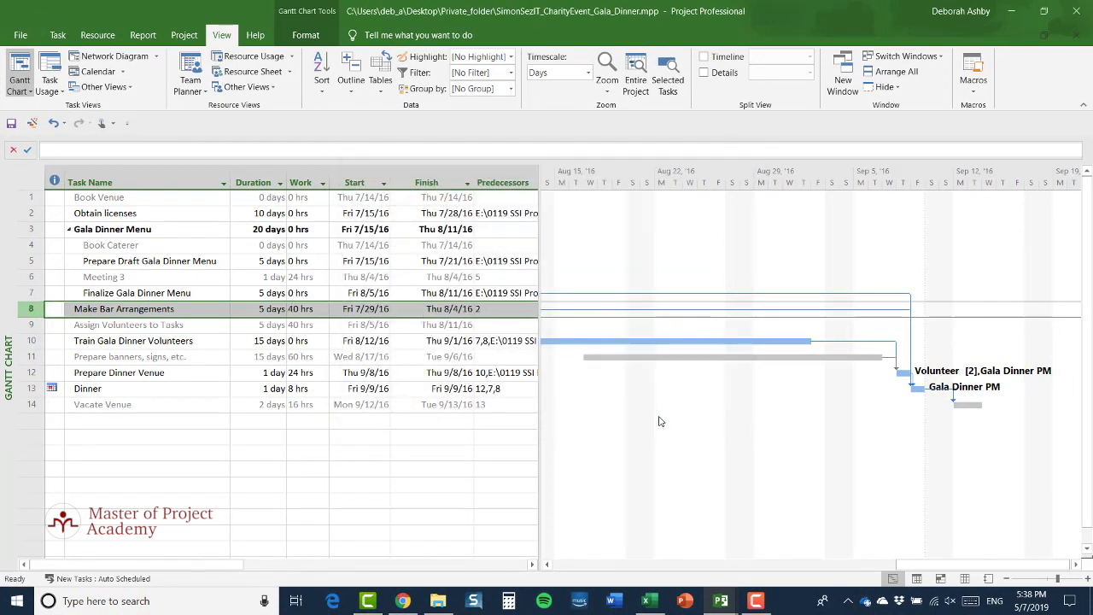
pyautogui.moveTo(924, 564); pyautogui.dragTo(826, 564)
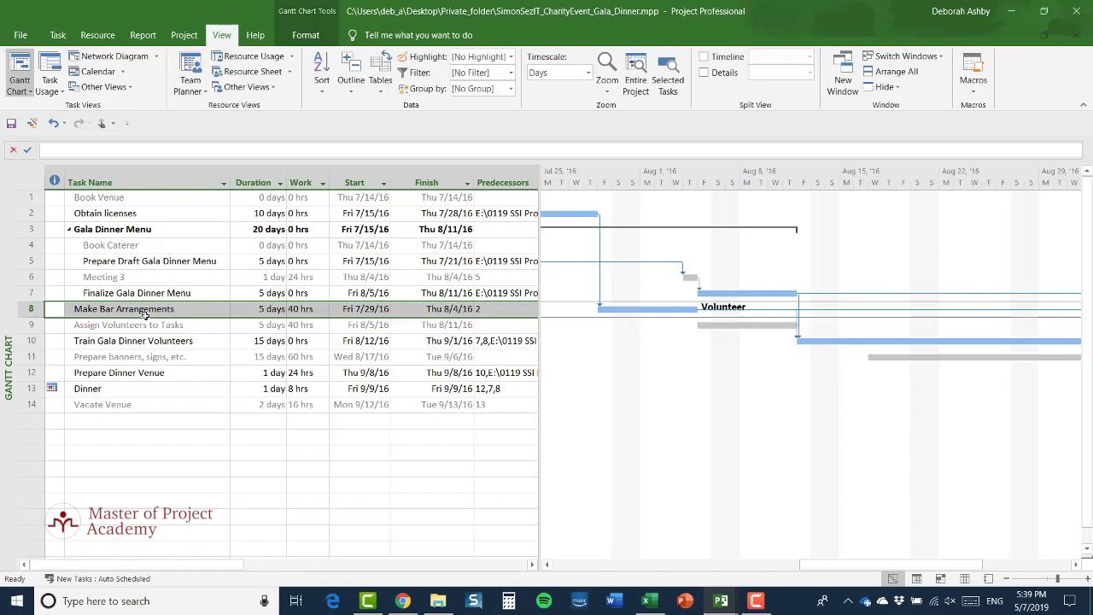
# - Add a Caterer resource on the next empty row of the Gala Dinner copy's Resource Sheet
pyautogui.click(27, 341)
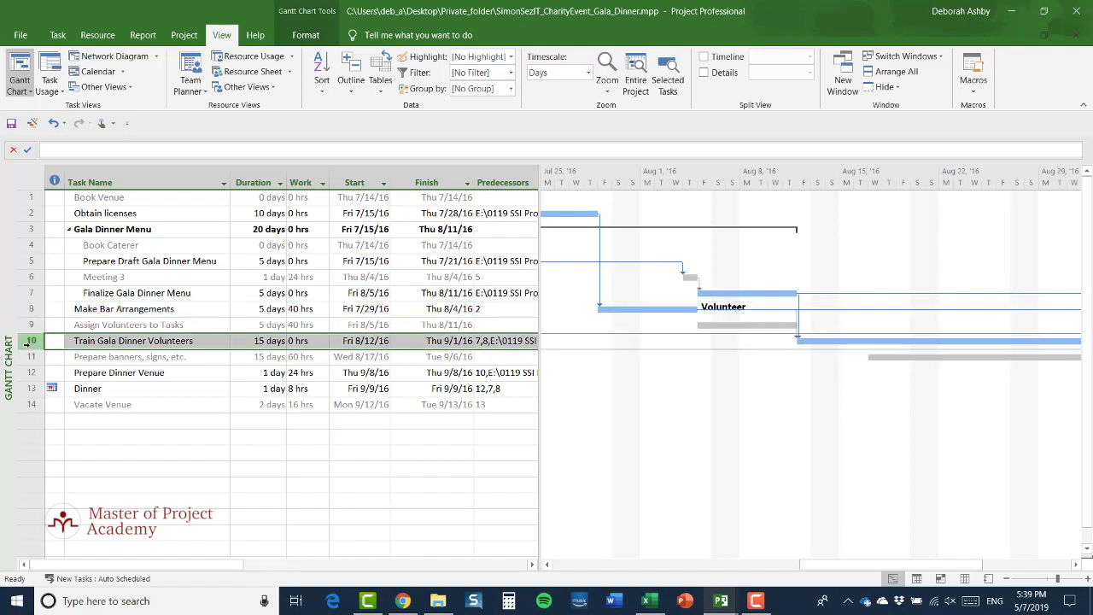
pyautogui.click(966, 579)
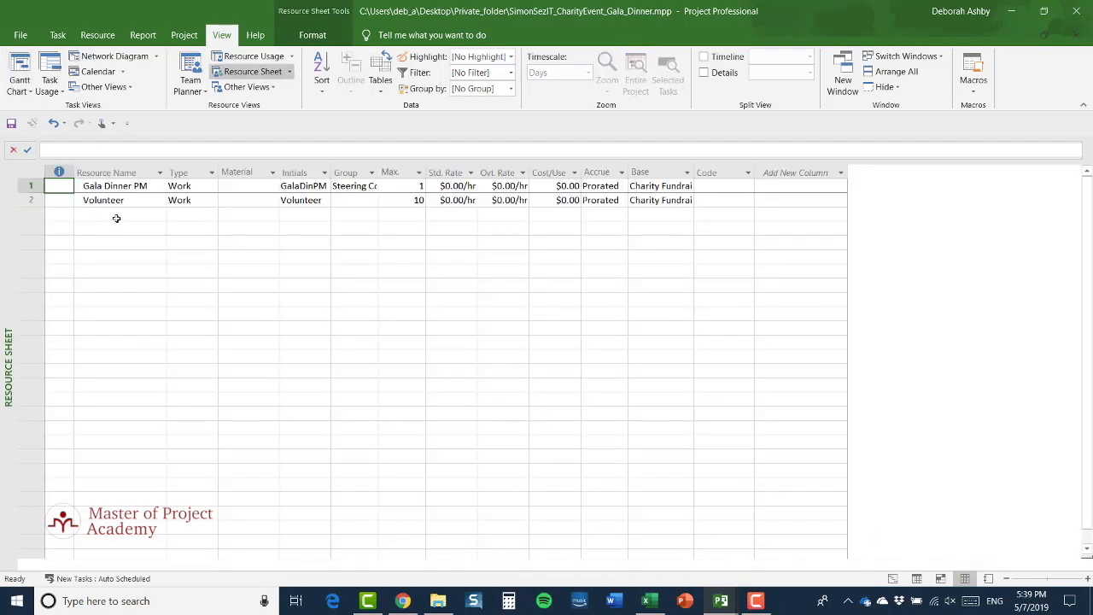
pyautogui.click(116, 217)
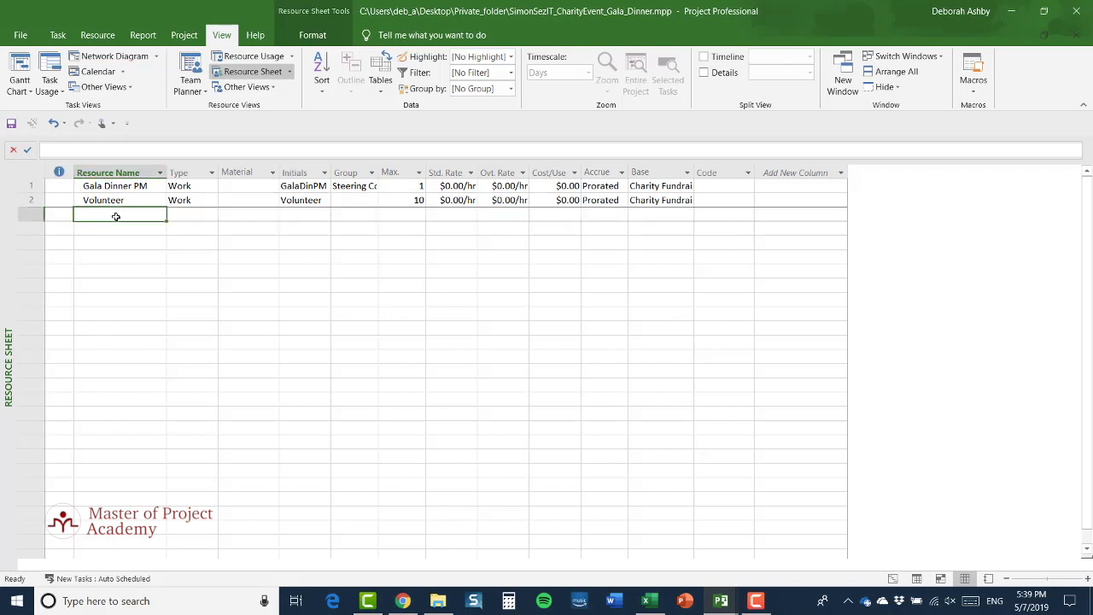
pyautogui.write('Cat')
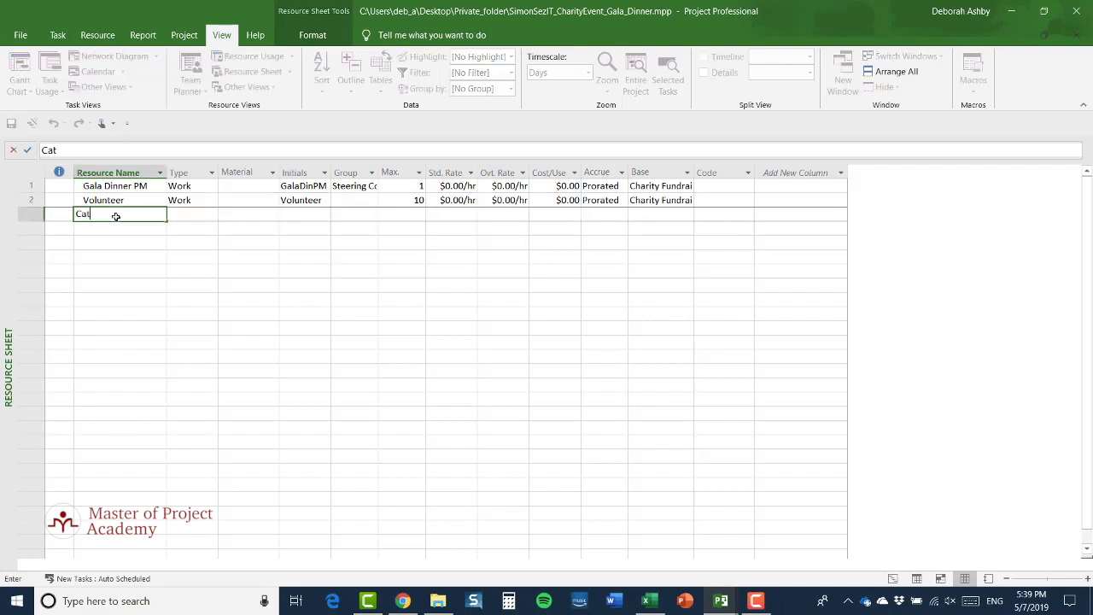
pyautogui.write('erer')
# - Set the Caterer resource's base calendar to Charity Fundraiser Calendar
pyautogui.click(659, 215)
pyautogui.click(687, 214)
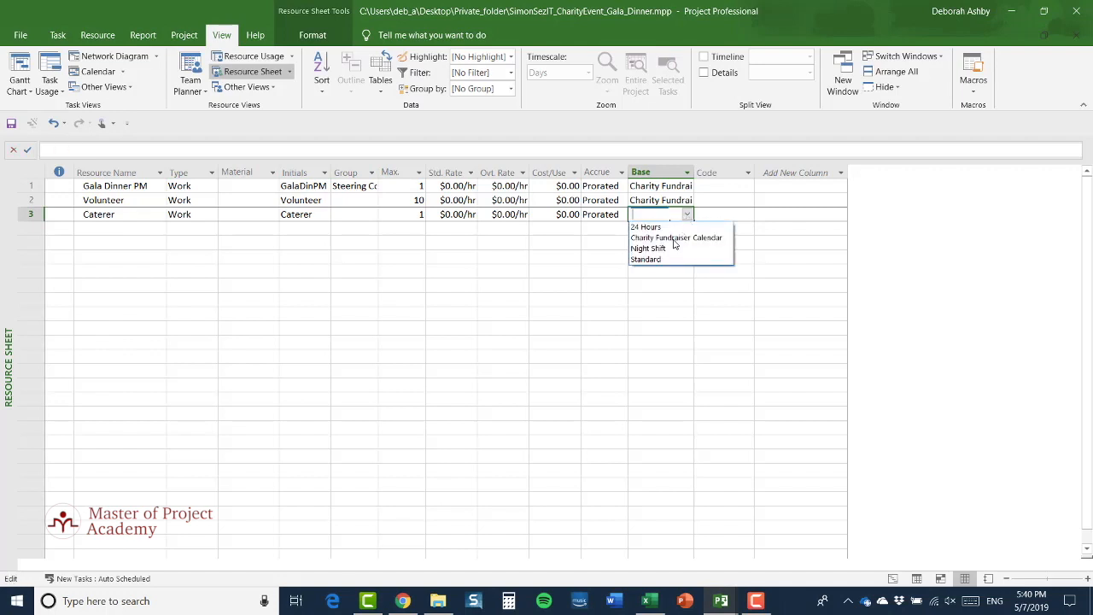
pyautogui.click(677, 239)
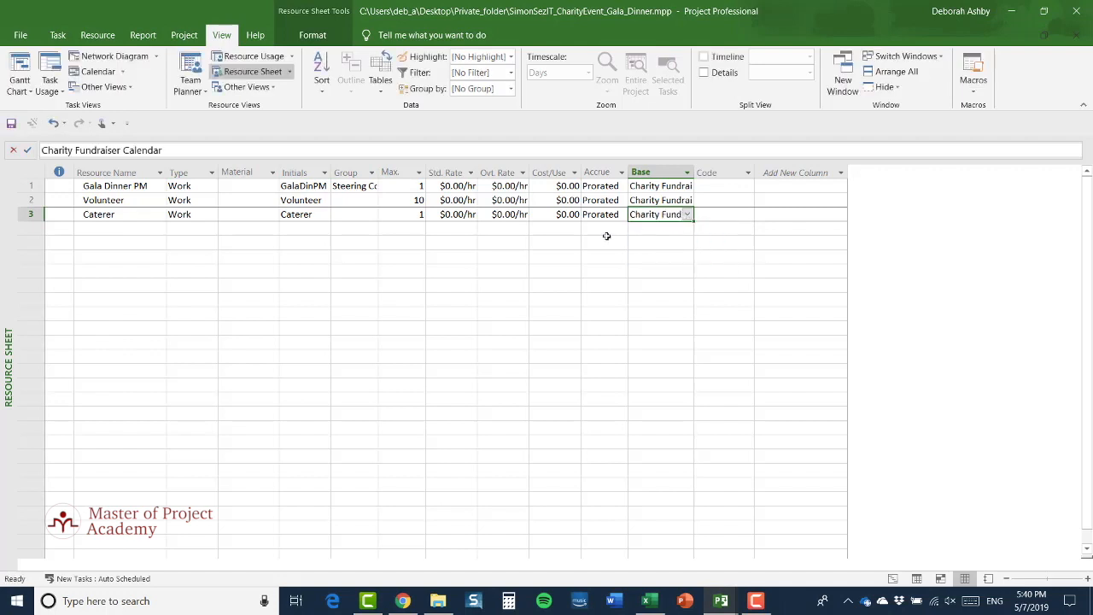
pyautogui.click(607, 236)
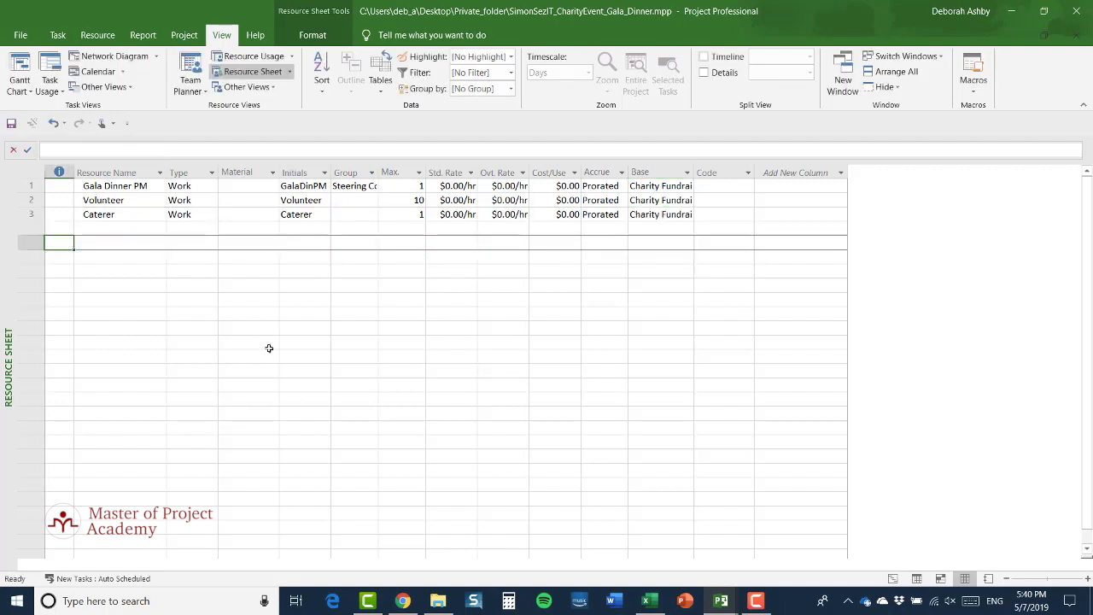
# - Return to the Gantt Chart and assign the Caterer resource to the Train Gala Dinner Volunteers task
pyautogui.click(891, 578)
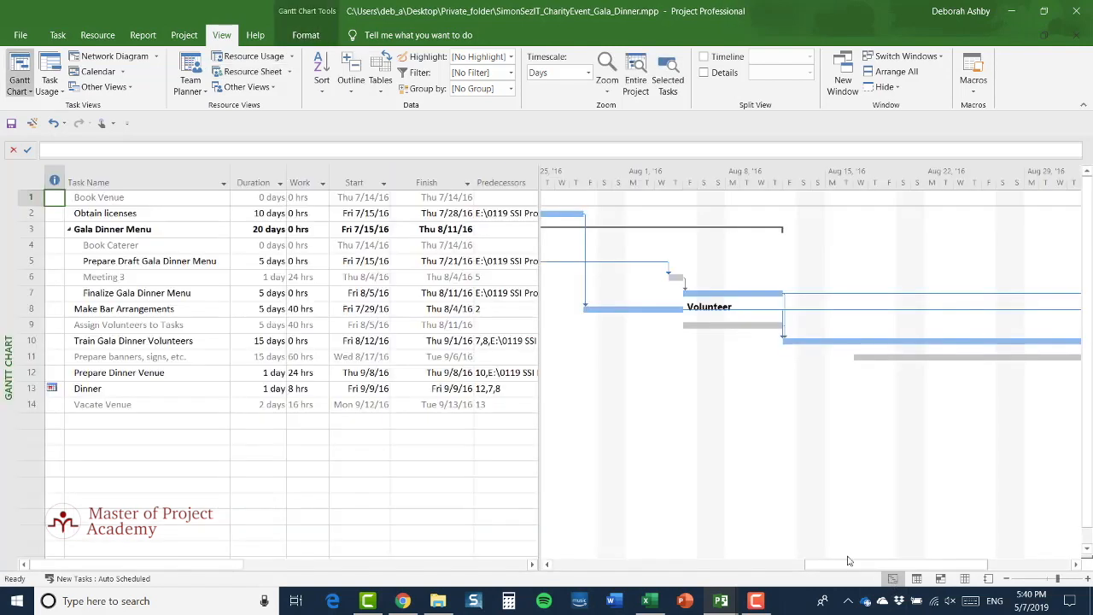
pyautogui.click(32, 341)
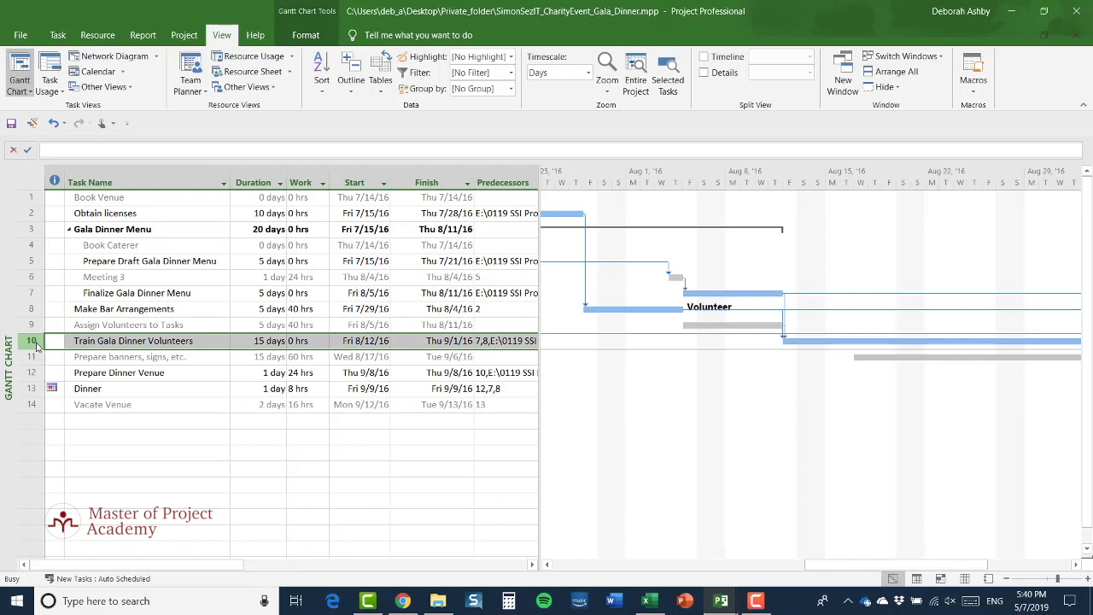
pyautogui.click(461, 245)
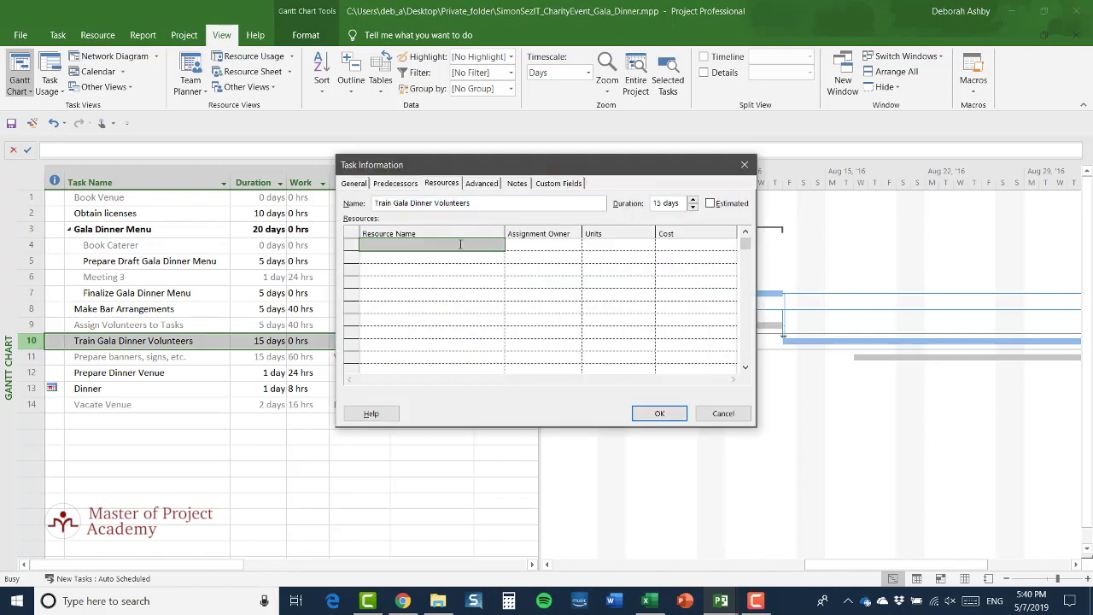
pyautogui.click(498, 245)
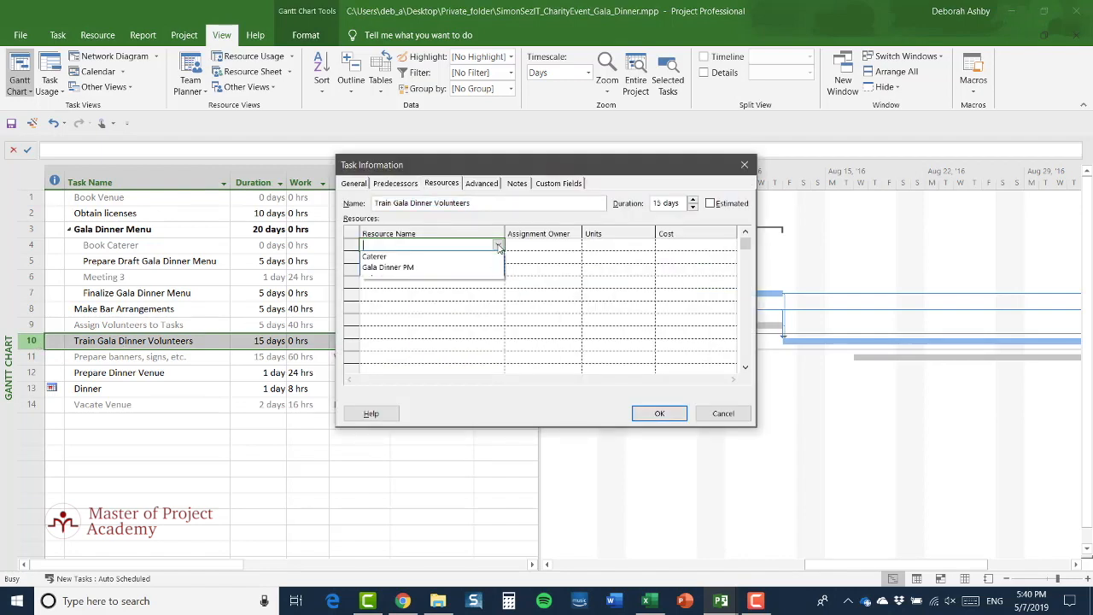
pyautogui.click(396, 260)
pyautogui.click(661, 416)
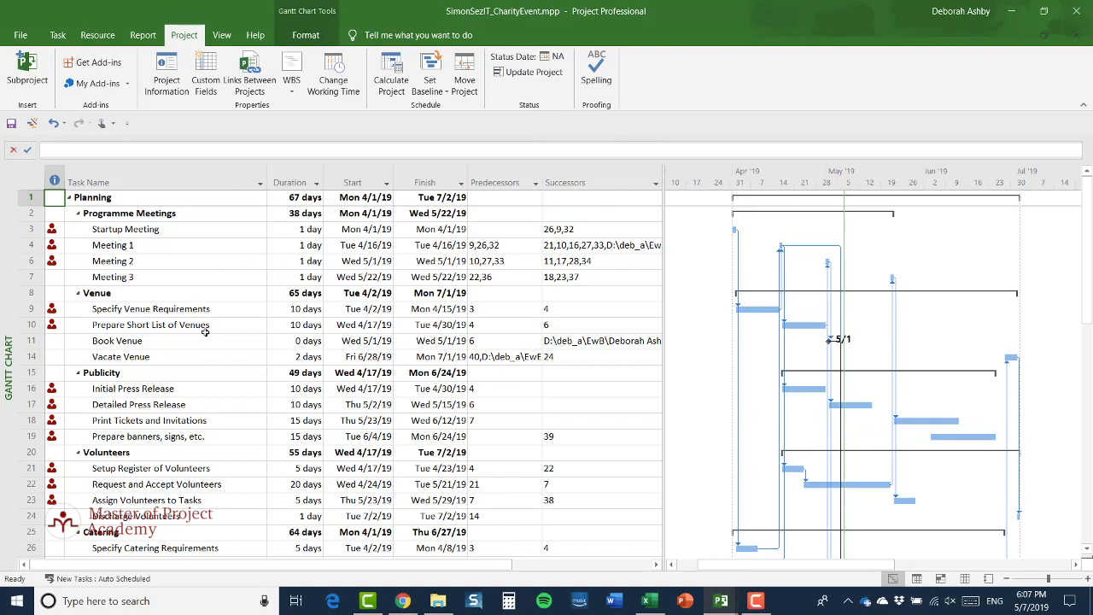
# - Check the resource units on the Gala Dinner's Prepare Dinner Venue task in the consolidated project, leaving them as they are
pyautogui.scroll(-3, 205, 330)
pyautogui.scroll(-2, 205, 330)
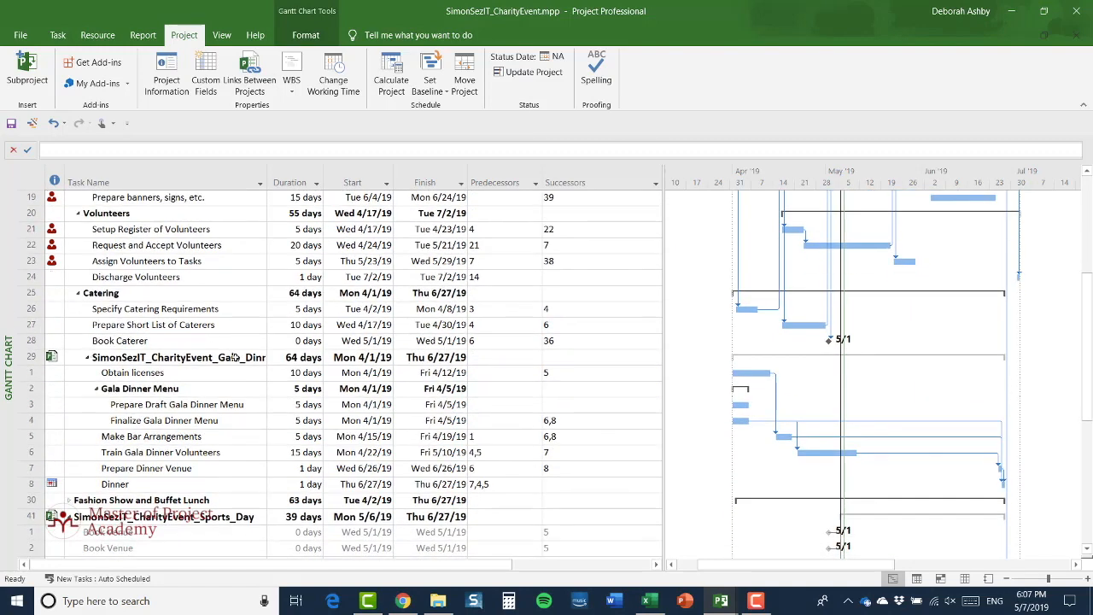
pyautogui.click(233, 357)
pyautogui.doubleClick(32, 468)
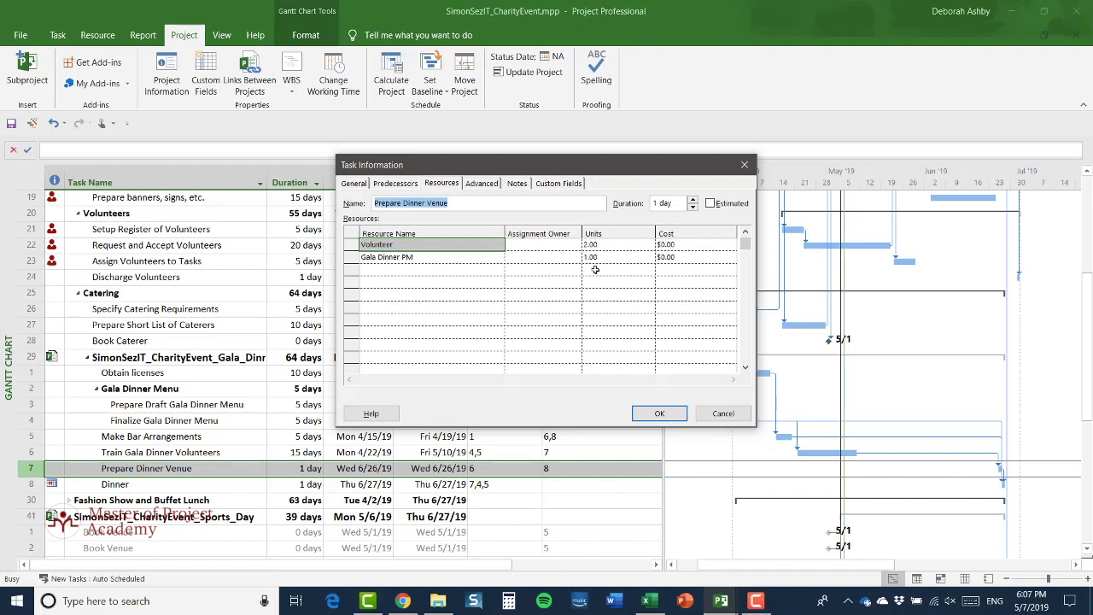
pyautogui.click(724, 414)
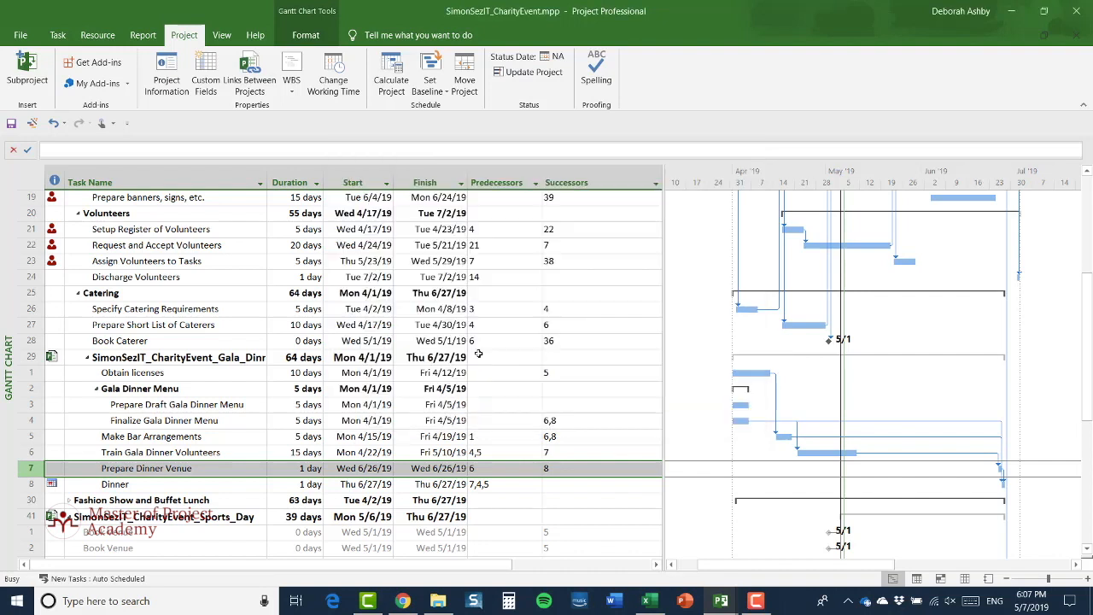
# - Check the resource assignment of the Make Bar Arrangements task in the consolidated project, making no changes
pyautogui.click(31, 436)
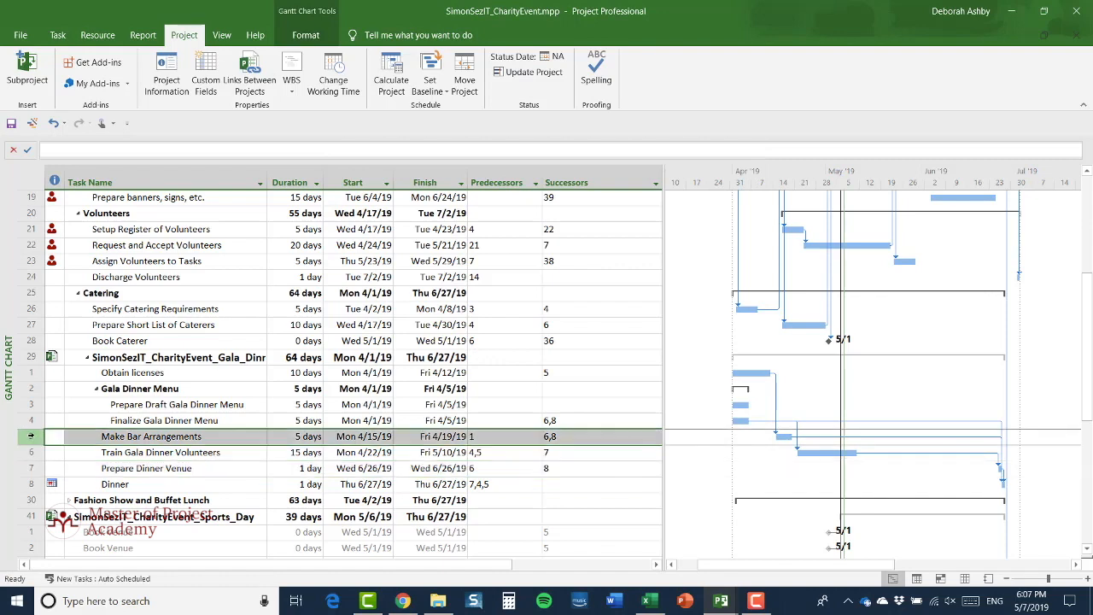
pyautogui.doubleClick(34, 437)
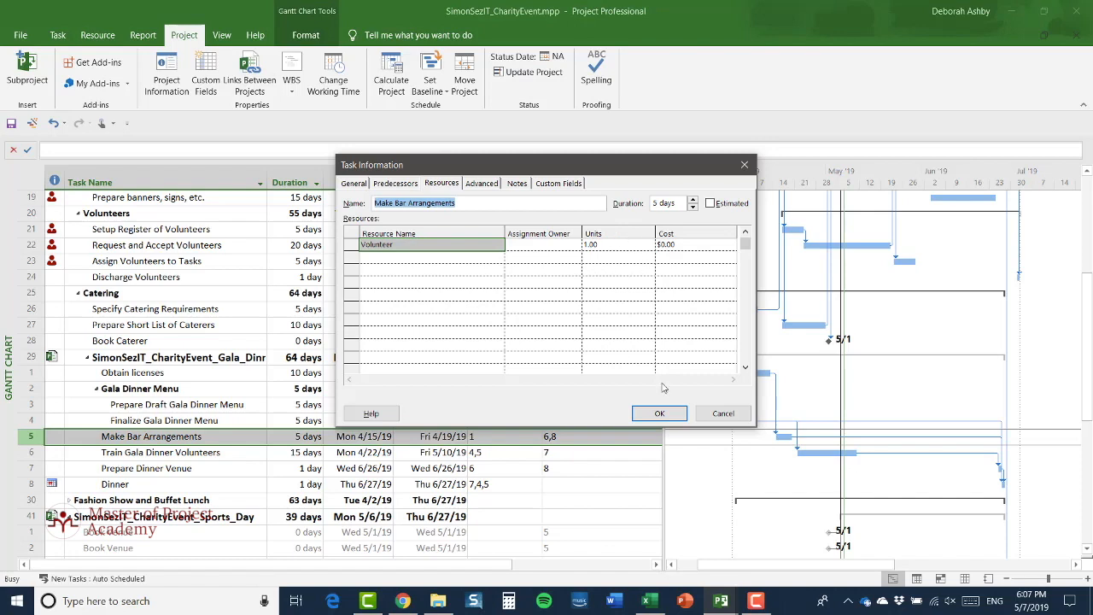
pyautogui.click(723, 414)
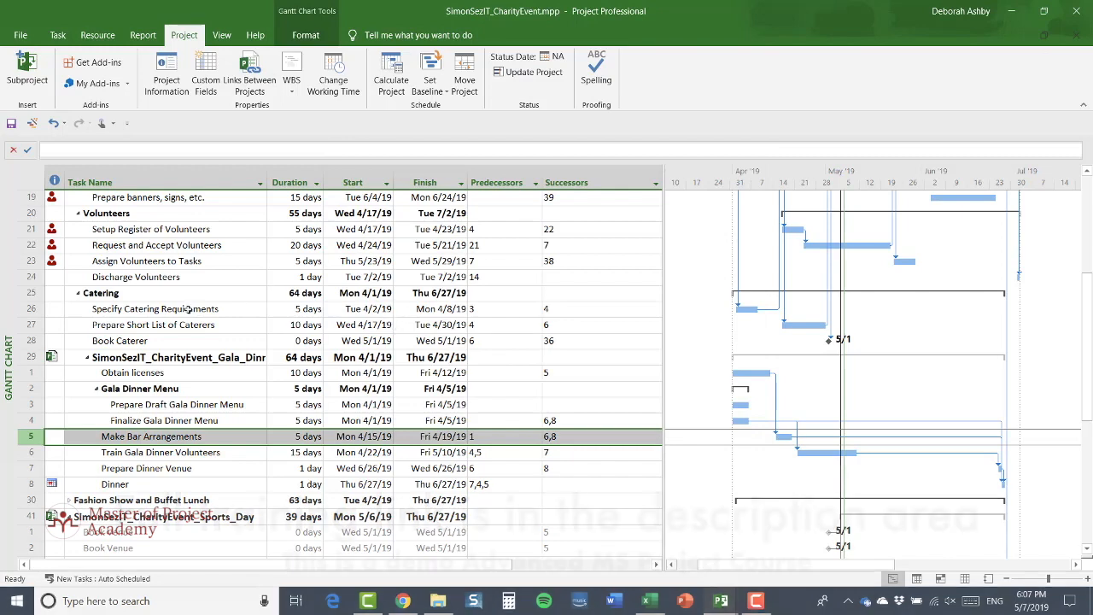
# - Check the Train Gala Dinner Volunteers task's resources and examine the consolidated project's Resource Sheet for the Caterer
pyautogui.click(30, 453)
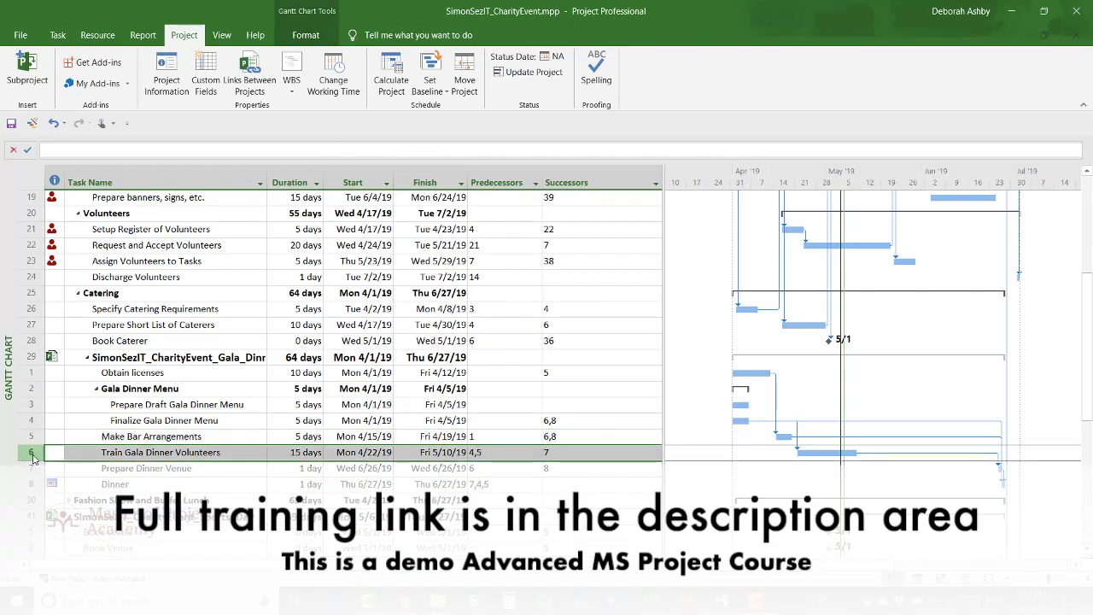
pyautogui.doubleClick(32, 457)
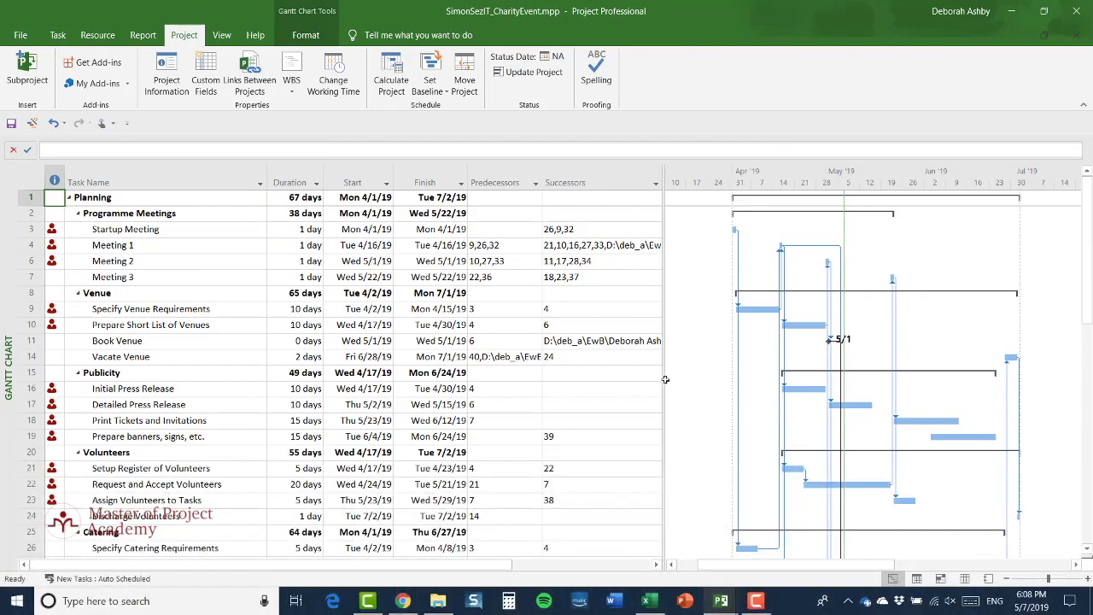
pyautogui.click(965, 579)
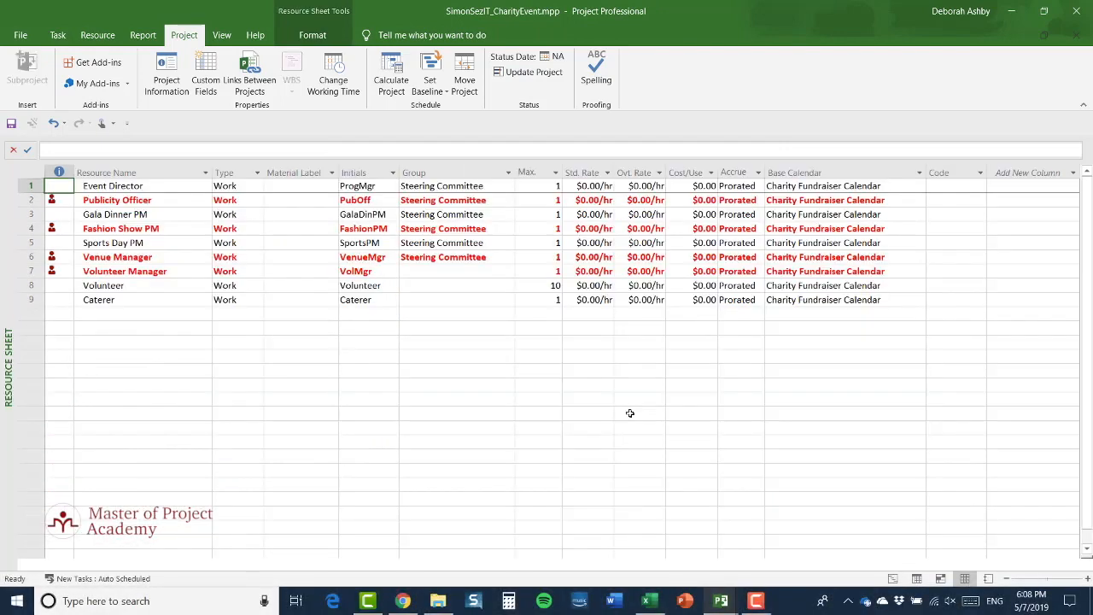